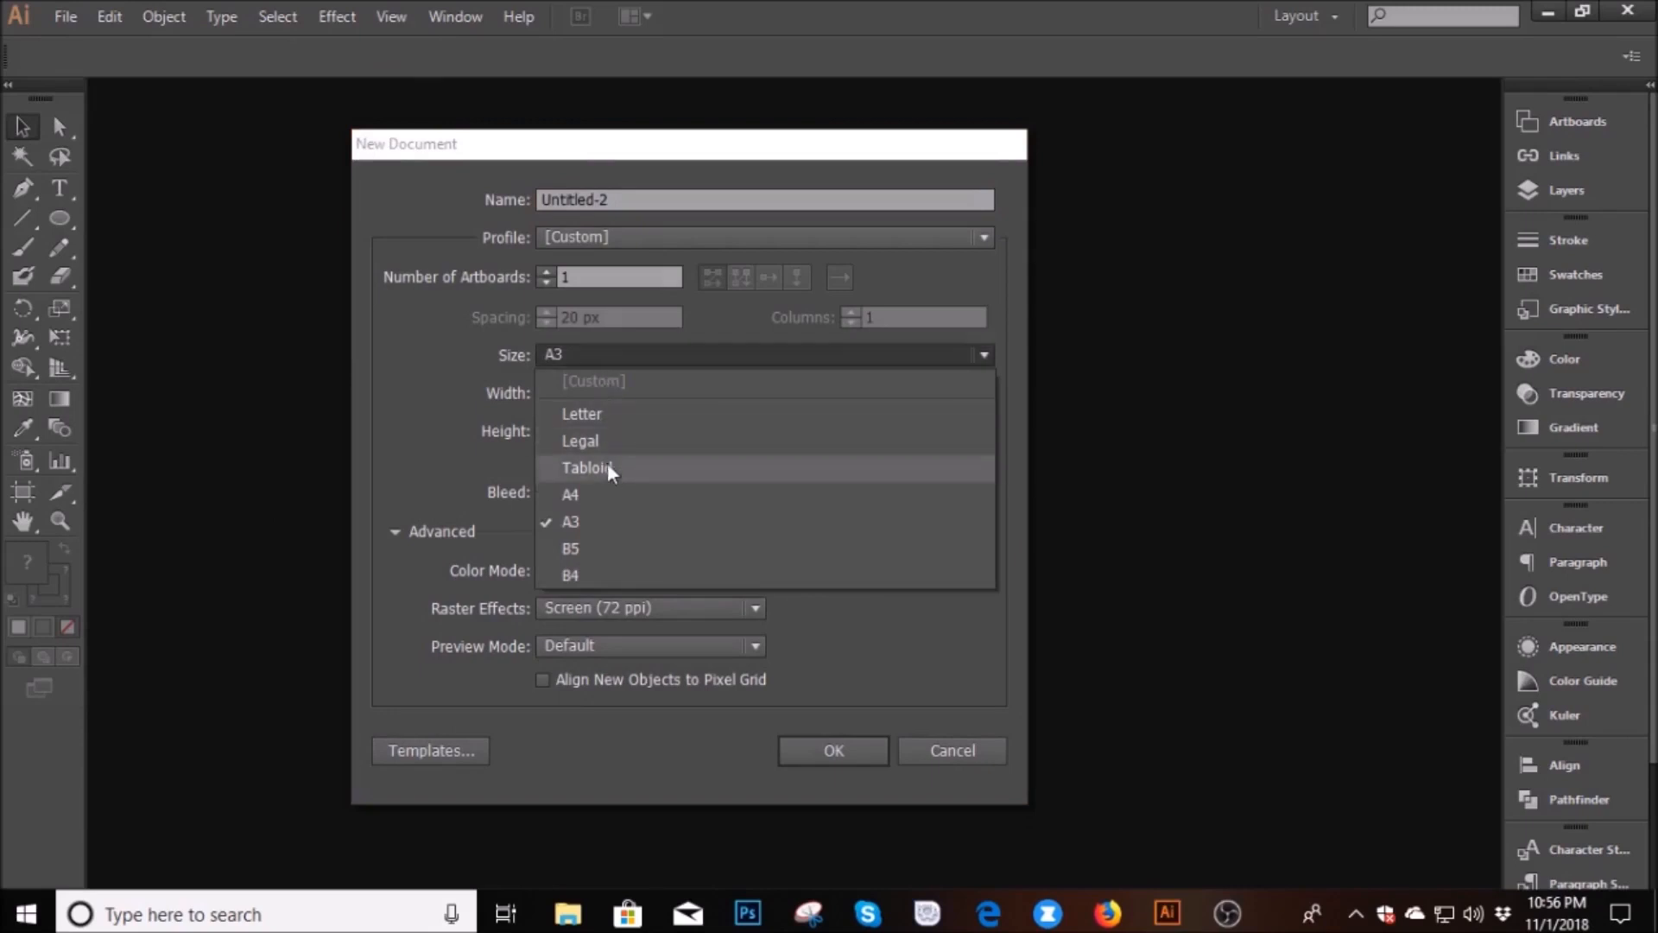
Create a new landscape A4 document in RGB colour mode
{"action": "left_click", "coordinate": [610, 498]}
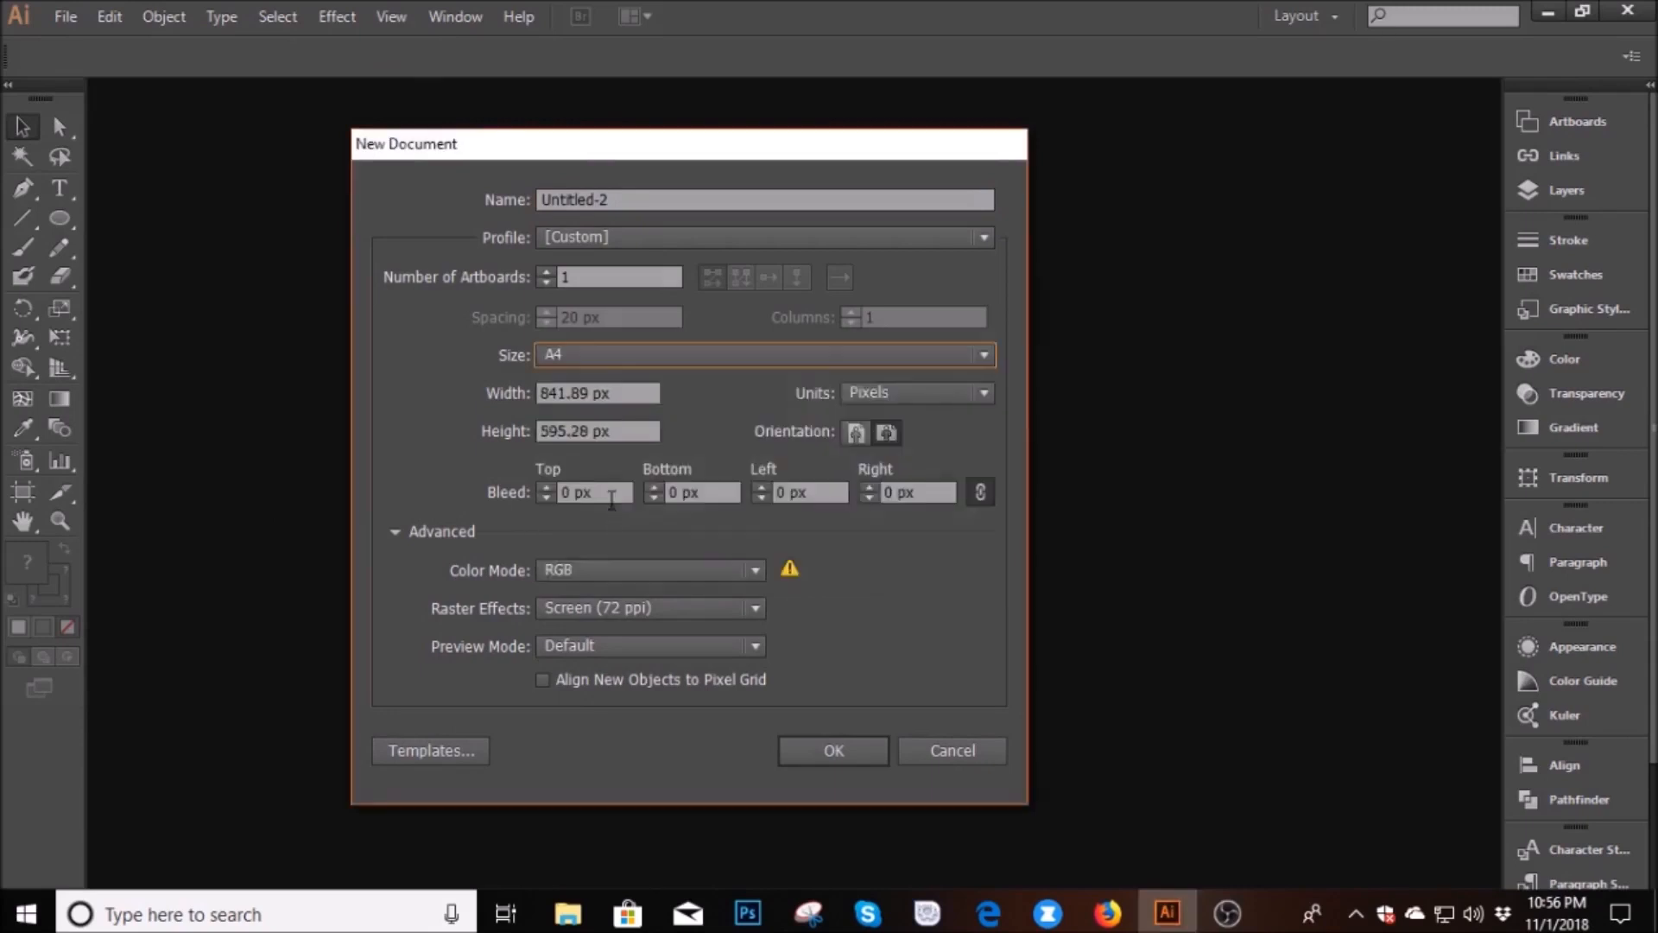
{"action": "left_click", "coordinate": [820, 748]}
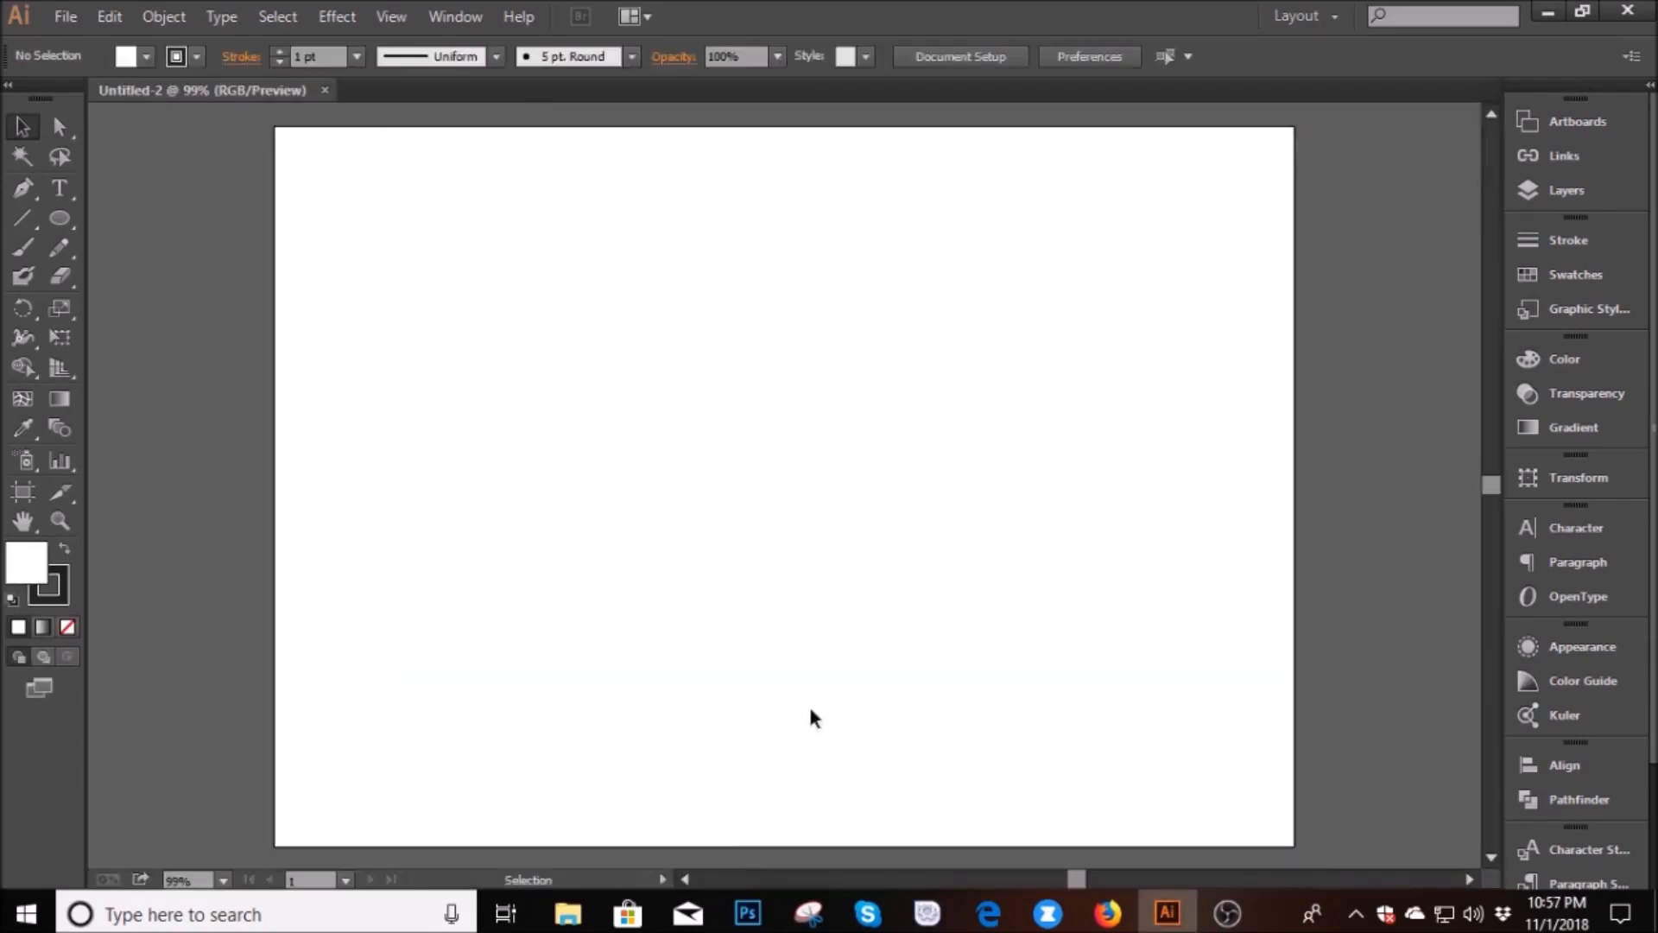
Draw a circle with the Ellipse tool and move it slightly to the lower middle of the artboard
{"action": "key", "text": "ctrl+plus"}
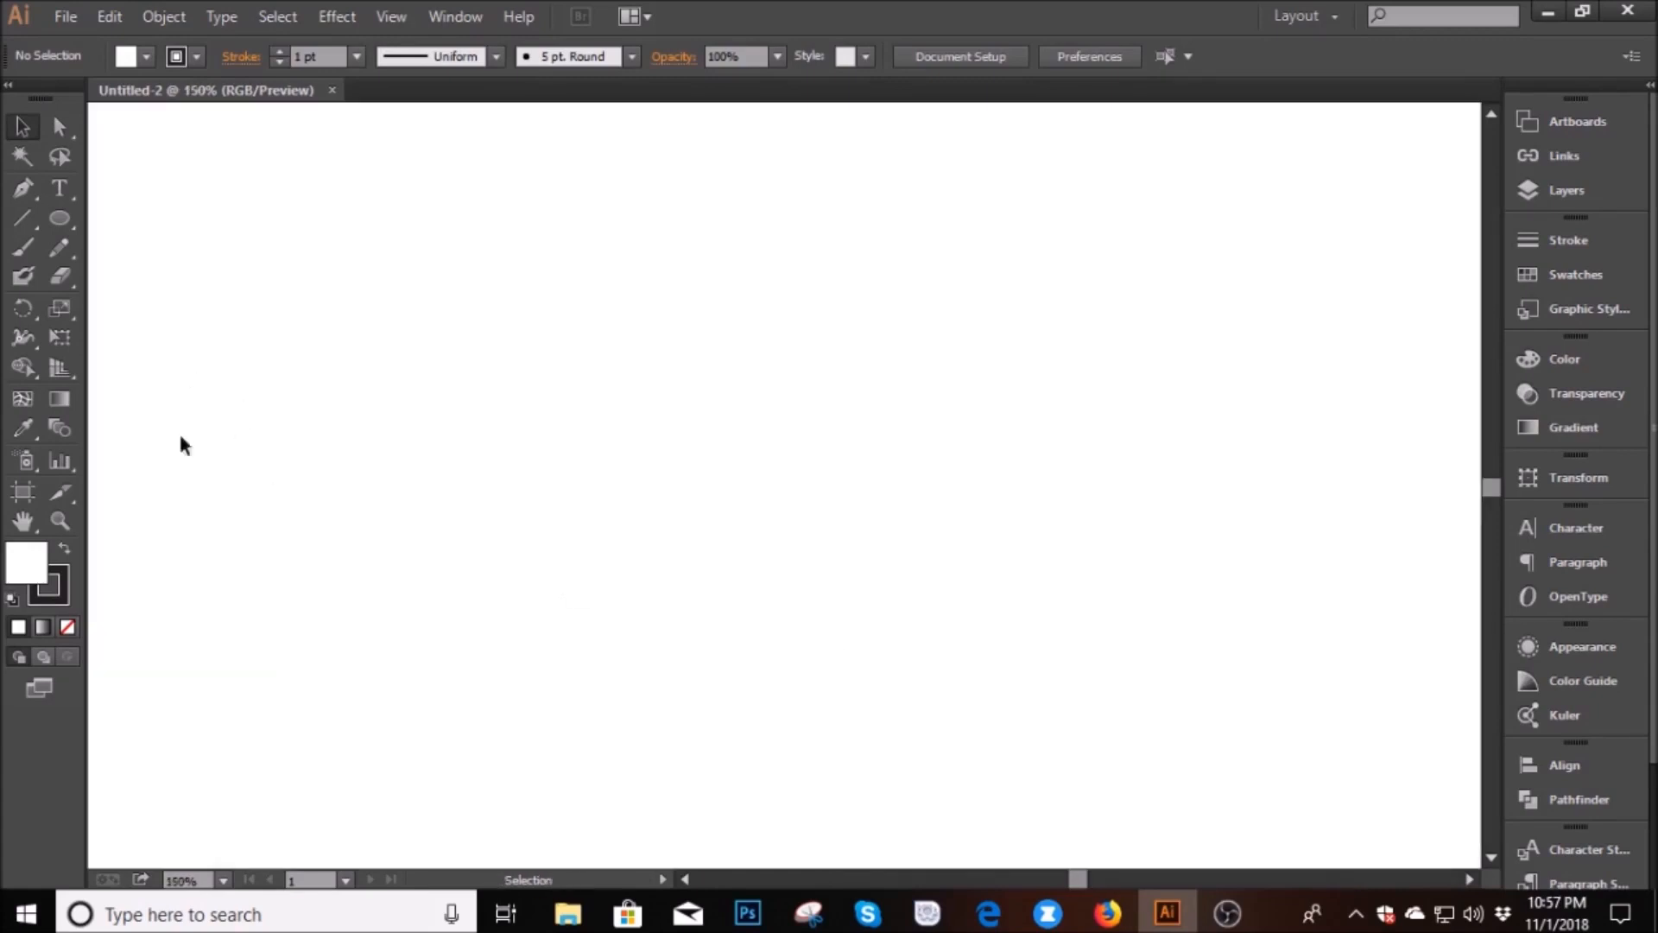
{"action": "left_click_drag", "start_coordinate": [46, 221], "coordinate": [143, 278]}
{"action": "left_click_drag", "start_coordinate": [555, 438], "coordinate": [823, 708]}
{"action": "key", "text": "v"}
{"action": "left_click_drag", "start_coordinate": [703, 444], "coordinate": [742, 435]}
{"action": "left_click", "coordinate": [567, 437]}
{"action": "left_click", "coordinate": [706, 442]}
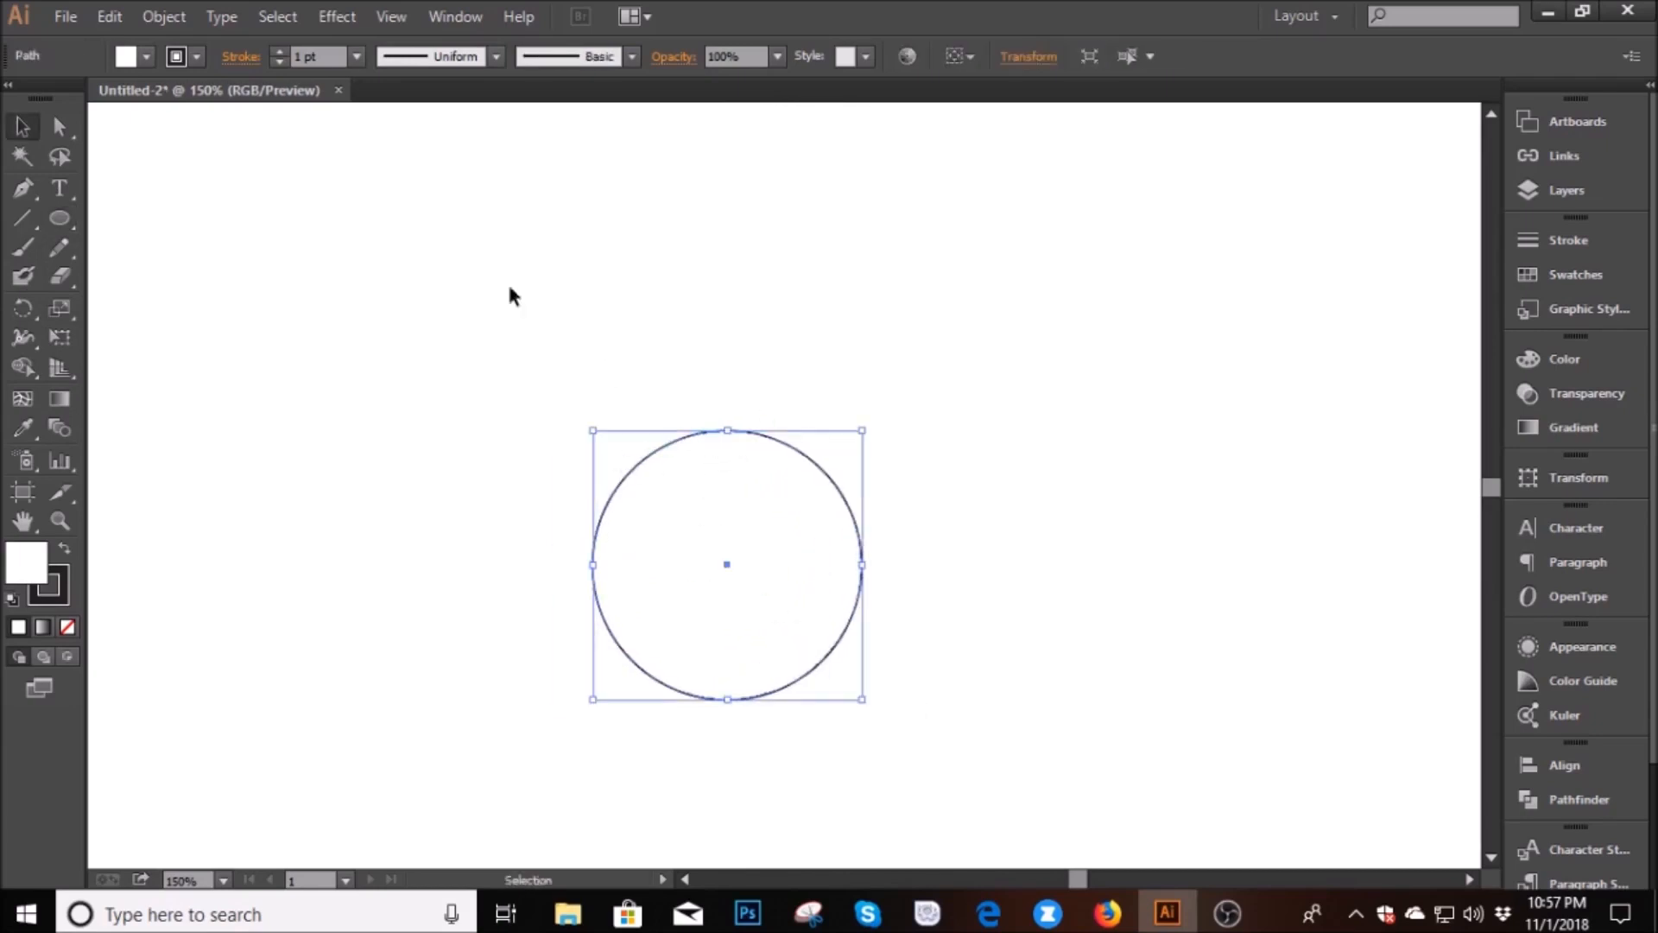
Thicken the circle's stroke to 57 pt to form a ring, and deselect it
{"action": "left_click", "coordinate": [278, 52]}
{"action": "left_click_drag", "start_coordinate": [276, 52], "coordinate": [275, 52]}
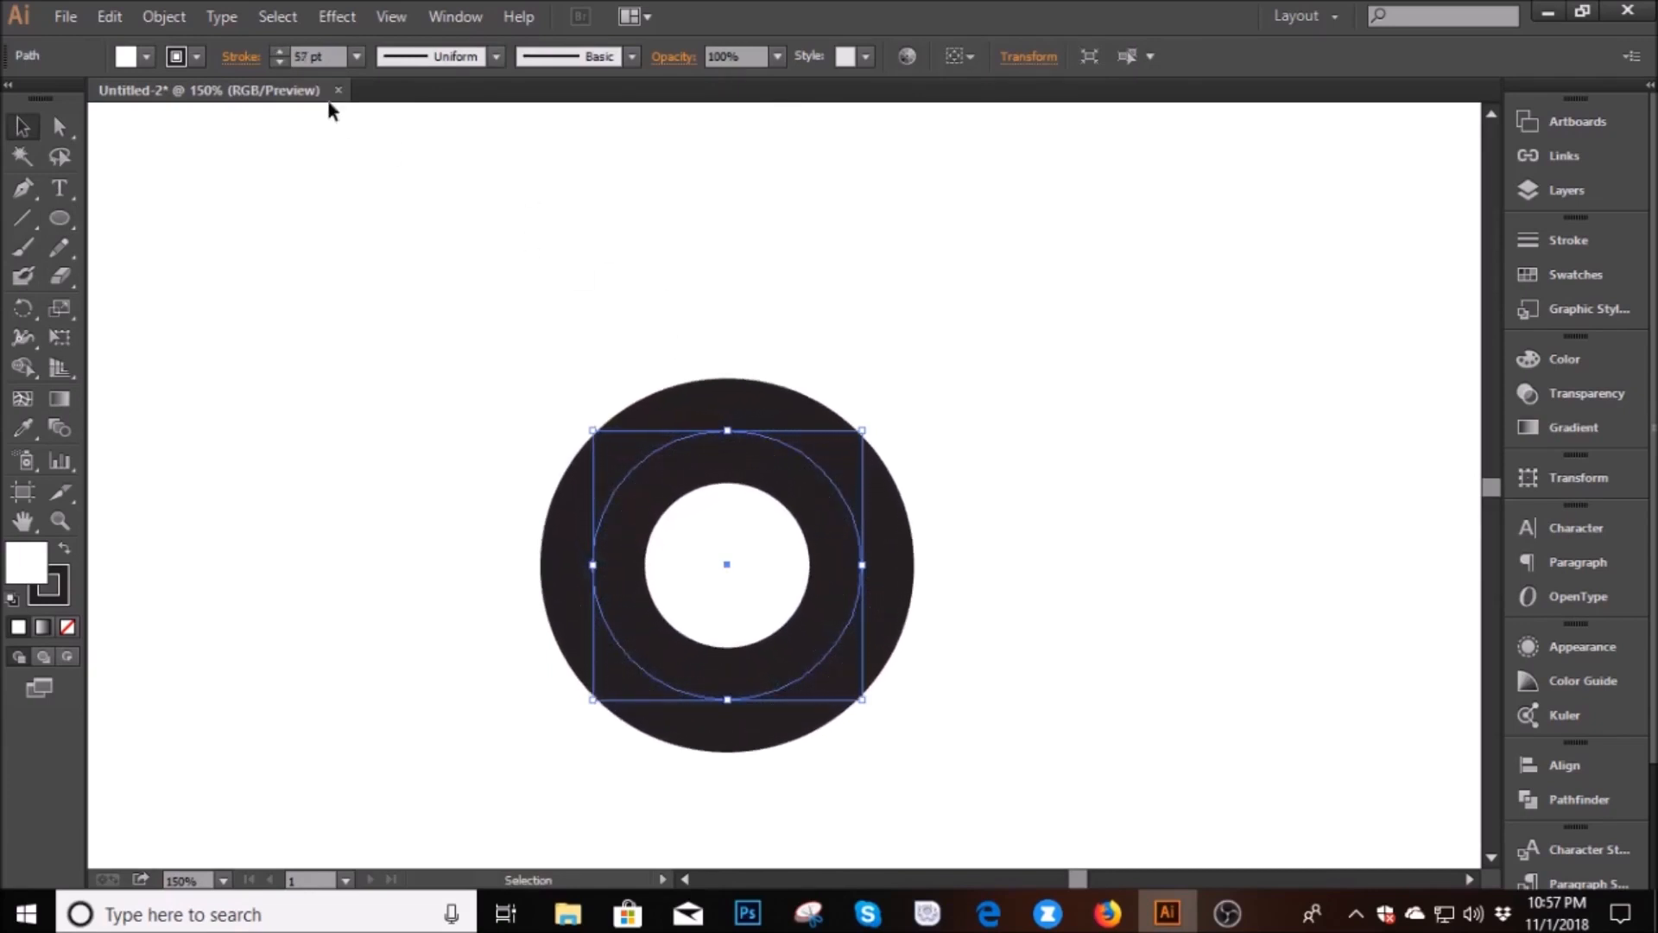
{"action": "left_click", "coordinate": [429, 326]}
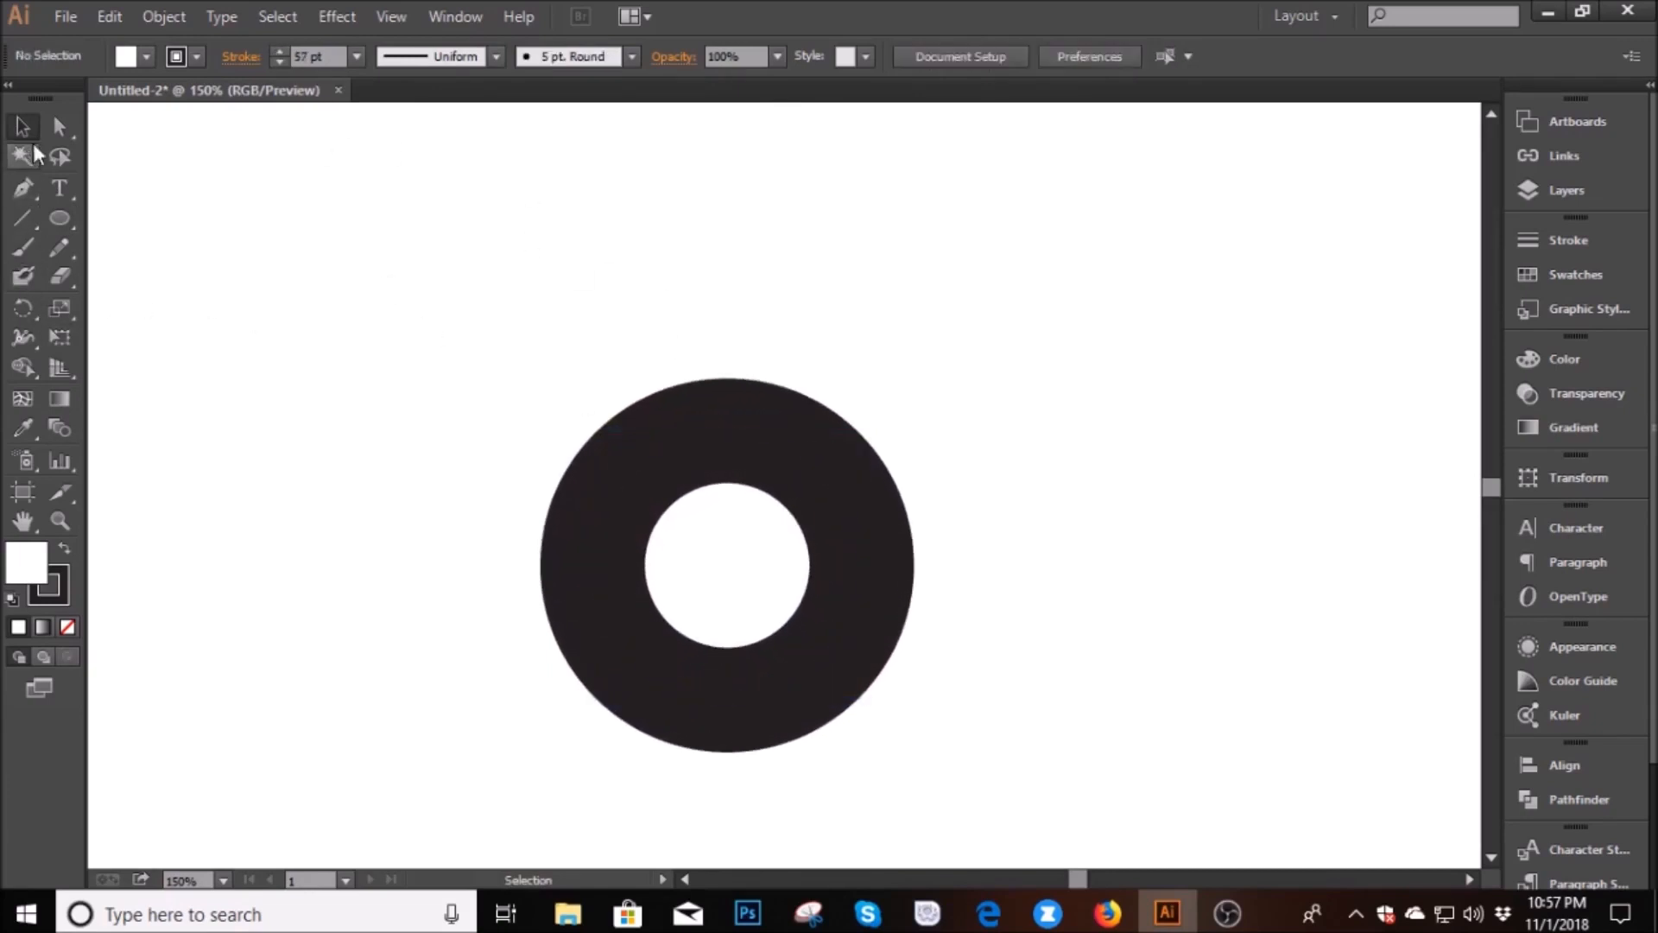
Draw a vertical Pen line about 175 px long upward from the ring's right-hand anchor as the stem of the letter d
{"action": "key", "text": "p"}
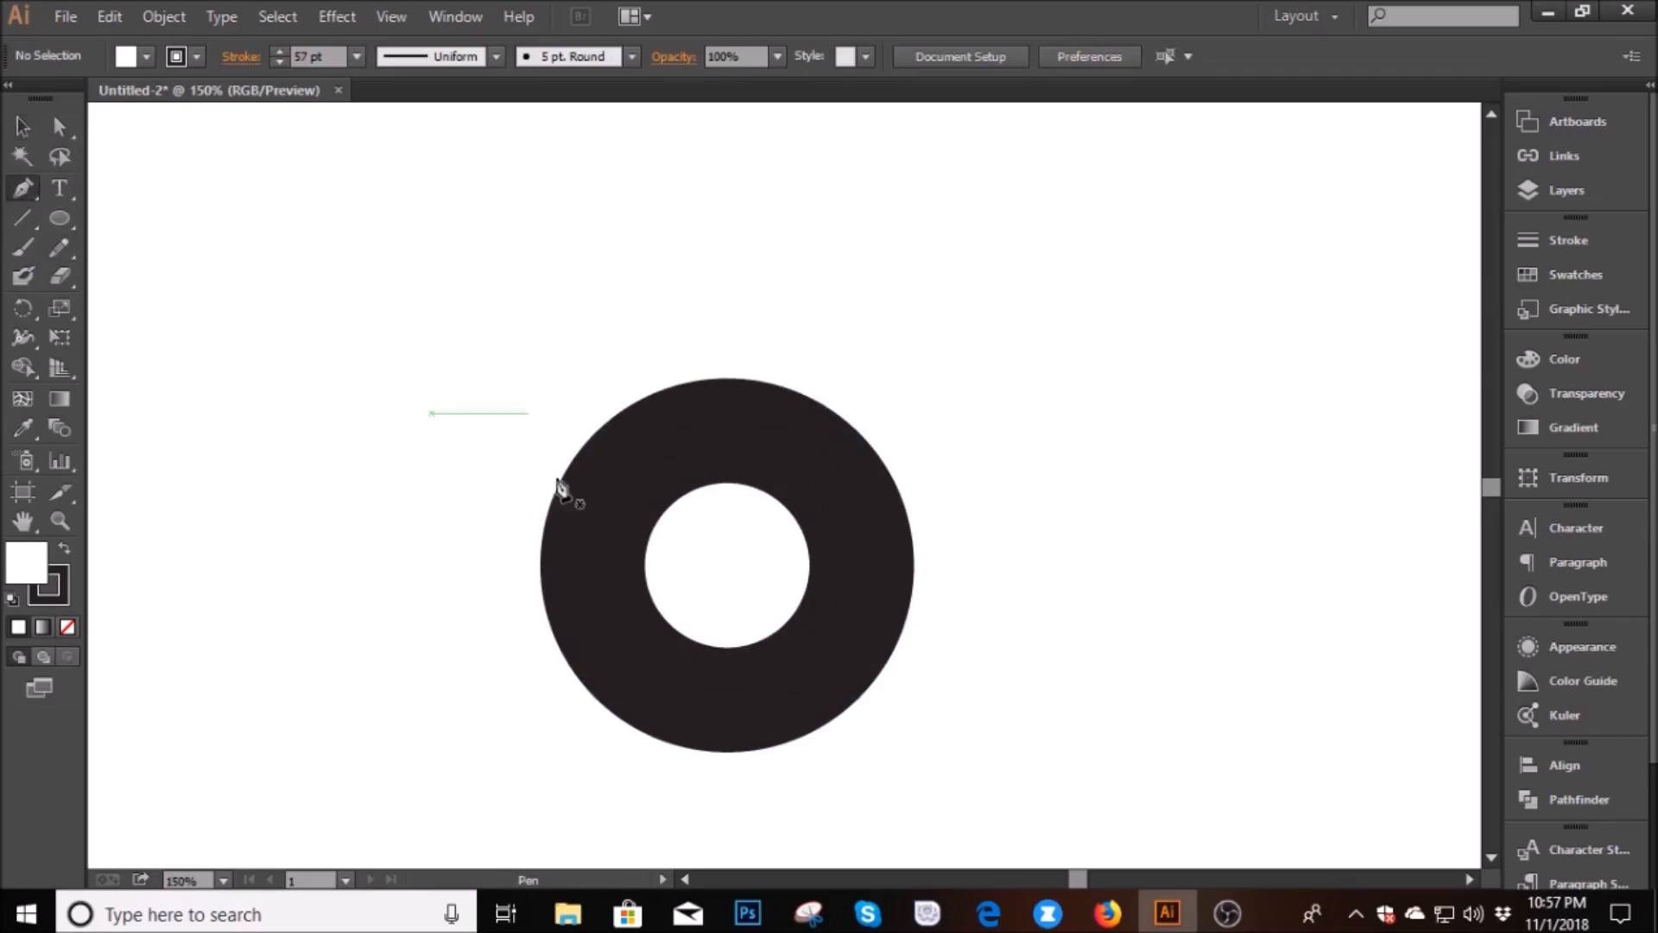
{"action": "left_click", "coordinate": [863, 566]}
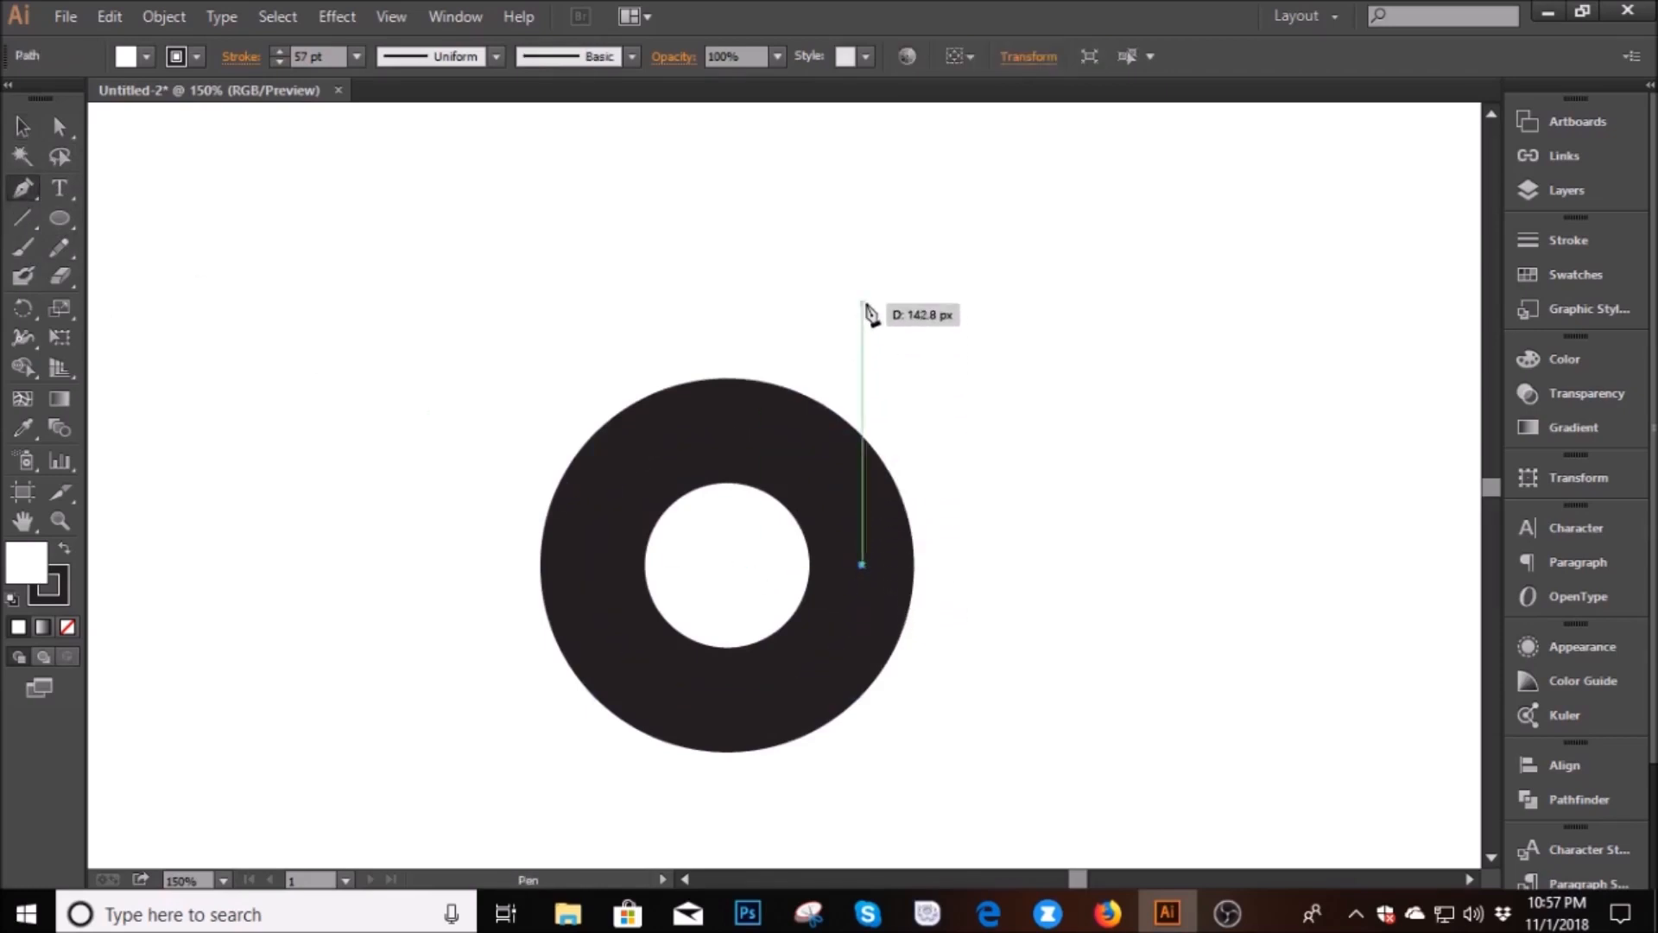
{"action": "left_click", "coordinate": [862, 245]}
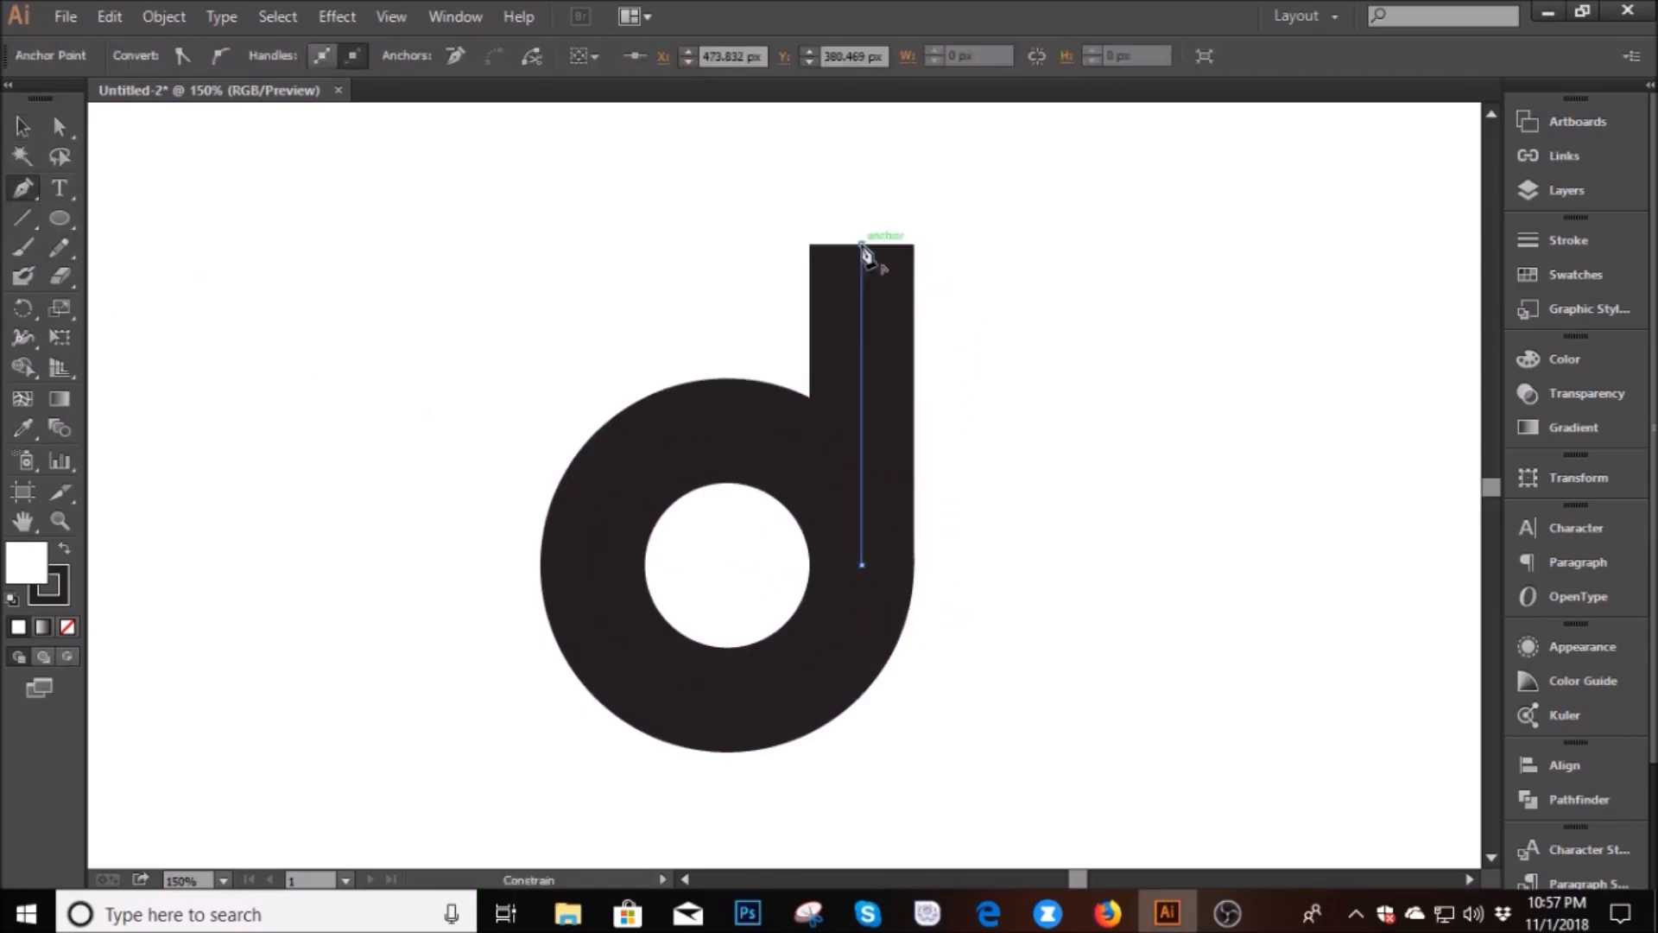
{"action": "scroll", "coordinate": [777, 454], "scroll_direction": "up", "scroll_amount": 2}
{"action": "scroll", "coordinate": [801, 472], "scroll_direction": "down", "scroll_amount": 1}
{"action": "key", "text": "v"}
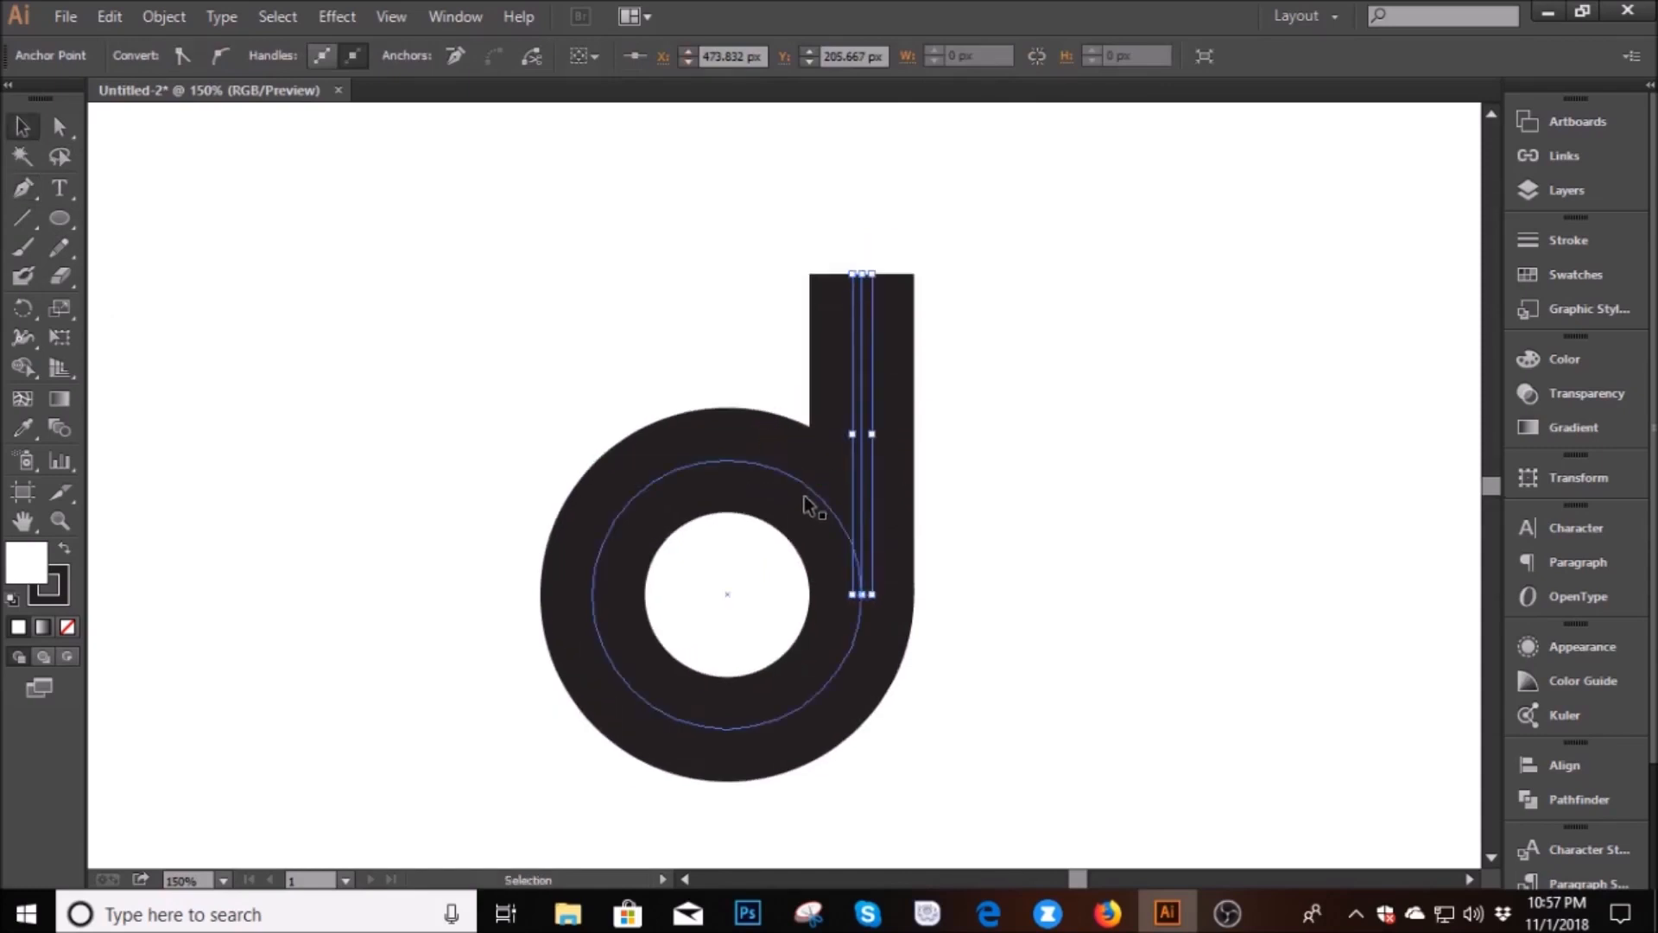
{"action": "left_click", "coordinate": [807, 523]}
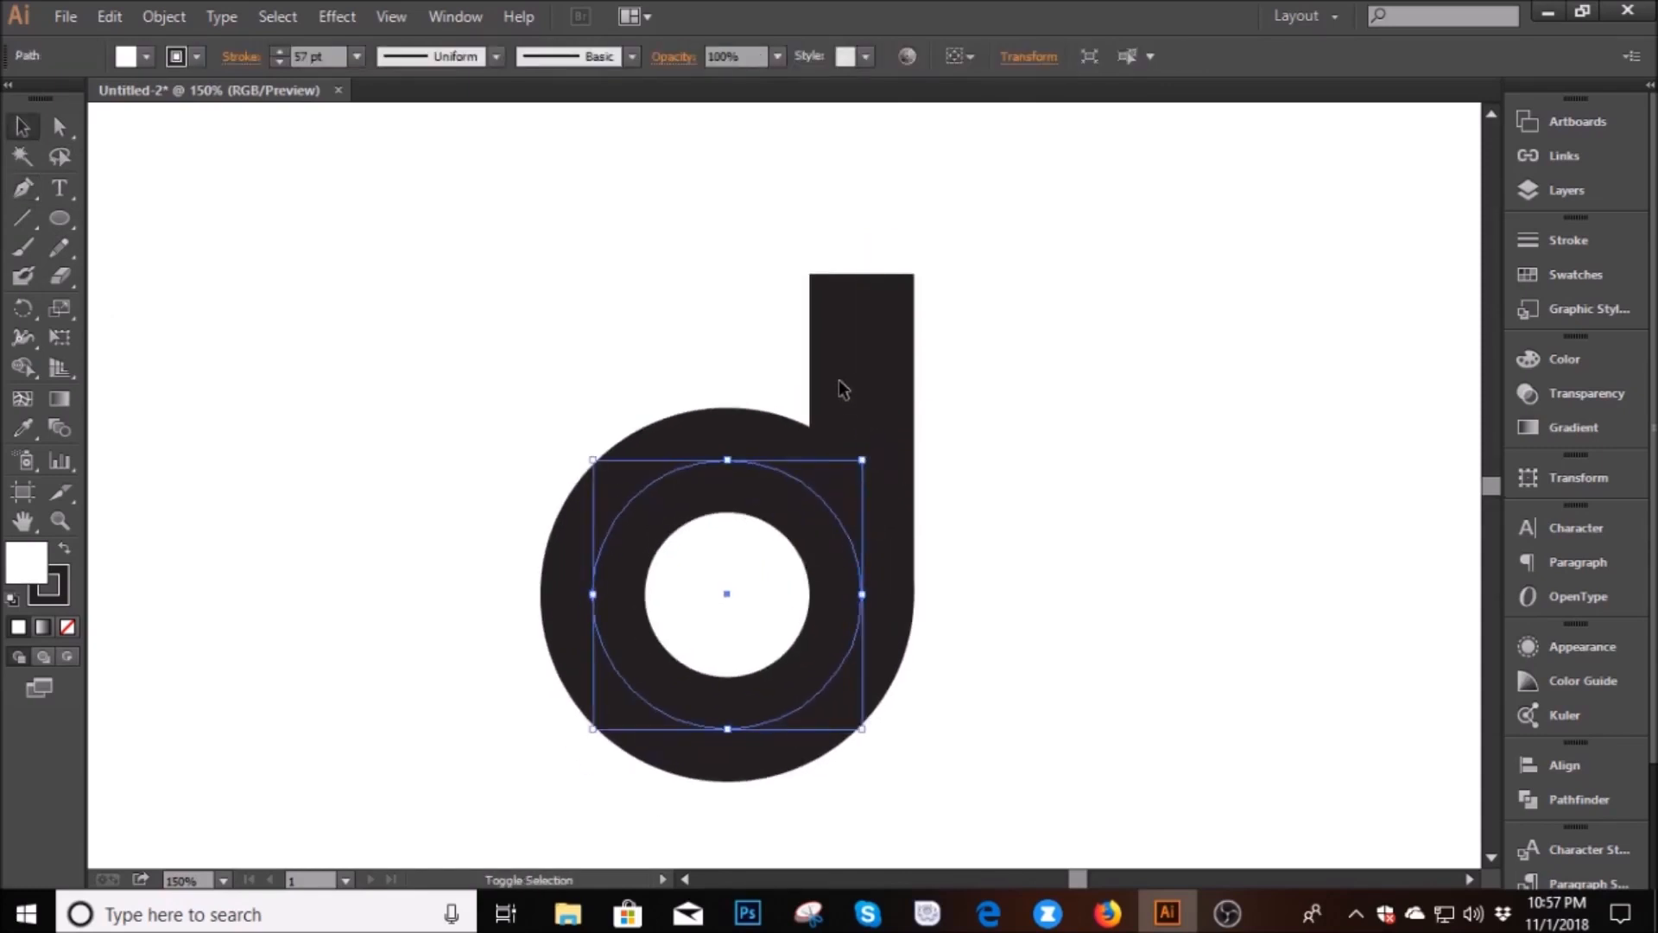
{"action": "left_click", "coordinate": [874, 341], "text": "shift"}
{"action": "left_click", "coordinate": [998, 653]}
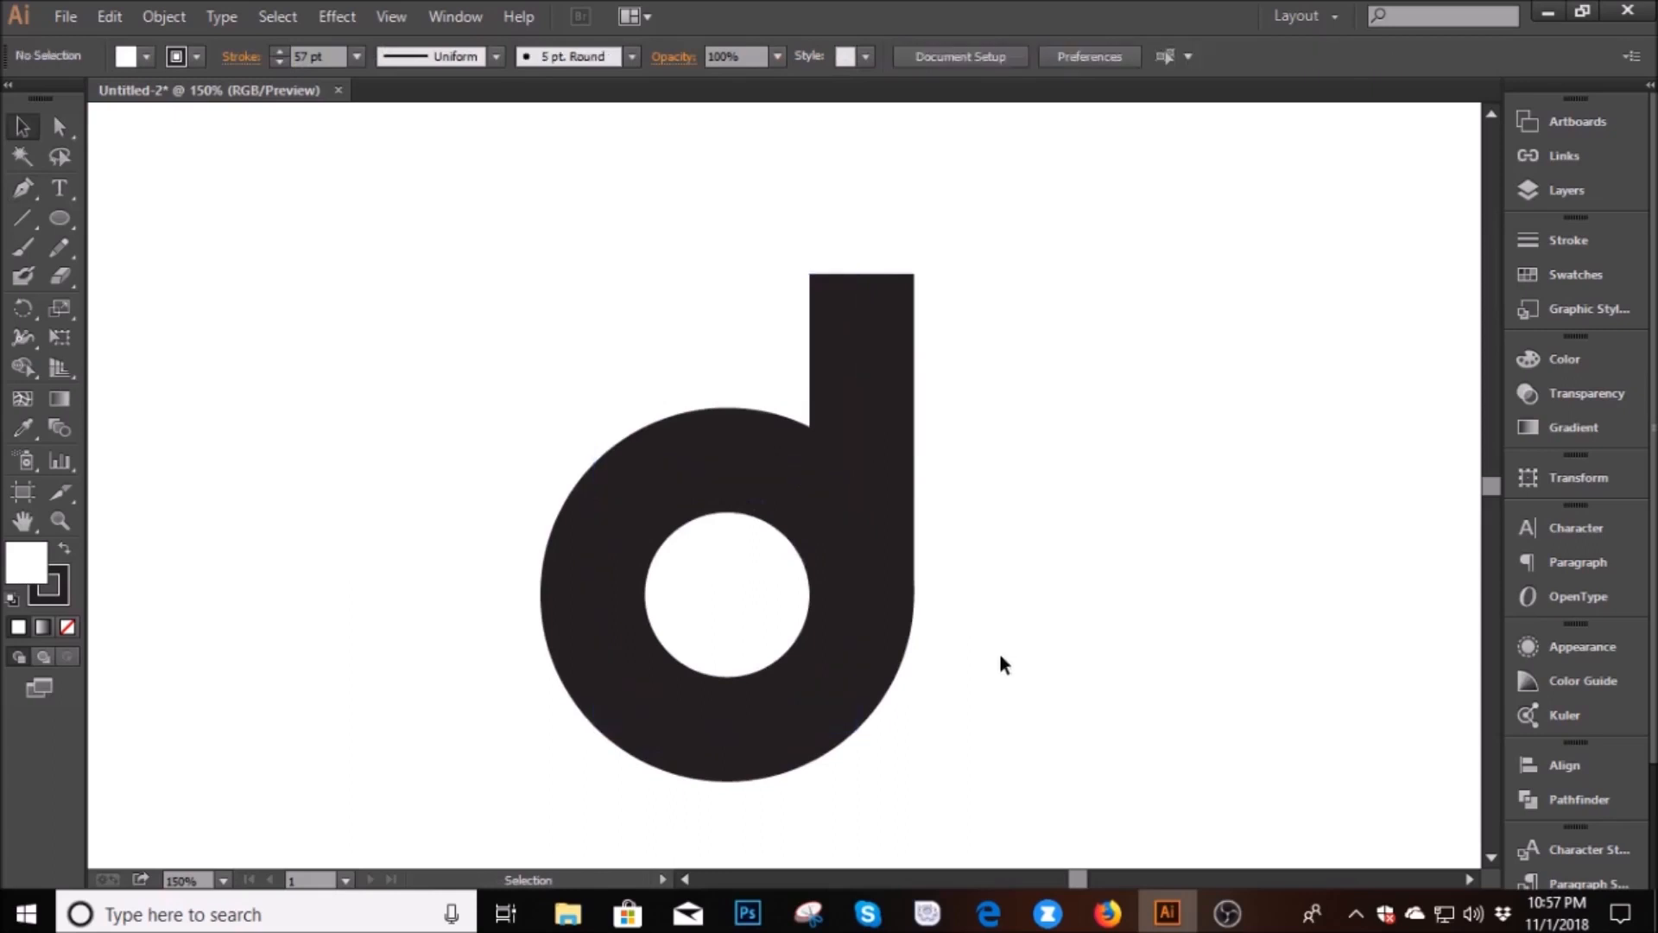
Expand the fill and stroke of the ring and the stem
{"action": "left_click_drag", "start_coordinate": [1061, 814], "coordinate": [593, 278]}
{"action": "left_click", "coordinate": [164, 16]}
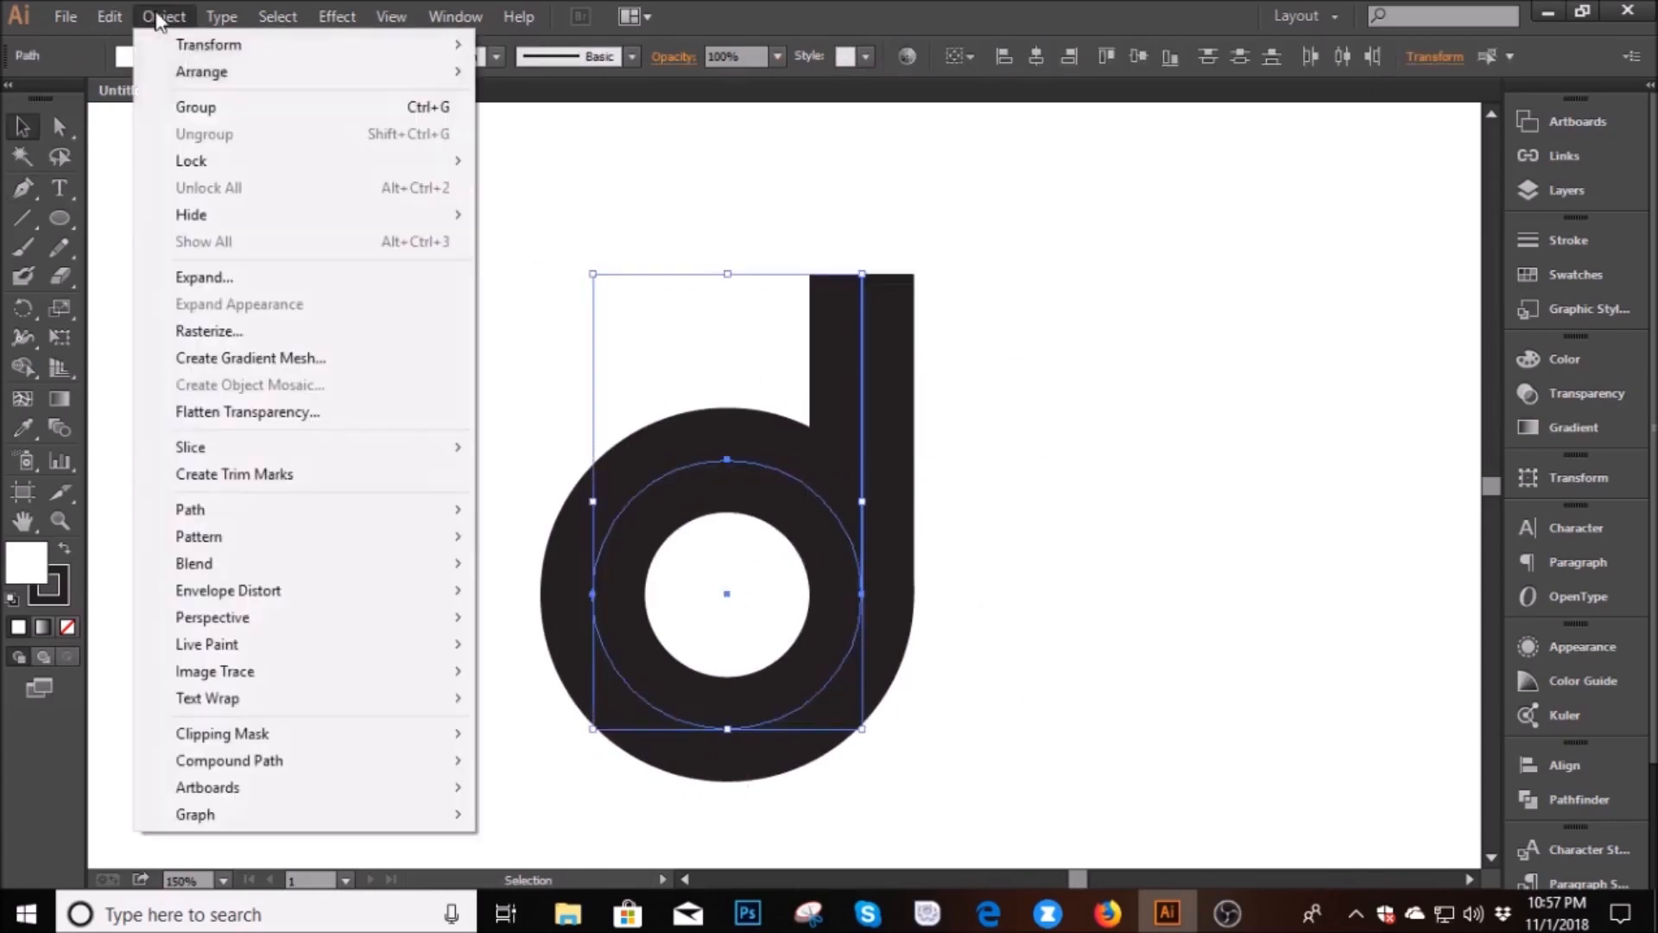
{"action": "left_click", "coordinate": [225, 275]}
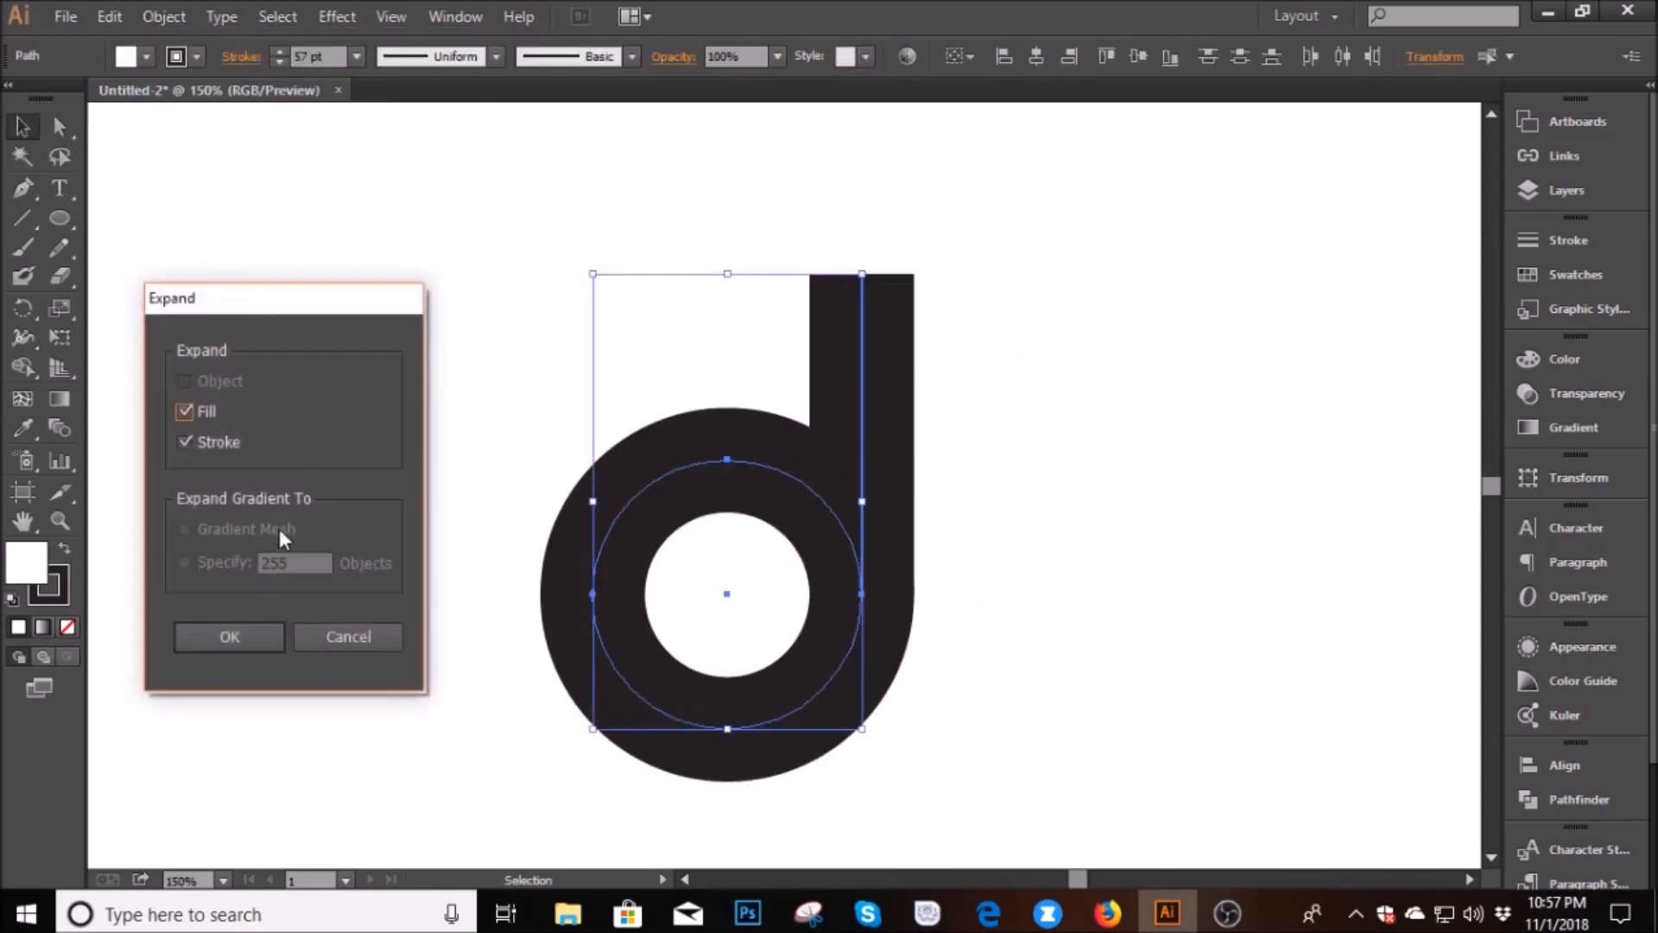
{"action": "left_click", "coordinate": [239, 635]}
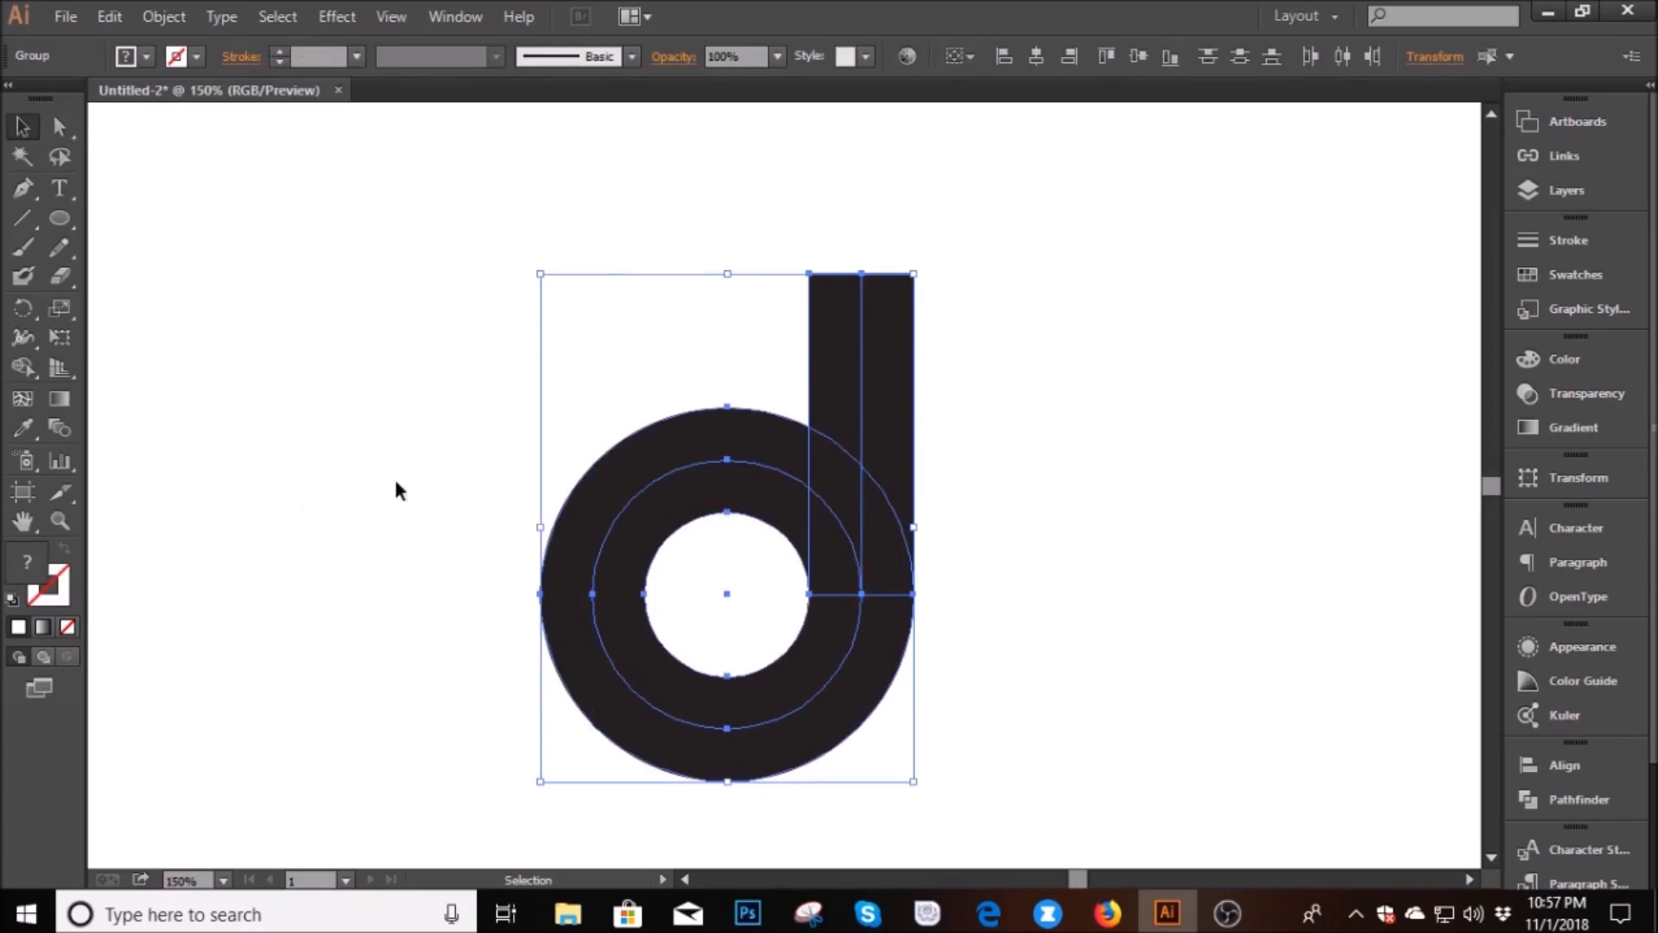
Try to reshape the stem by pulling the midpoint of its upper edge upward, and undo the changes
{"action": "left_click", "coordinate": [396, 490]}
{"action": "left_click", "coordinate": [854, 310]}
{"action": "left_click", "coordinate": [60, 129]}
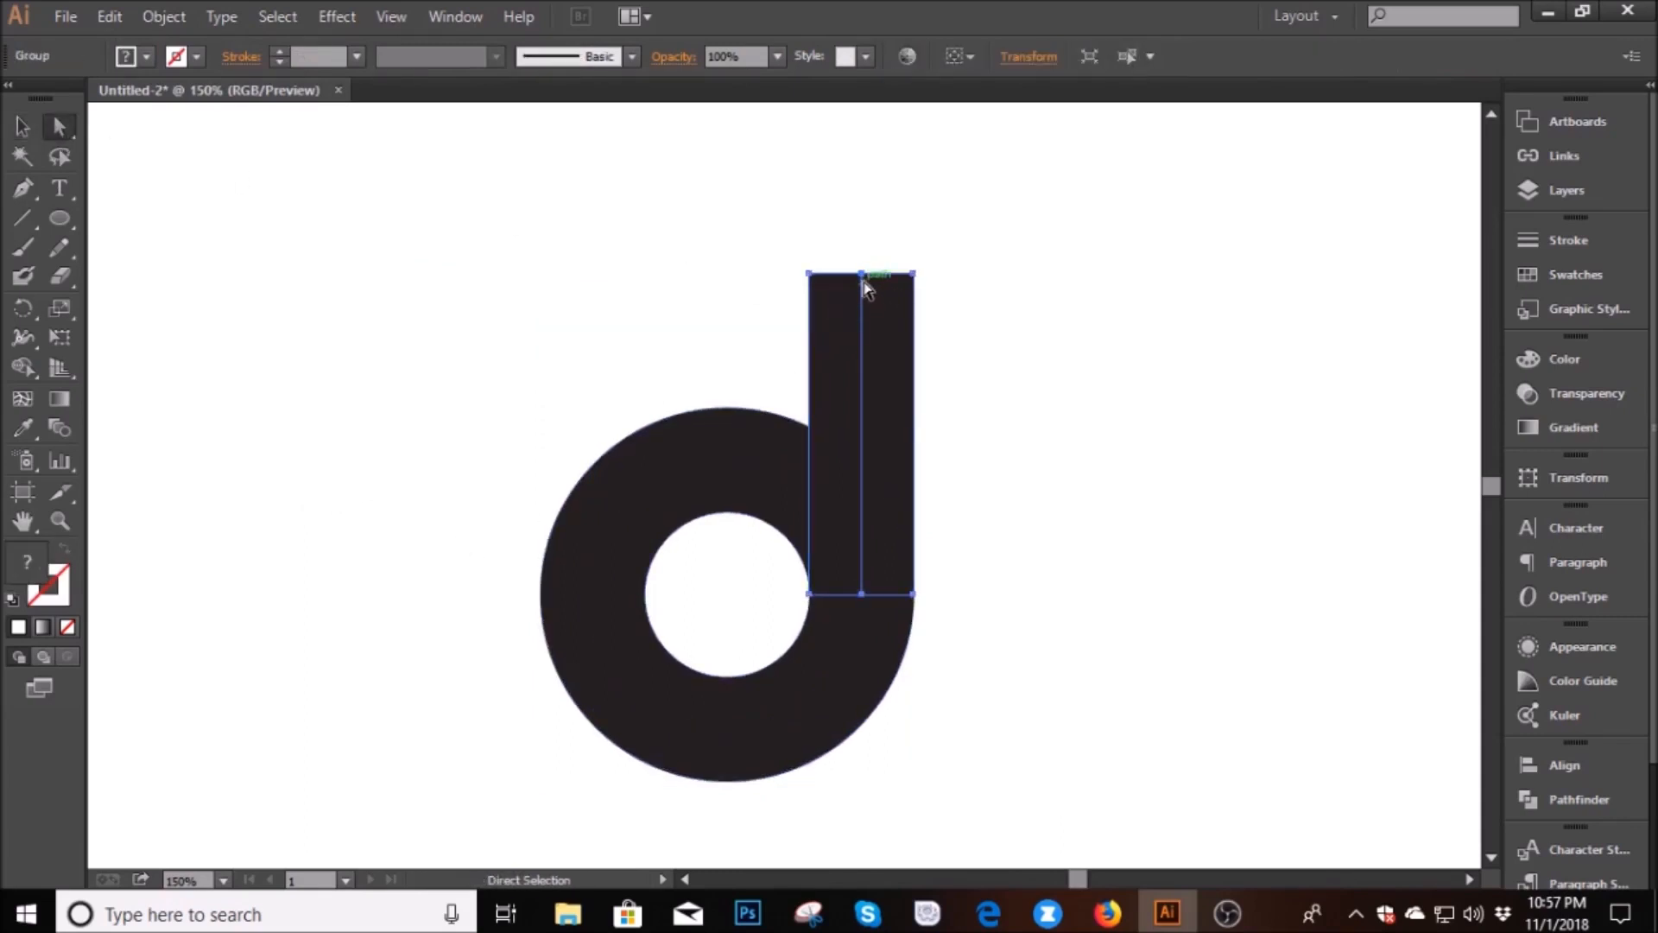
{"action": "left_click_drag", "start_coordinate": [867, 271], "coordinate": [870, 232]}
{"action": "key", "text": "ctrl+x"}
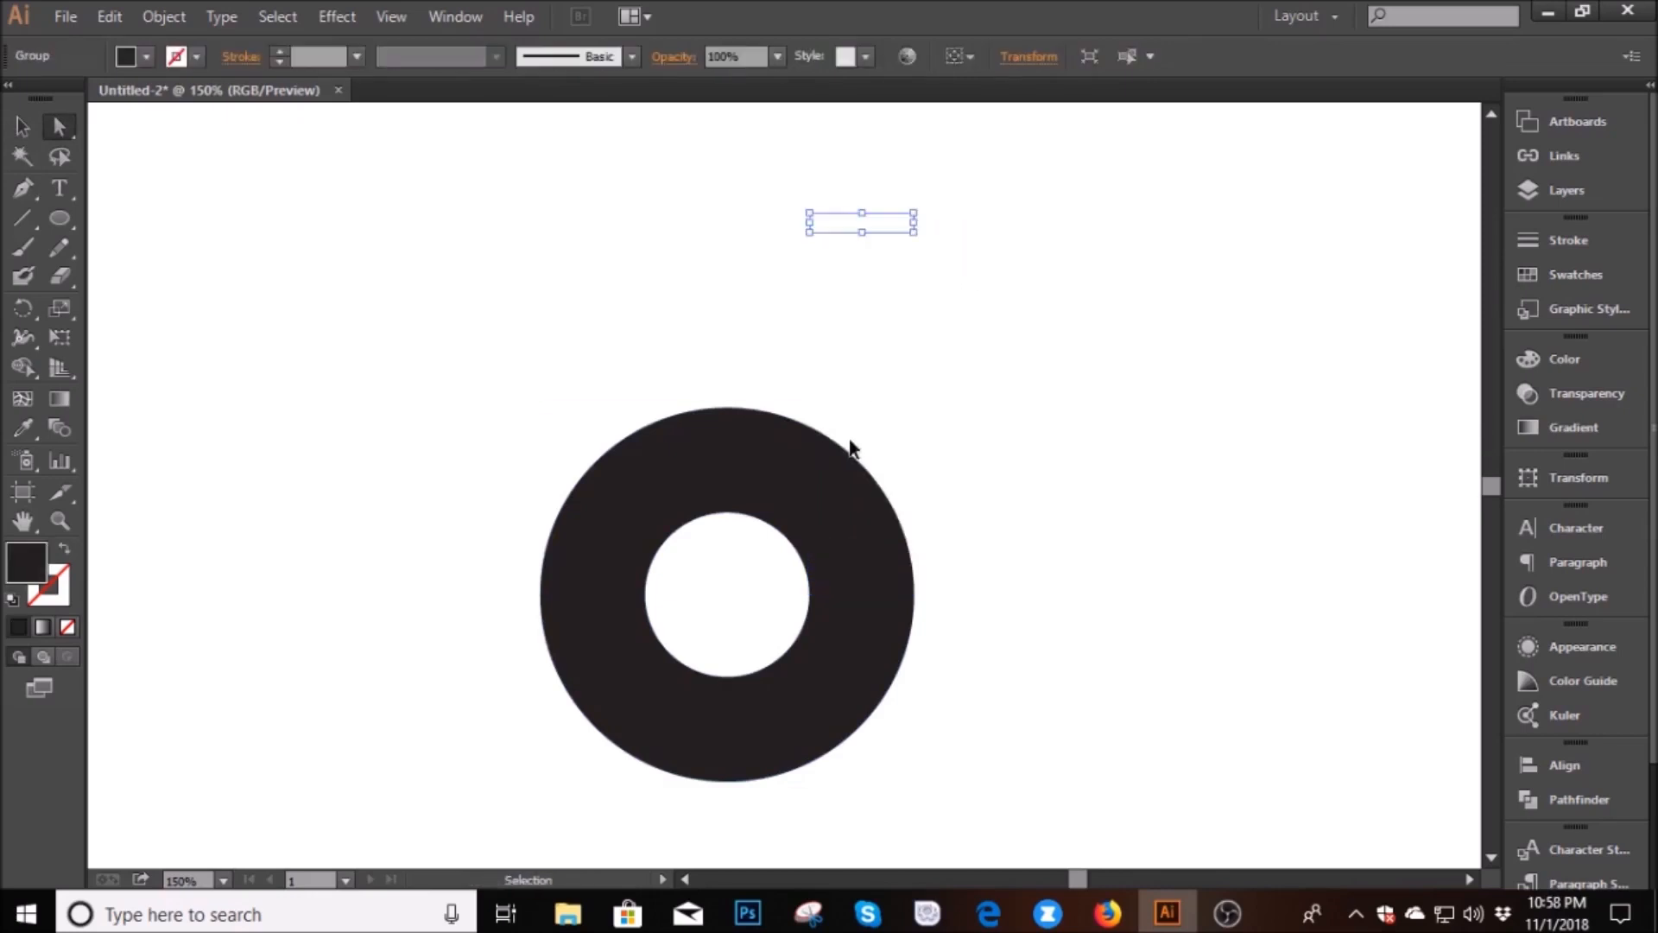
{"action": "key", "text": "ctrl+z"}
{"action": "key", "text": "ctrl+z"}
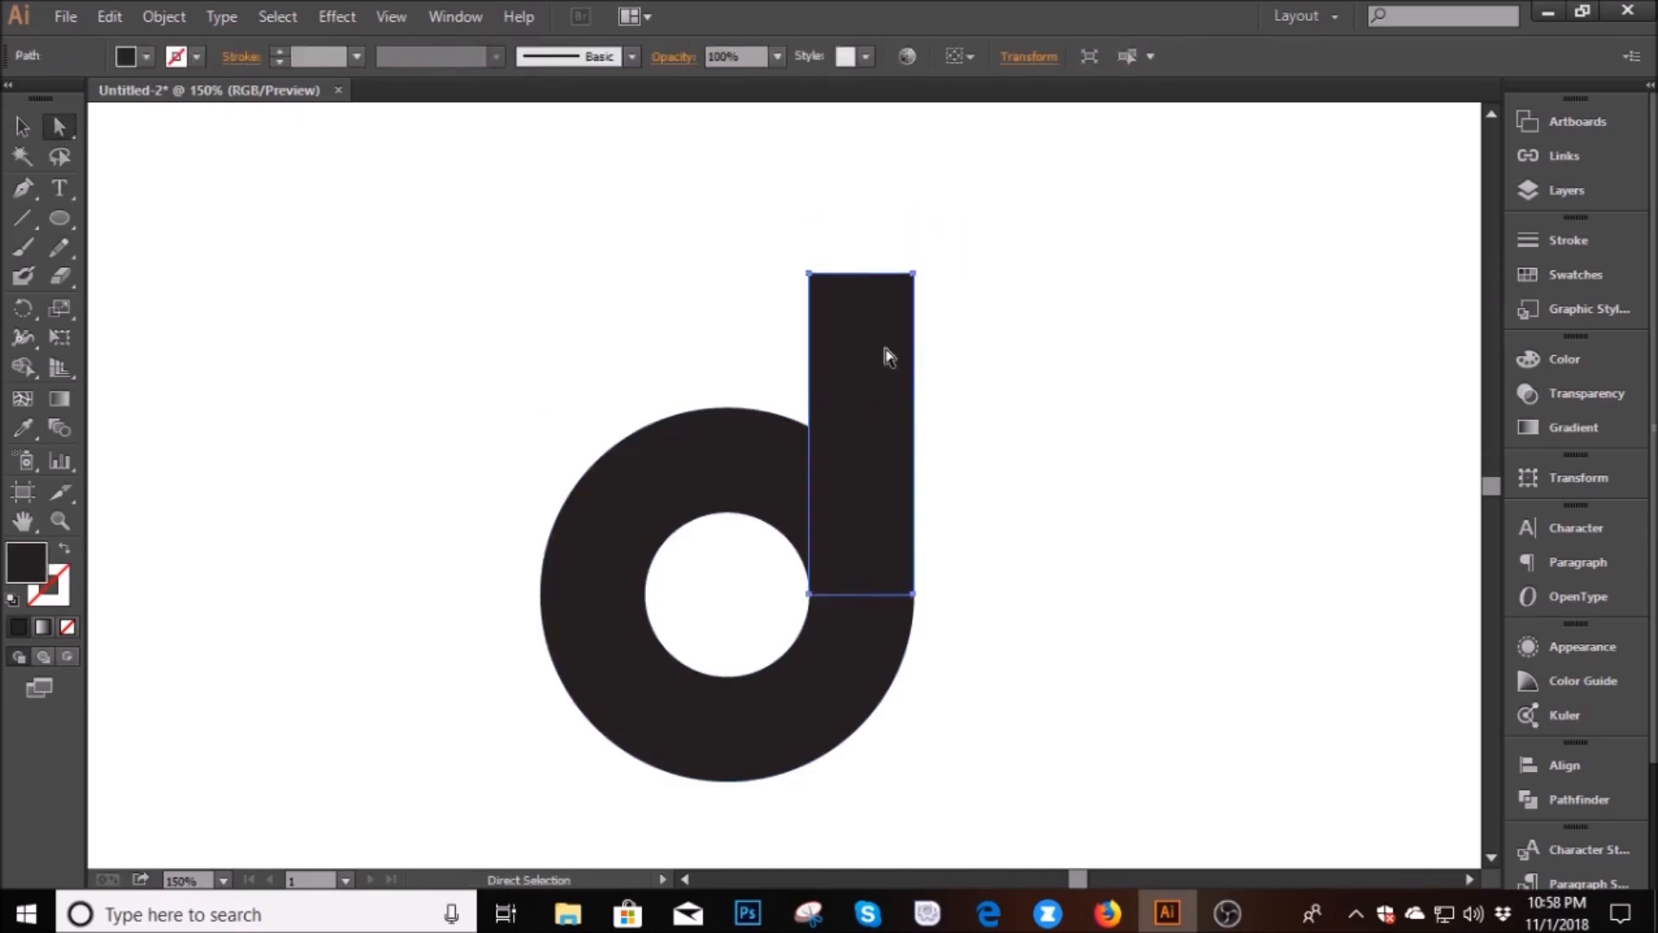
Try again to raise the stem's upper midpoint, undo back to the unexpanded strokes and deselect the artwork
{"action": "left_click", "coordinate": [864, 273]}
{"action": "mouse_move", "coordinate": [863, 273]}
{"action": "left_mouse_down"}
{"action": "mouse_move", "coordinate": [862, 235]}
{"action": "mouse_move", "coordinate": [866, 248]}
{"action": "left_mouse_up"}
{"action": "key", "text": "ctrl+z"}
{"action": "key", "text": "ctrl+z"}
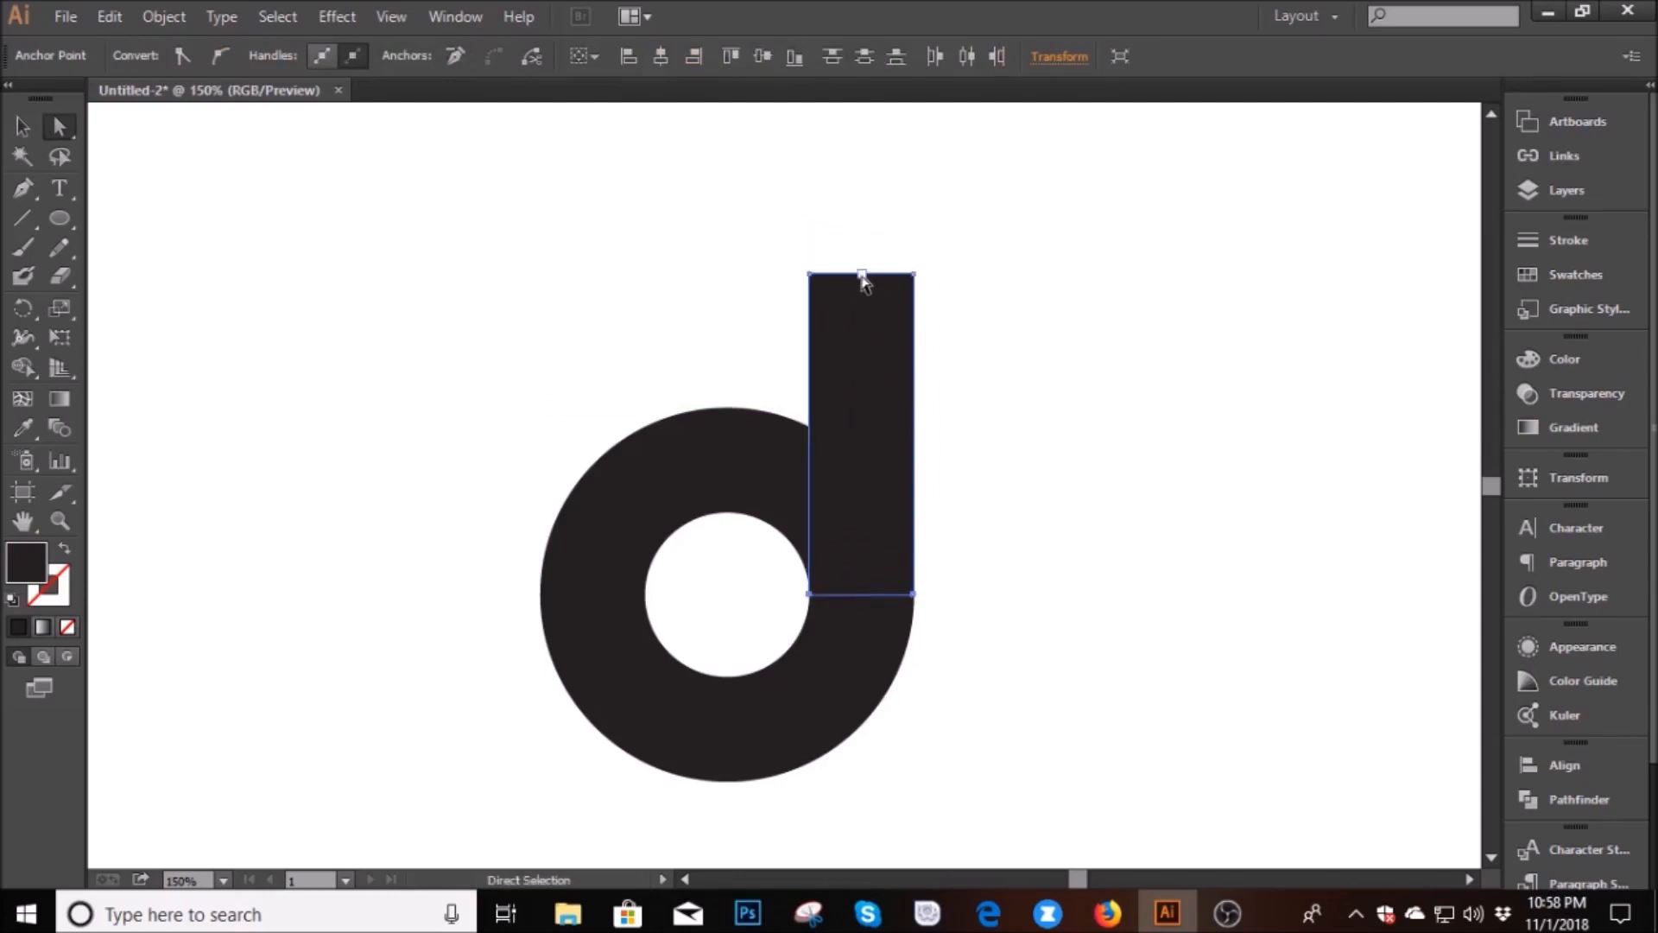
{"action": "left_click", "coordinate": [865, 292]}
{"action": "left_click_drag", "start_coordinate": [863, 274], "coordinate": [862, 246]}
{"action": "key", "text": "ctrl+z"}
{"action": "key", "text": "ctrl+z"}
{"action": "left_click", "coordinate": [1049, 628]}
Draw a circle about twice as wide as the stem in the empty area above and left of the letter
{"action": "scroll", "coordinate": [933, 638], "scroll_direction": "down", "scroll_amount": 2}
{"action": "scroll", "coordinate": [933, 637], "scroll_direction": "up", "scroll_amount": 1}
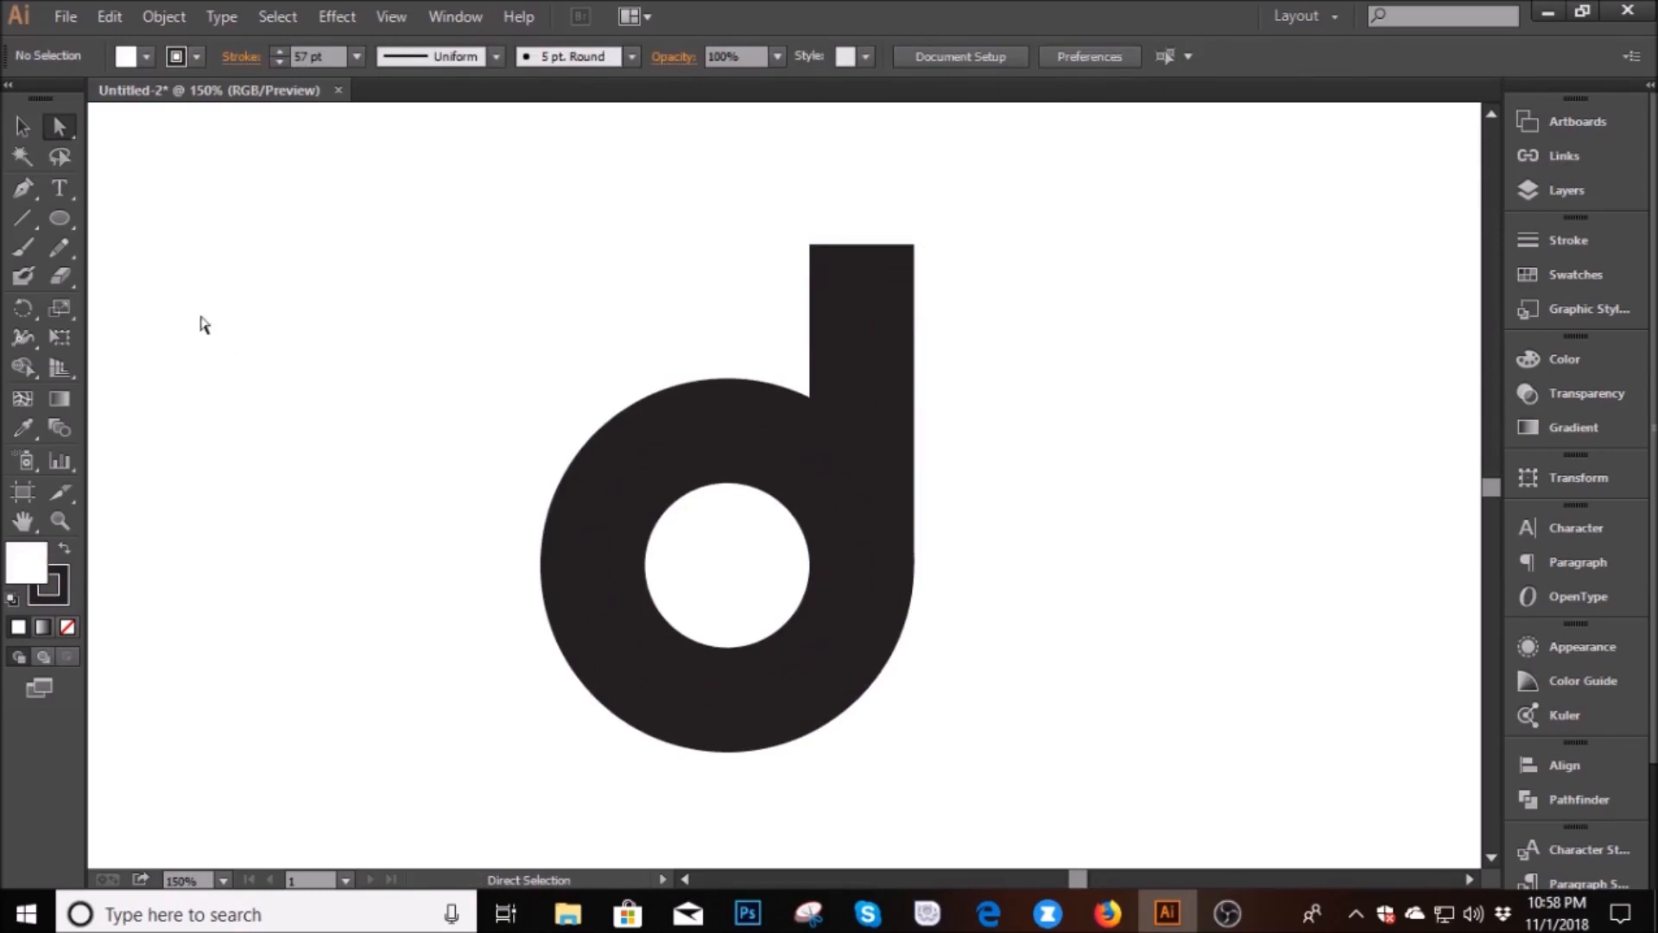
{"action": "left_click", "coordinate": [66, 221]}
{"action": "left_click_drag", "start_coordinate": [251, 260], "coordinate": [383, 380]}
{"action": "key", "text": "ctrl+z"}
{"action": "left_click_drag", "start_coordinate": [244, 289], "coordinate": [463, 504]}
{"action": "key", "text": "ctrl+z"}
{"action": "left_click_drag", "start_coordinate": [159, 202], "coordinate": [368, 412]}
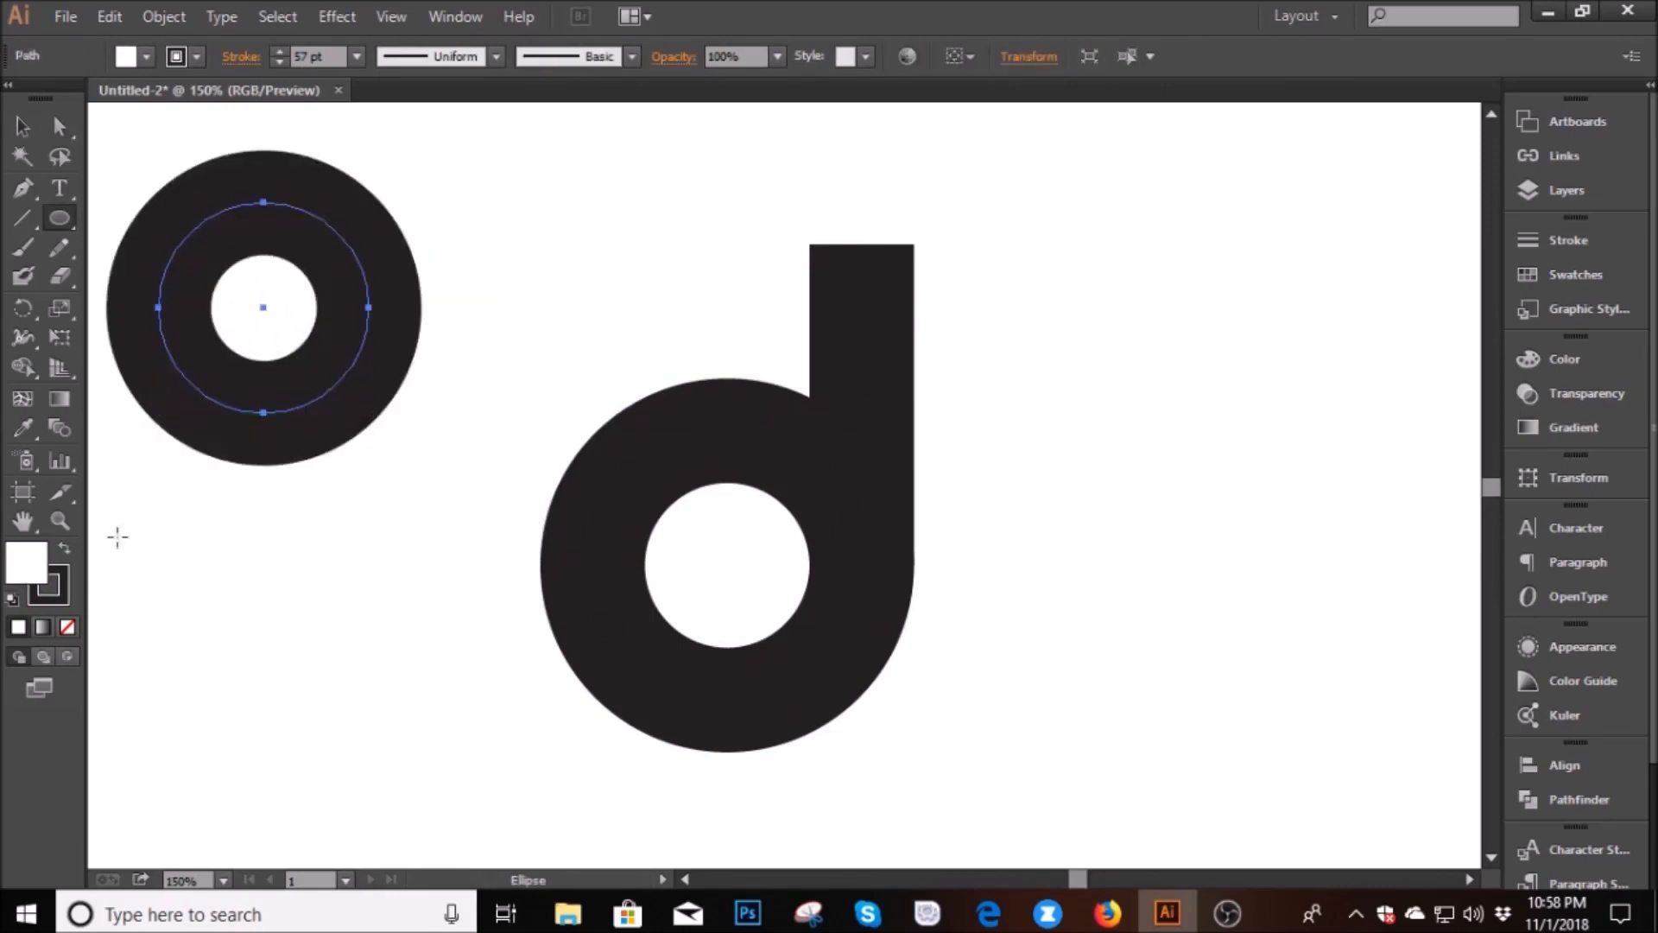
Swap the new circle's fill and stroke colours and set its stroke to None, leaving a solid dark circle
{"action": "left_click", "coordinate": [64, 548]}
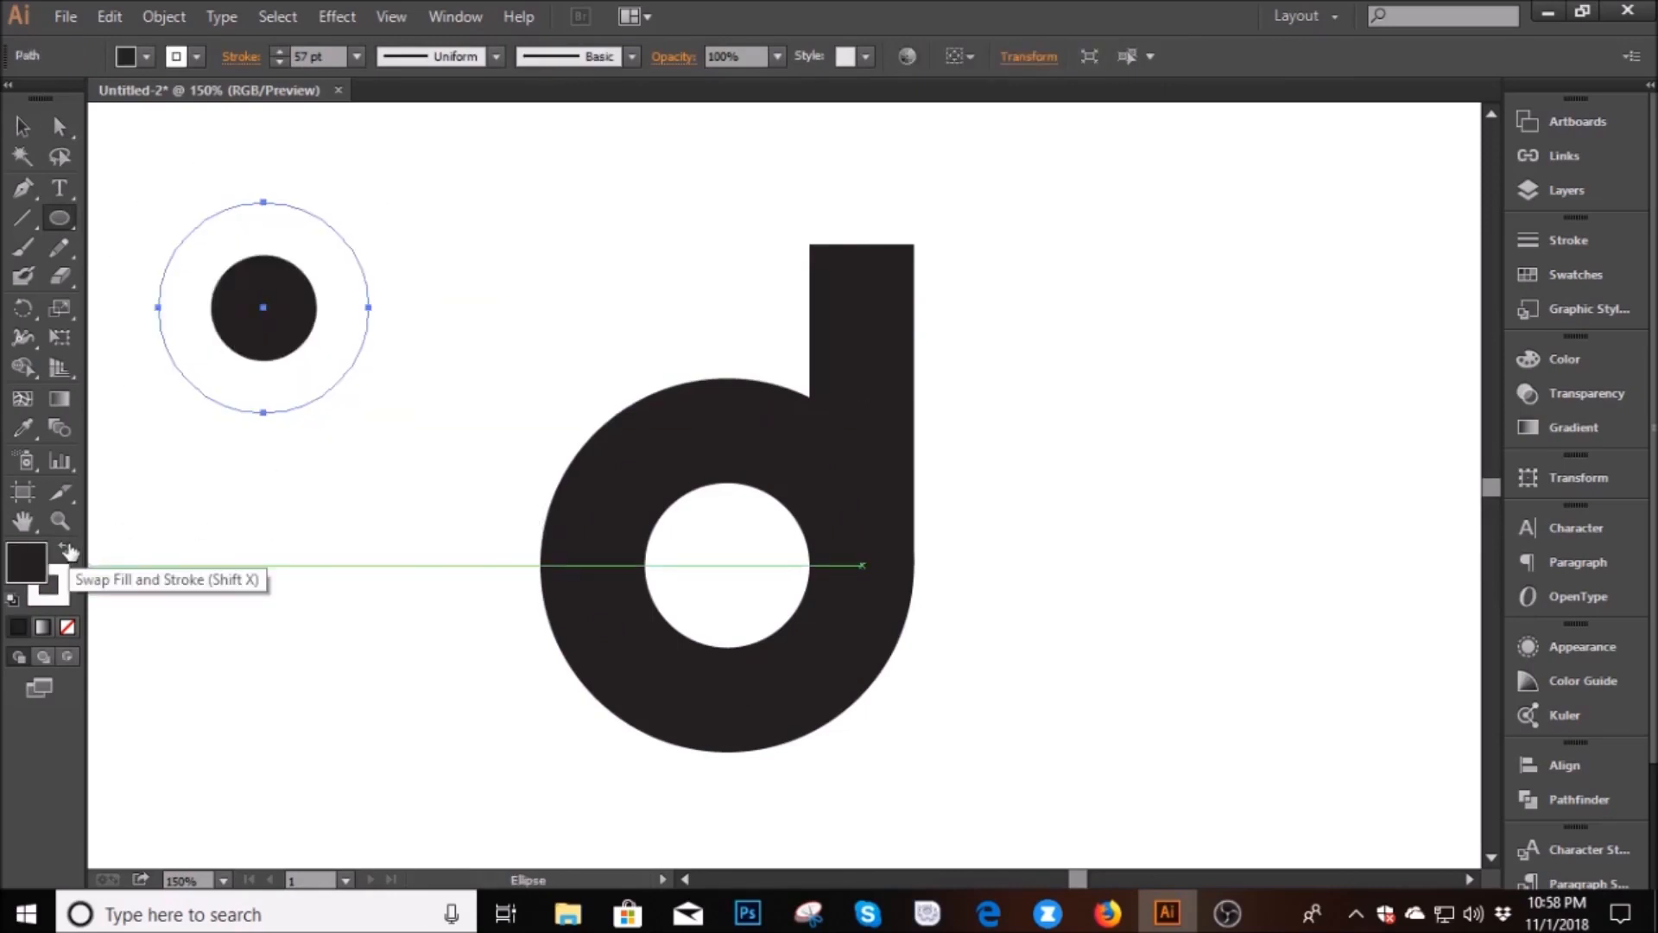
{"action": "left_click", "coordinate": [177, 56]}
{"action": "left_click", "coordinate": [14, 98]}
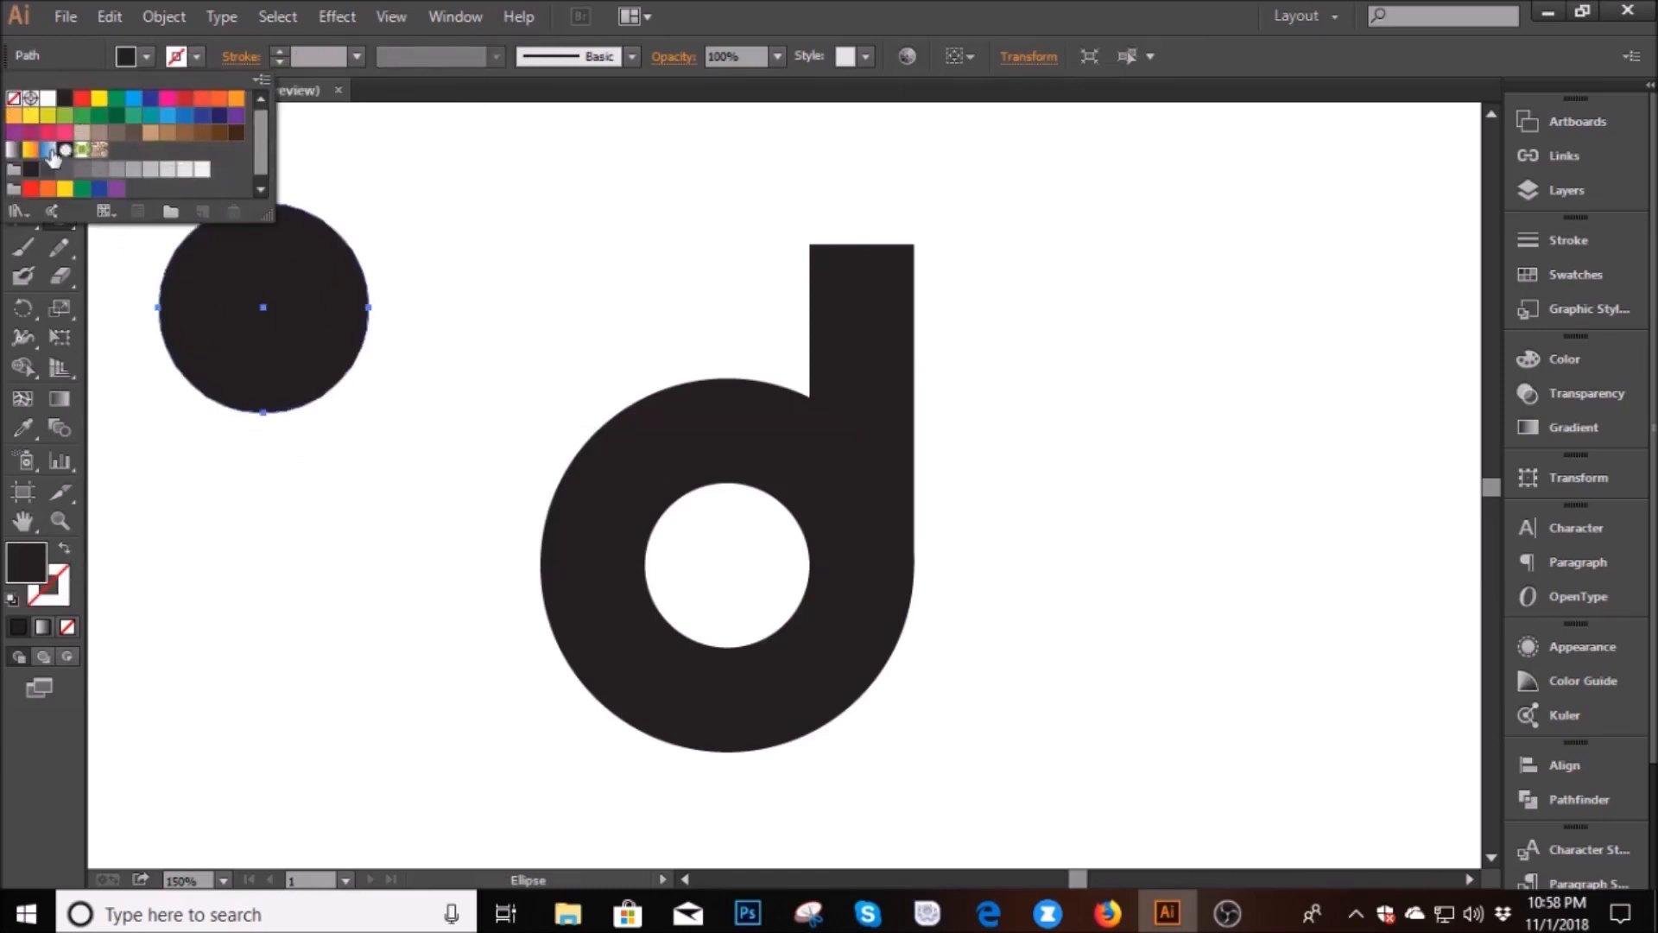
{"action": "left_click", "coordinate": [147, 59]}
Delete the dark circle's right-hand anchor point to leave a left half circle
{"action": "left_click", "coordinate": [60, 128]}
{"action": "left_click_drag", "start_coordinate": [421, 467], "coordinate": [350, 248]}
{"action": "key", "text": "Delete"}
Place the half circle on the upper end of the stem, aligned to its side edges, as a rounded tip
{"action": "key", "text": "v"}
{"action": "left_click_drag", "start_coordinate": [208, 276], "coordinate": [862, 211]}
{"action": "left_click", "coordinate": [991, 369]}
{"action": "left_click", "coordinate": [867, 228]}
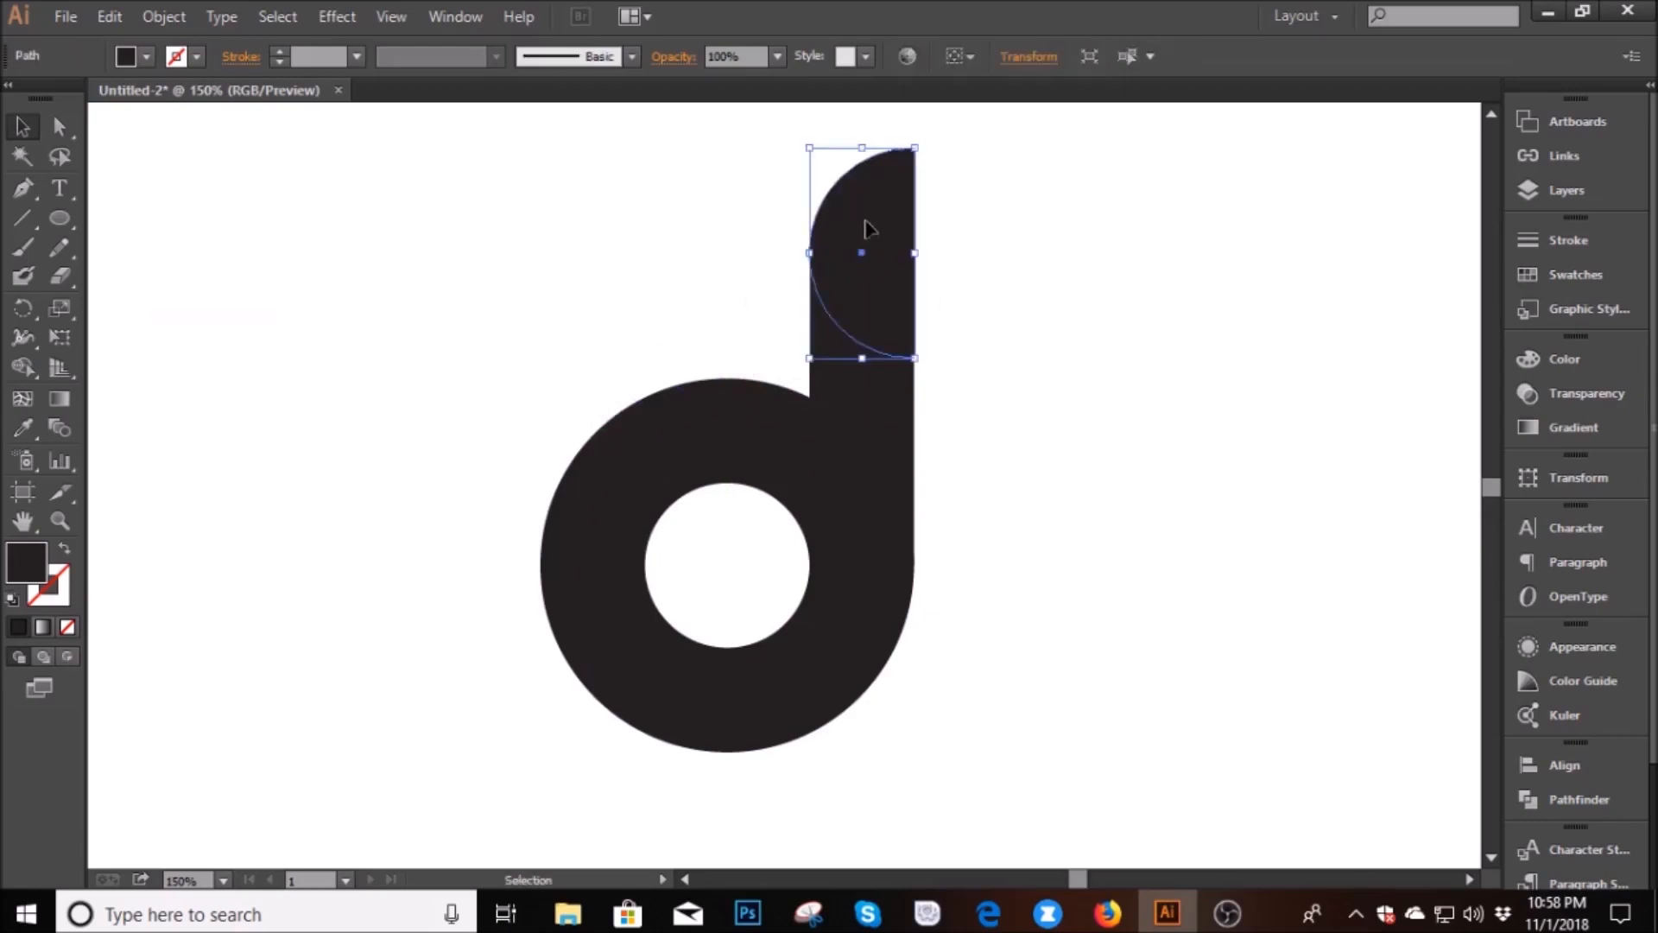
{"action": "mouse_move", "coordinate": [866, 217]}
{"action": "left_mouse_down"}
{"action": "mouse_move", "coordinate": [866, 203]}
{"action": "mouse_move", "coordinate": [867, 217]}
{"action": "left_mouse_up"}
{"action": "left_click", "coordinate": [1012, 359]}
Group the ring, the stem and the half circle, and deselect the group
{"action": "scroll", "coordinate": [917, 529], "scroll_direction": "up", "scroll_amount": 1}
{"action": "left_click_drag", "start_coordinate": [1138, 707], "coordinate": [541, 224]}
{"action": "scroll", "coordinate": [712, 313], "scroll_direction": "up", "scroll_amount": 9}
{"action": "scroll", "coordinate": [731, 355], "scroll_direction": "down", "scroll_amount": 6}
{"action": "right_click", "coordinate": [831, 383]}
{"action": "left_click", "coordinate": [867, 499]}
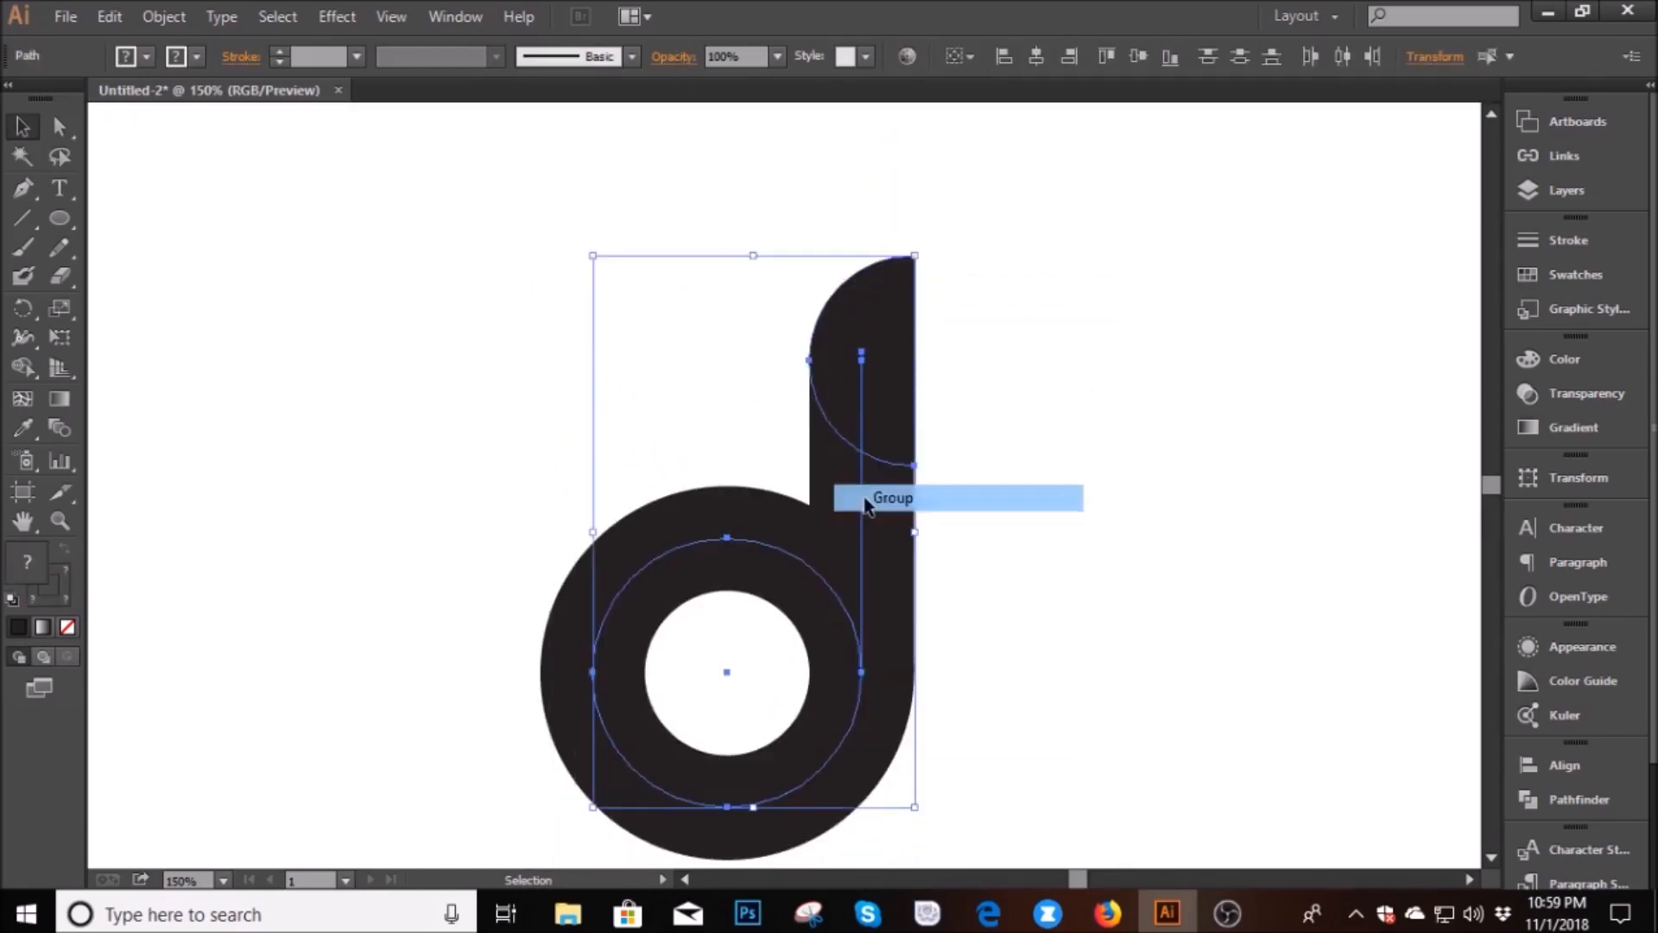
{"action": "left_click", "coordinate": [415, 419]}
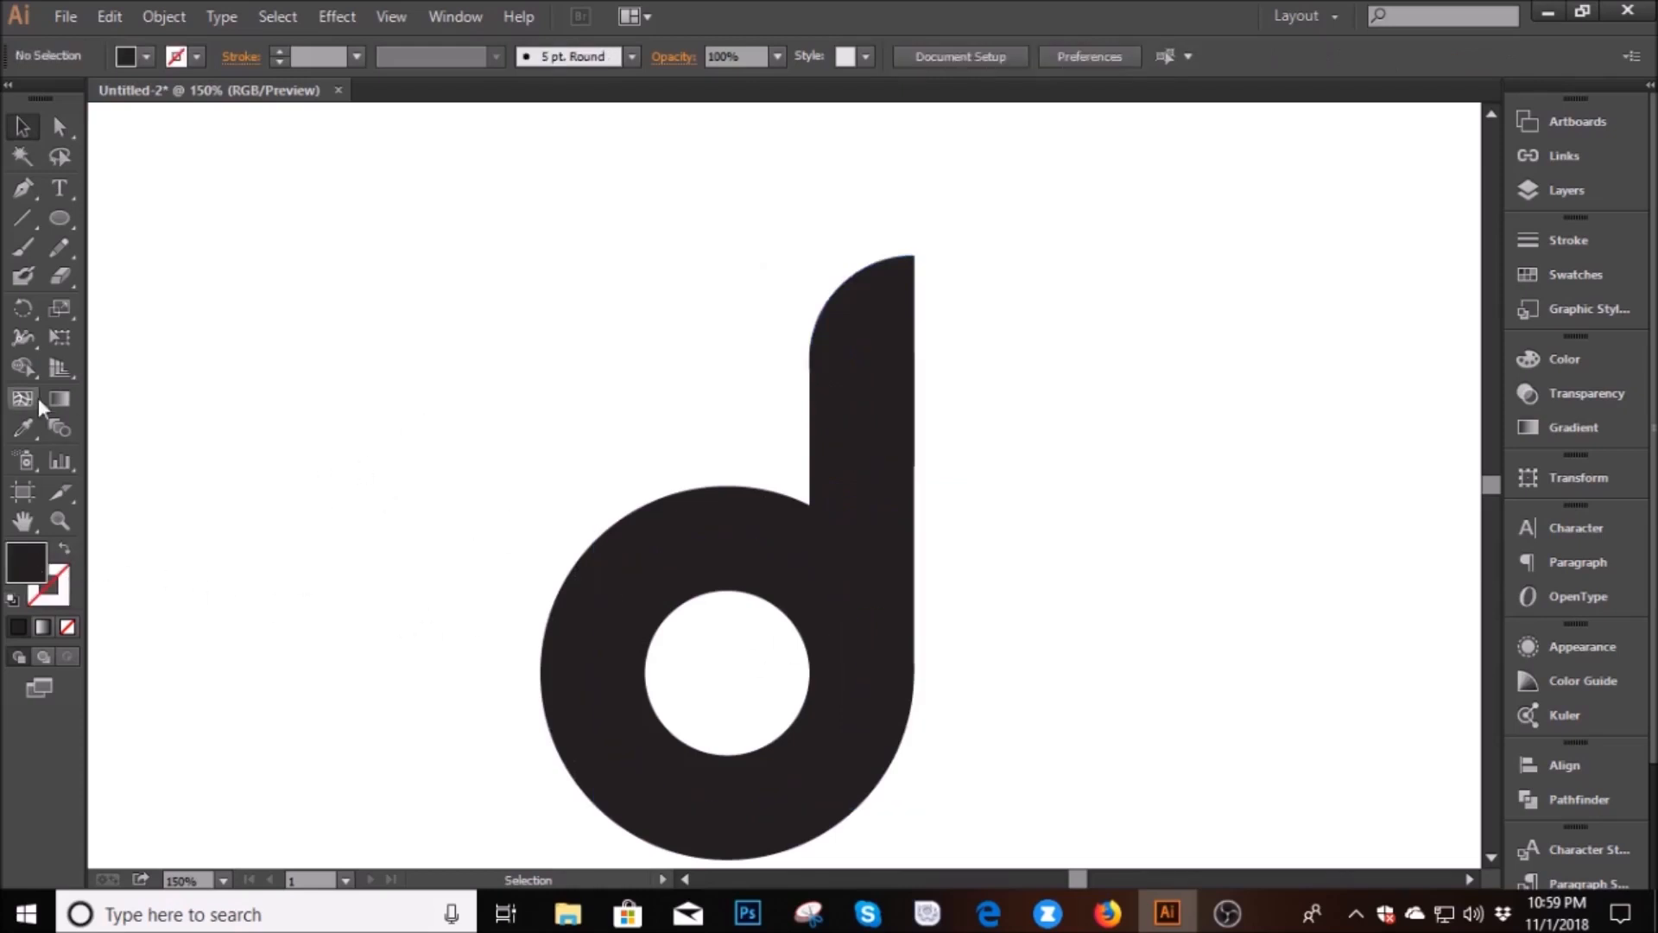
Draw a small colour-sample square with the Rectangle tool in the empty area left of the letter
{"action": "left_click_drag", "start_coordinate": [59, 220], "coordinate": [155, 215]}
{"action": "left_click_drag", "start_coordinate": [169, 438], "coordinate": [256, 520]}
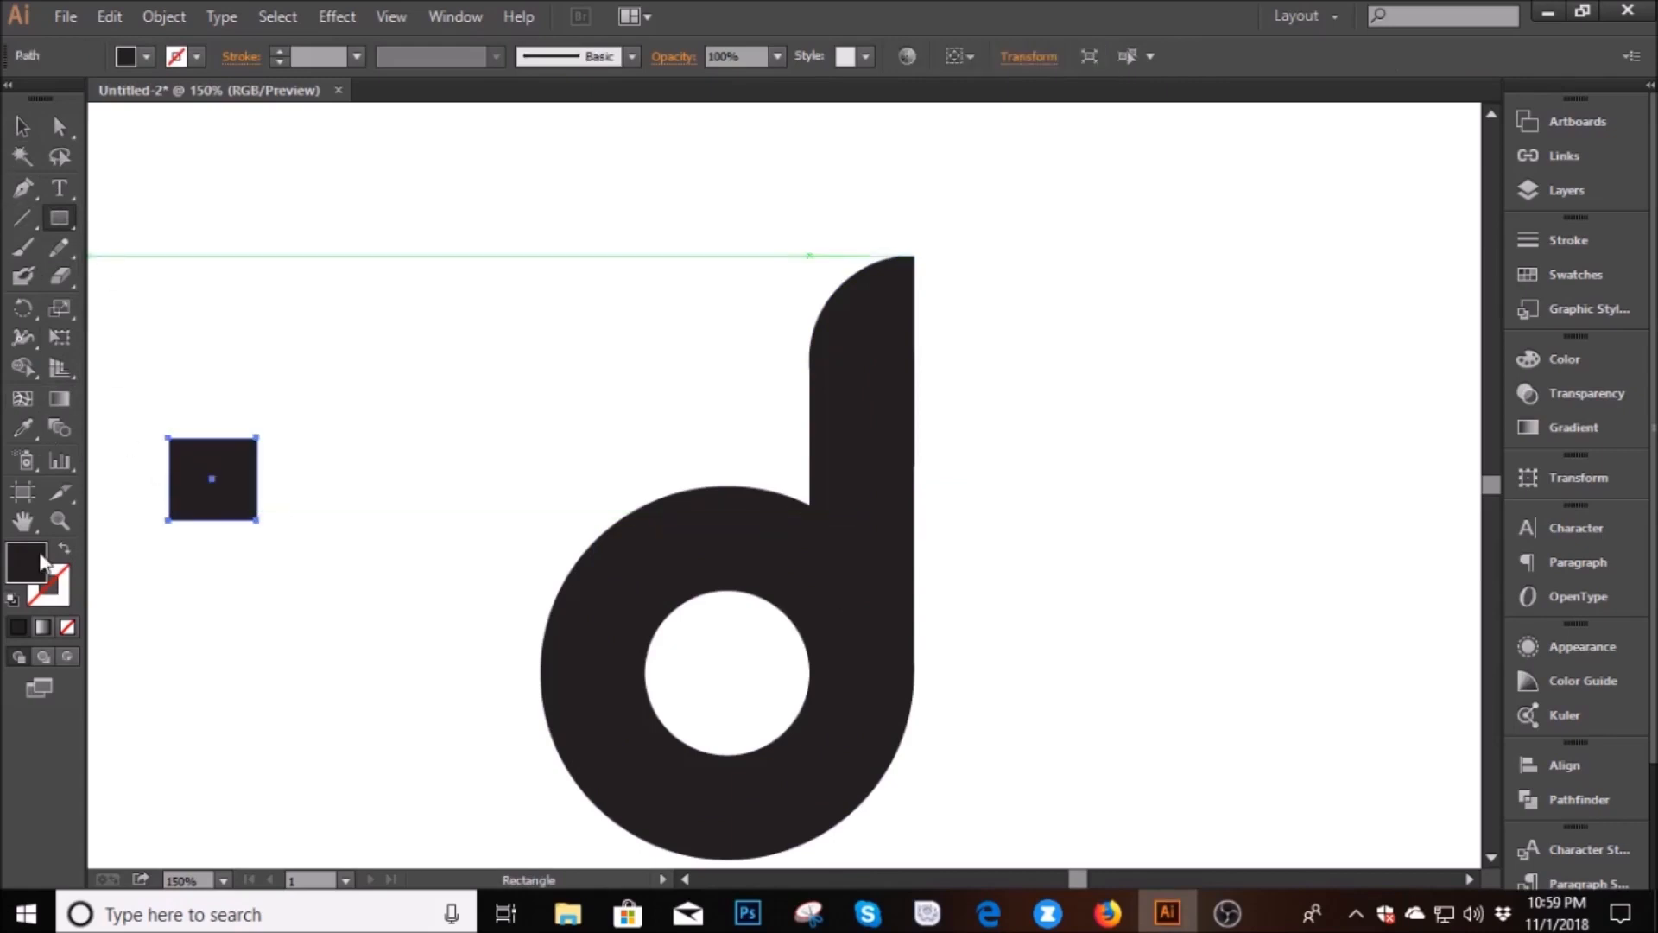
{"action": "left_click", "coordinate": [185, 509]}
{"action": "key", "text": "Escape"}
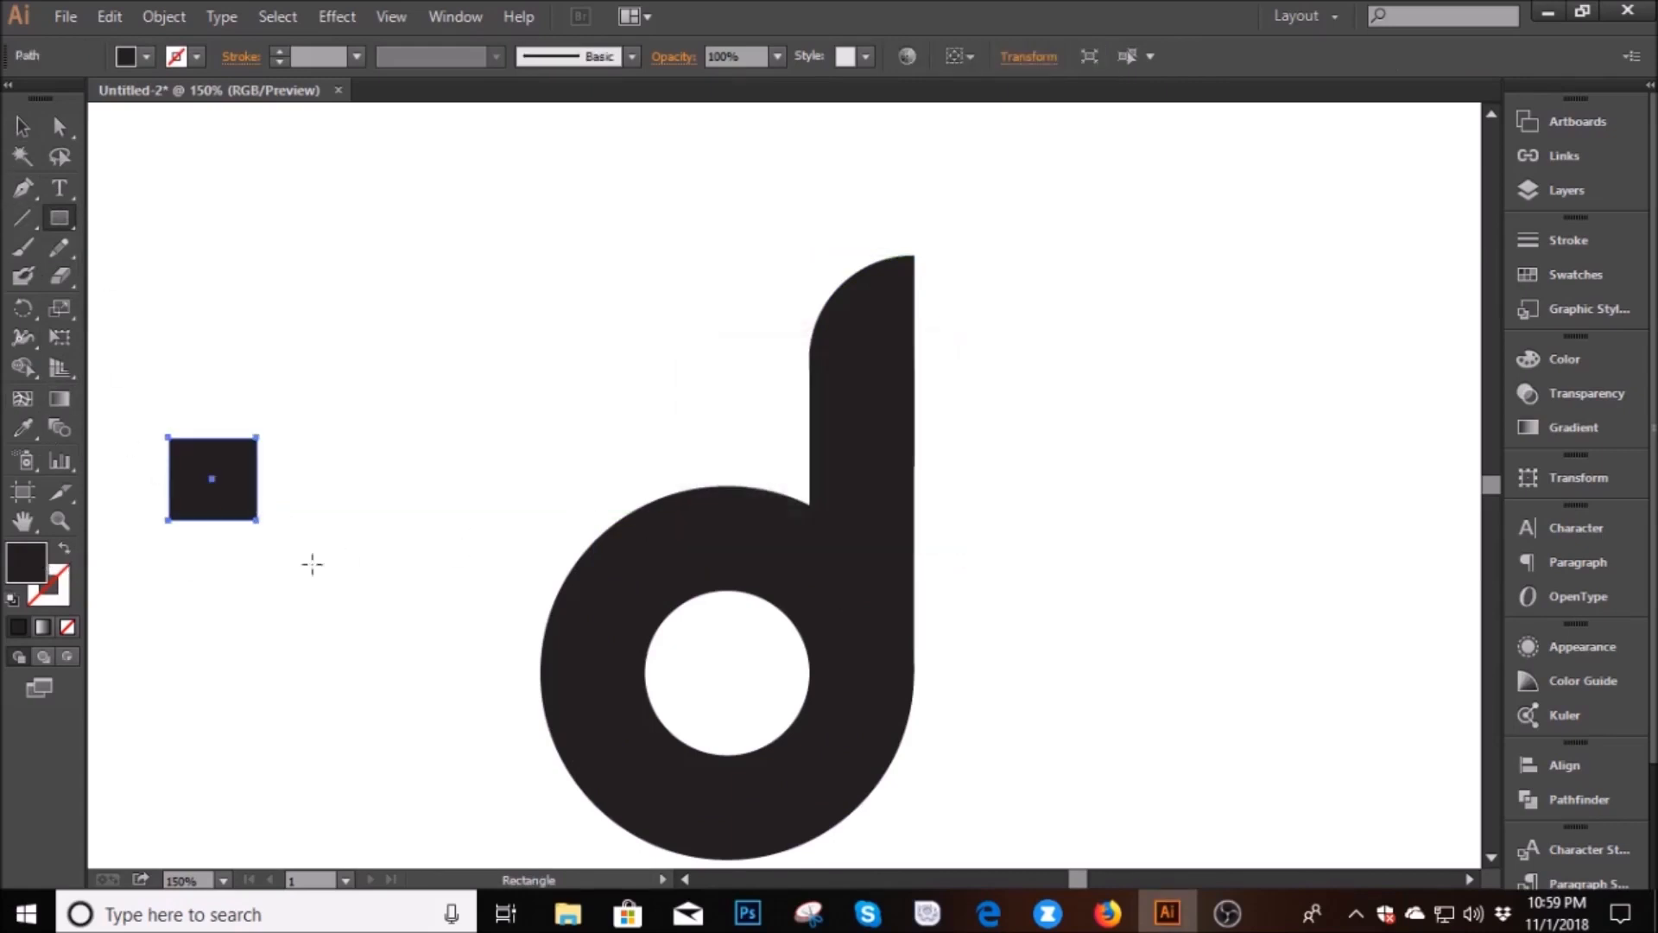
Fill the small square with a bright pinkish red
{"action": "double_click", "coordinate": [29, 562]}
{"action": "left_click", "coordinate": [1254, 518]}
{"action": "left_click_drag", "start_coordinate": [1352, 413], "coordinate": [851, 338]}
{"action": "left_click", "coordinate": [1064, 412]}
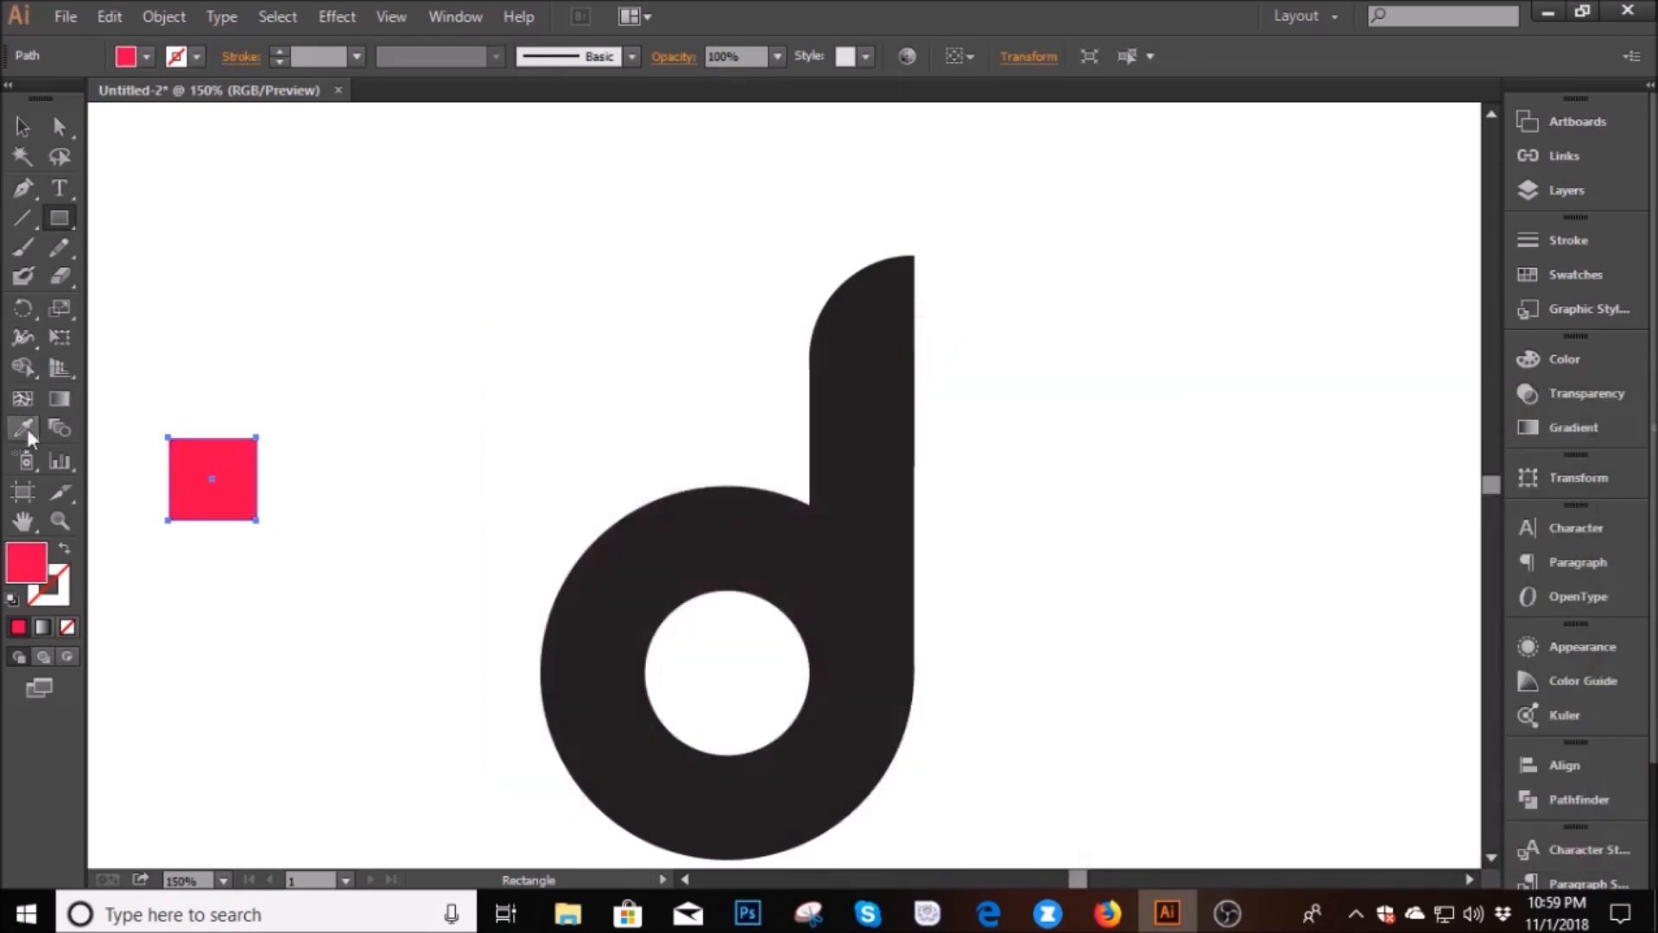
Expand the fill and stroke of the grouped letter d
{"action": "key", "text": "v"}
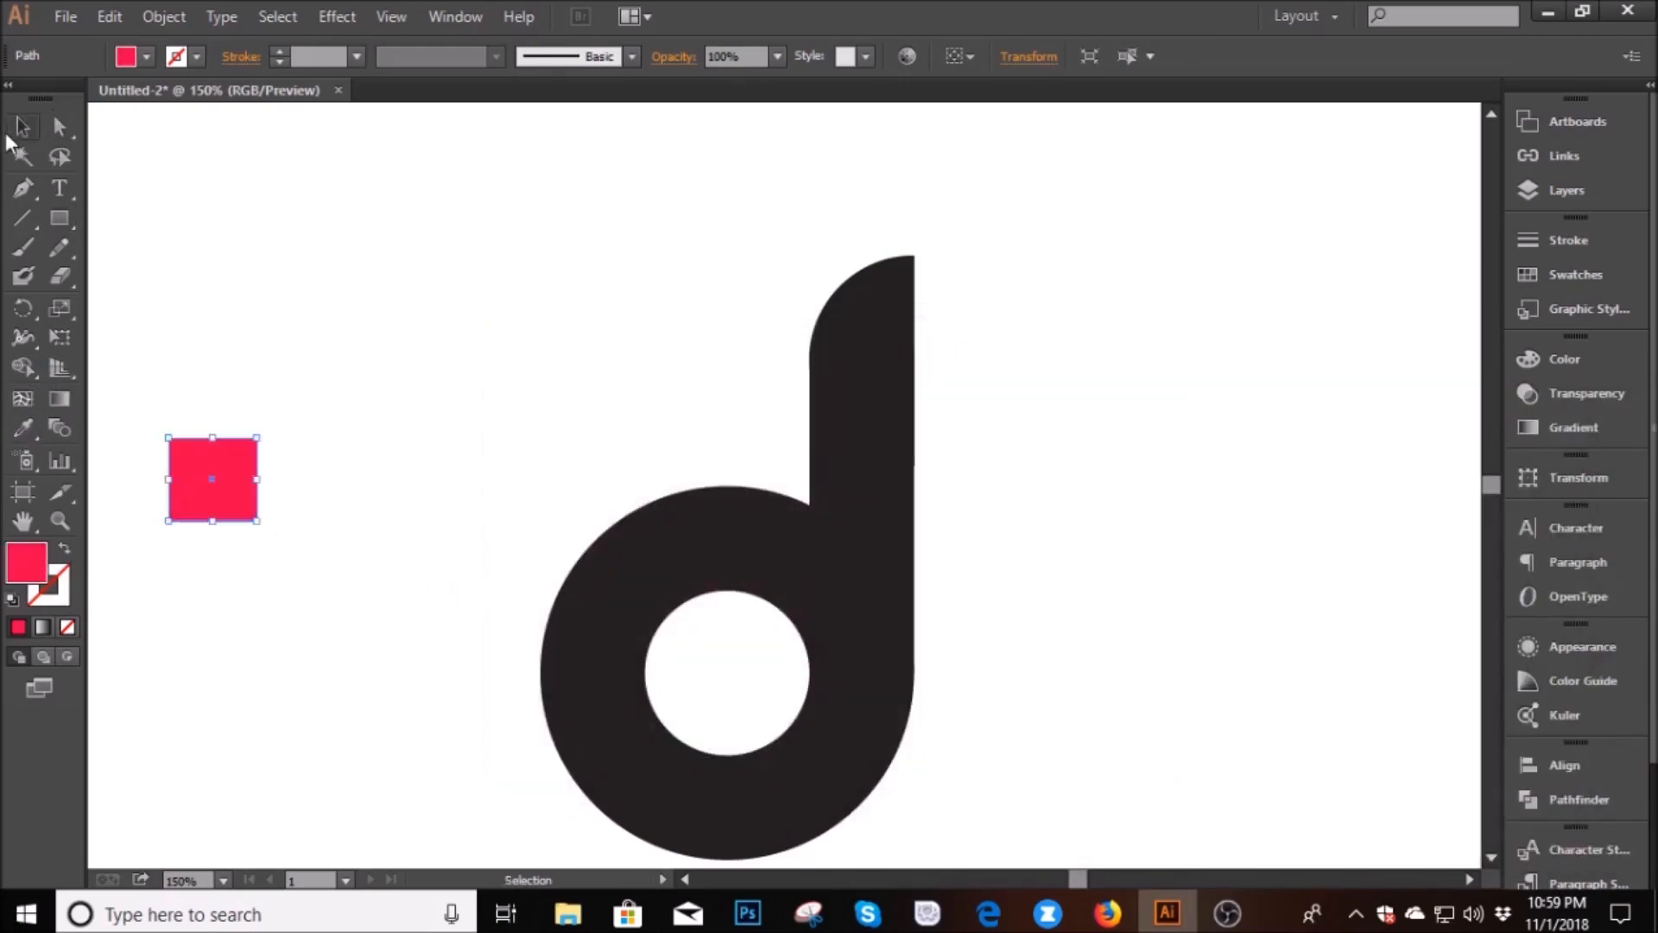
{"action": "left_click", "coordinate": [622, 586]}
{"action": "left_click", "coordinate": [164, 16]}
{"action": "left_click", "coordinate": [258, 278]}
{"action": "left_click", "coordinate": [349, 637]}
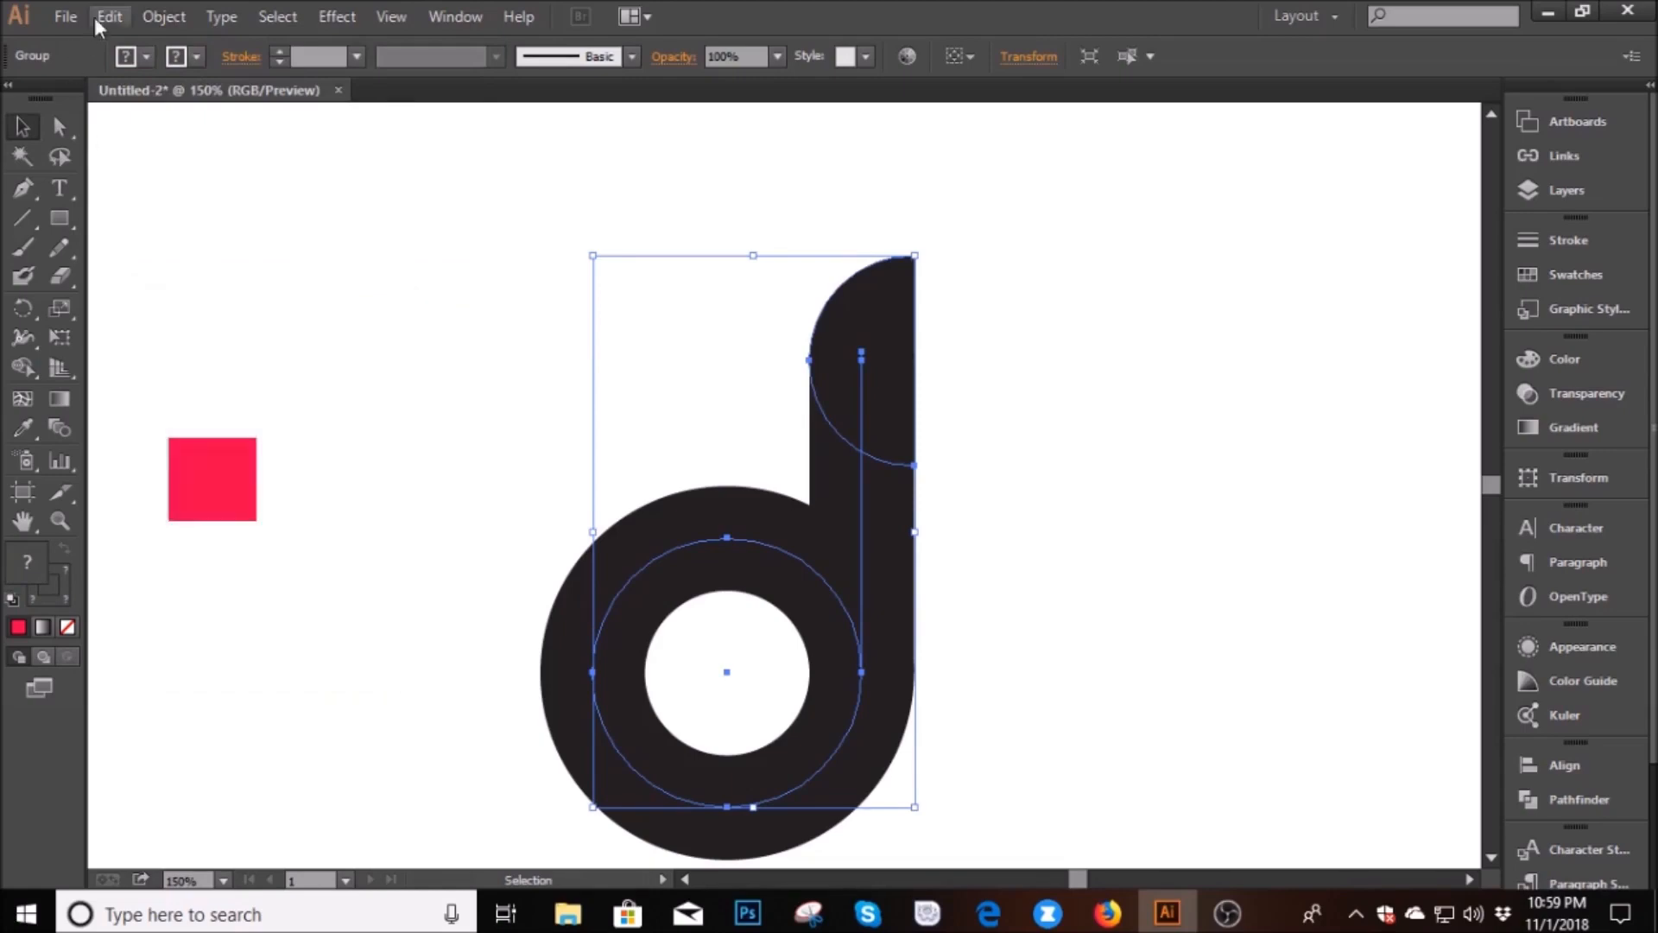
{"action": "left_click", "coordinate": [110, 17]}
{"action": "mouse_move", "coordinate": [164, 16]}
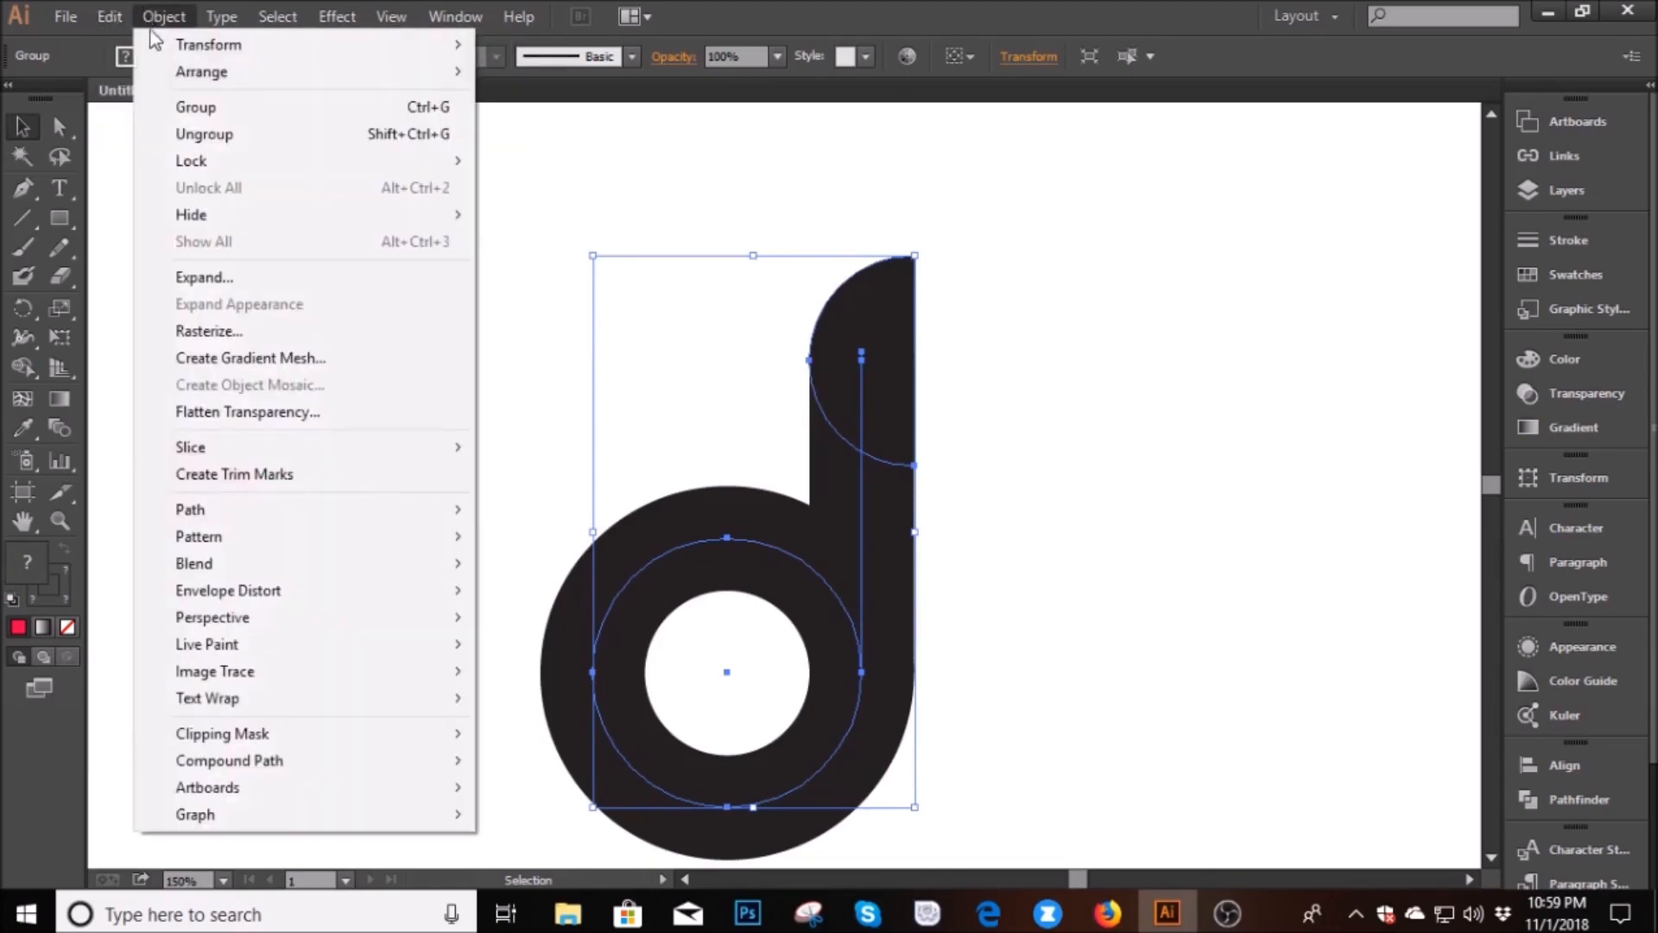
{"action": "left_click", "coordinate": [221, 278]}
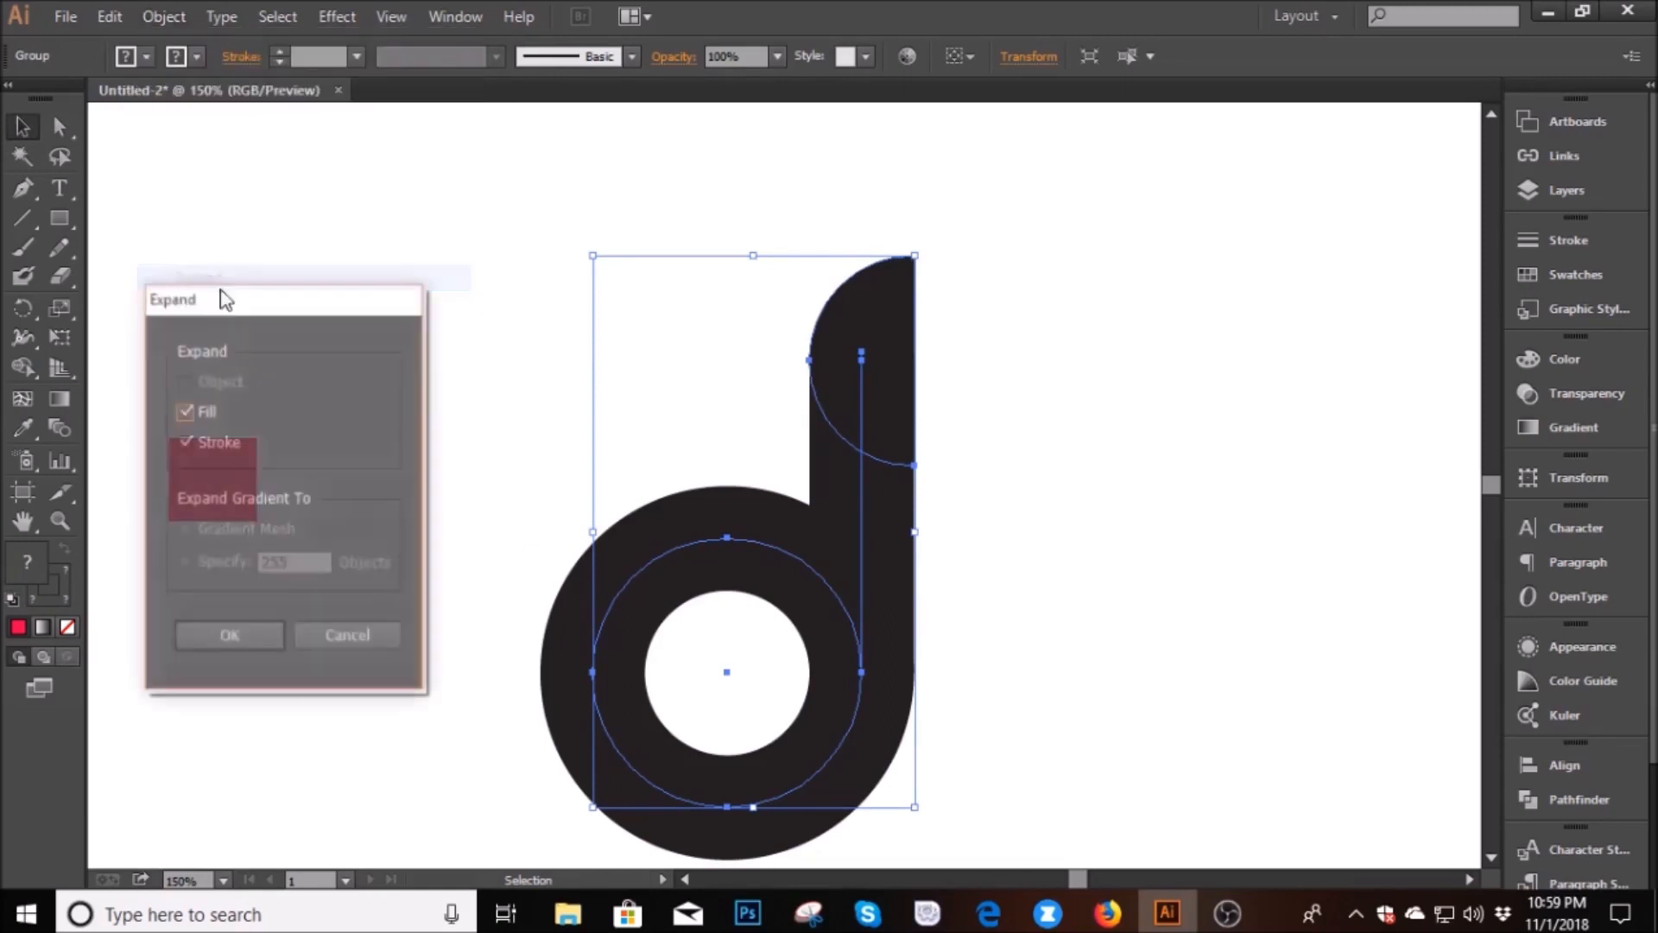
{"action": "left_click", "coordinate": [235, 639]}
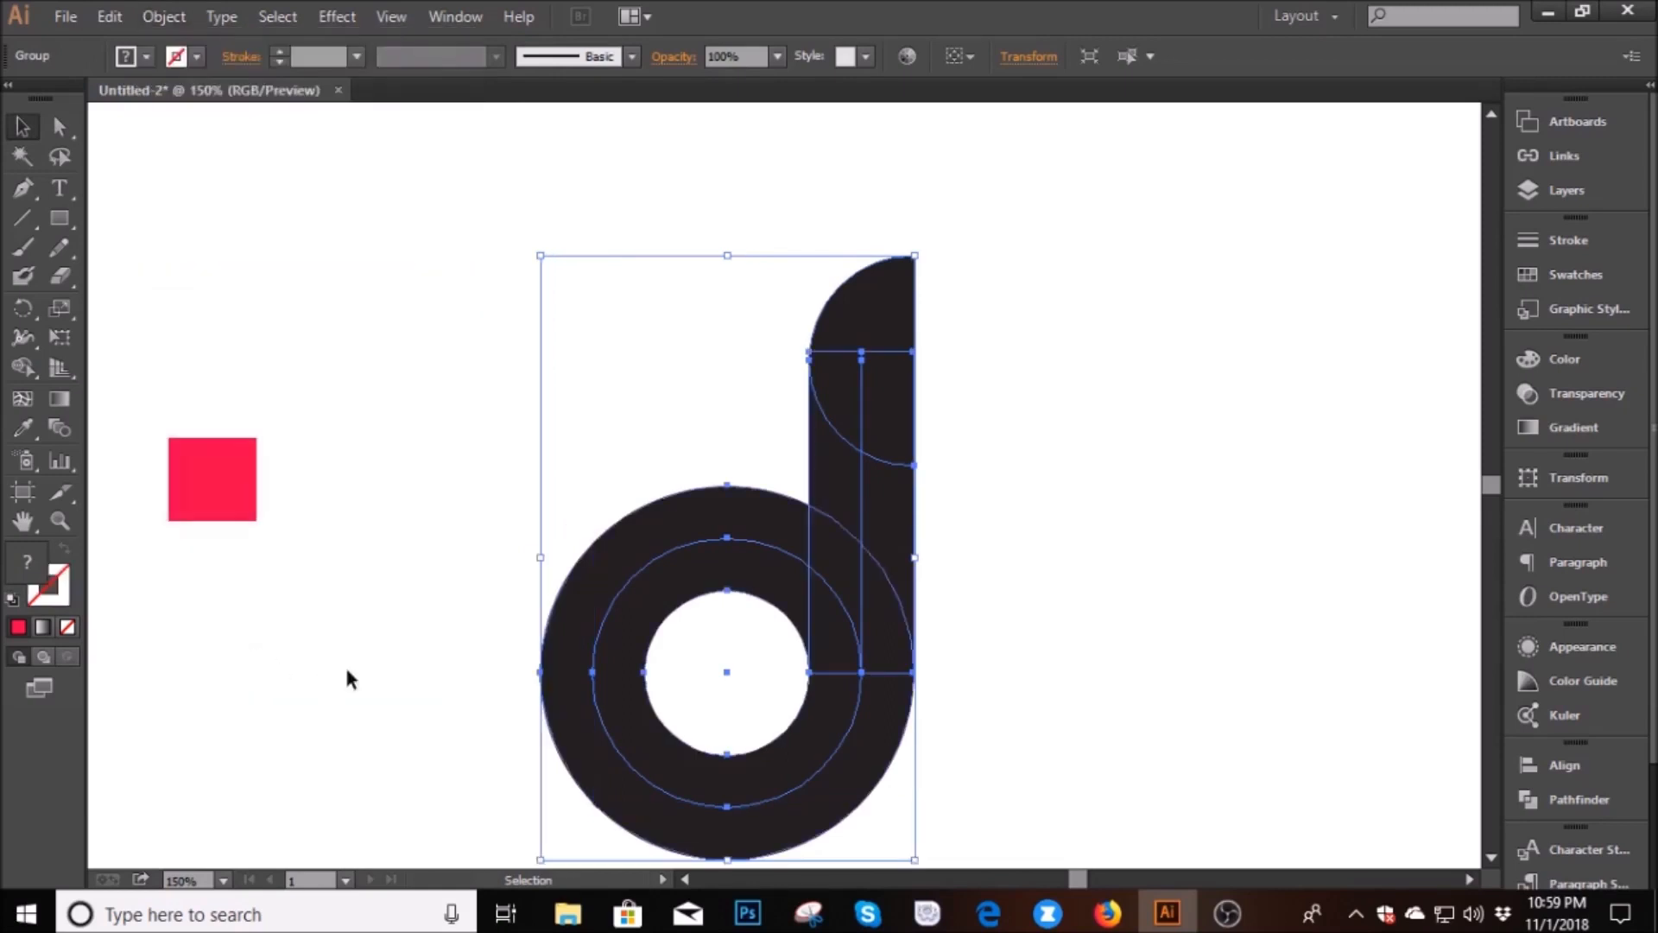
Apply the small square's pinkish red to the whole expanded letter with the Eyedropper
{"action": "left_click", "coordinate": [221, 490]}
{"action": "left_click", "coordinate": [668, 554]}
{"action": "left_click", "coordinate": [228, 484]}
{"action": "left_click", "coordinate": [604, 577]}
{"action": "left_click", "coordinate": [26, 428]}
{"action": "left_click", "coordinate": [204, 496]}
{"action": "left_click", "coordinate": [210, 488]}
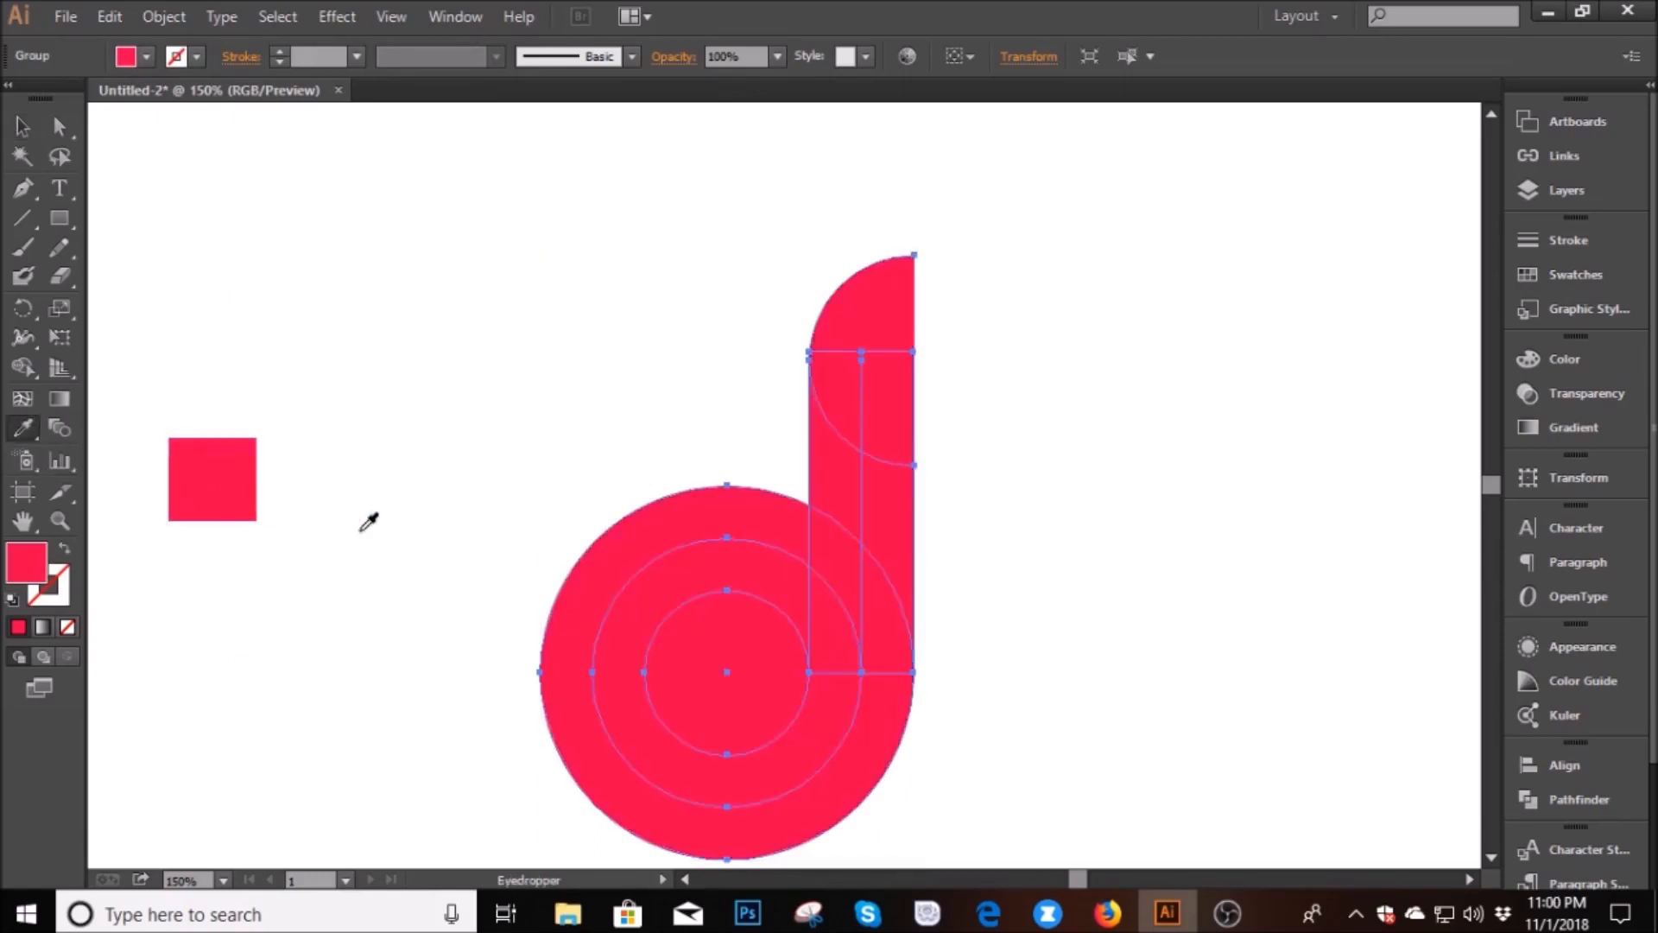
Draw a small circle with the Ellipse tool in the empty area between the colour-sample square and the letter
{"action": "key", "text": "v"}
{"action": "left_click", "coordinate": [416, 459]}
{"action": "scroll", "coordinate": [407, 468], "scroll_direction": "down", "scroll_amount": 3}
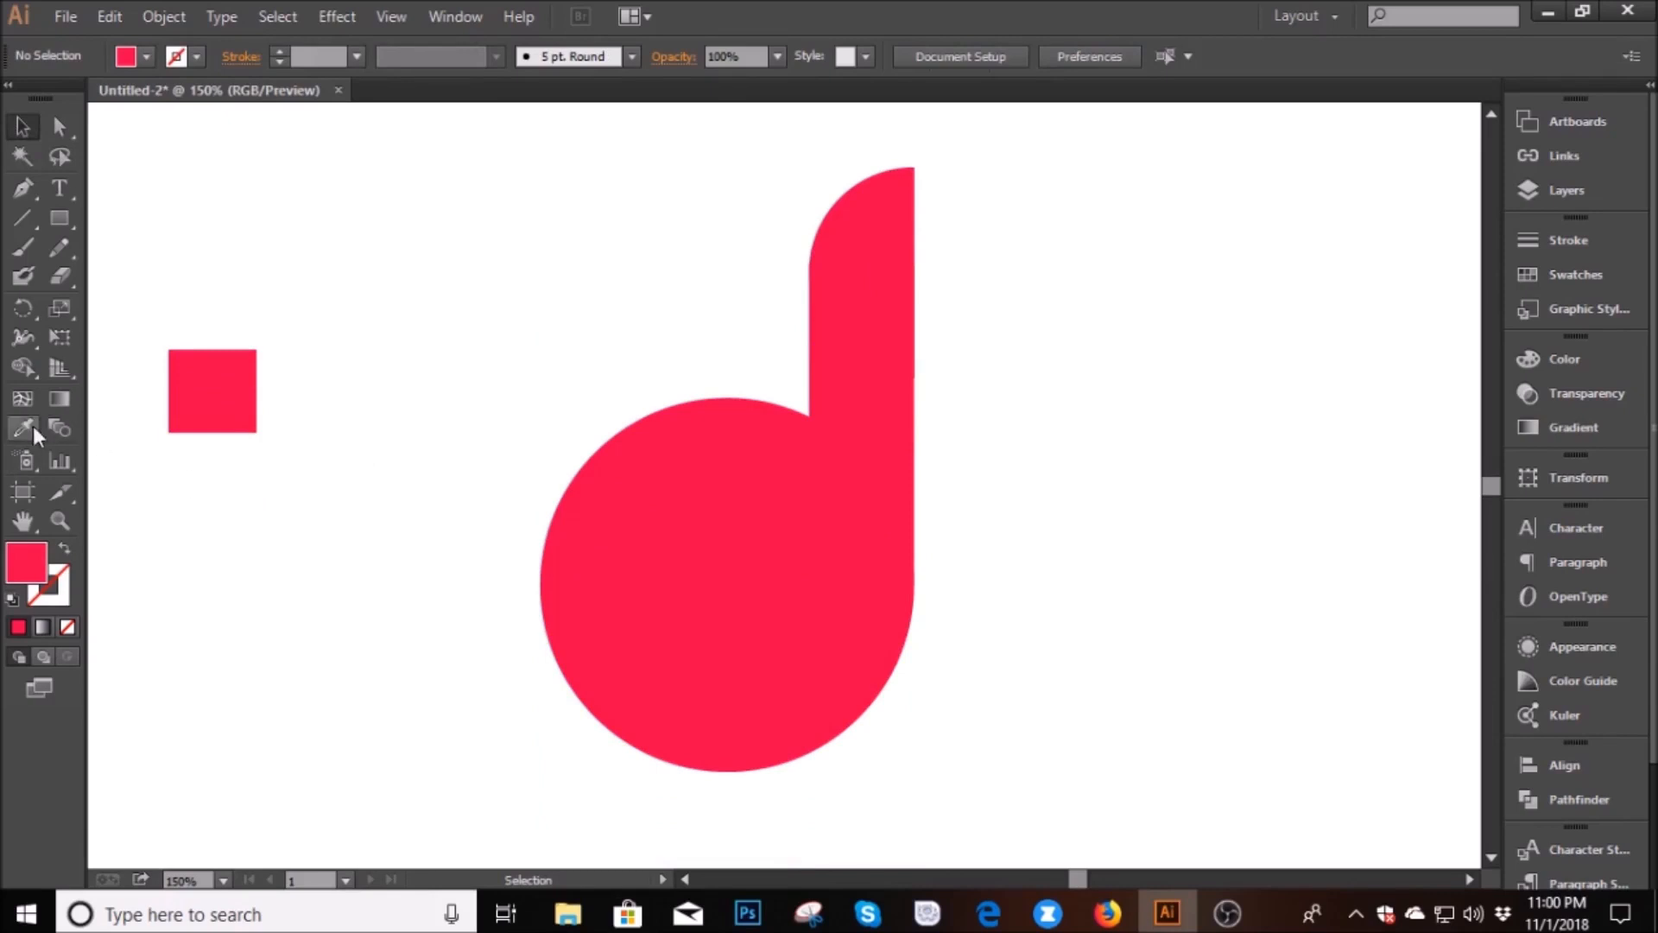
{"action": "left_click_drag", "start_coordinate": [58, 219], "coordinate": [140, 274]}
{"action": "left_click_drag", "start_coordinate": [425, 427], "coordinate": [437, 478]}
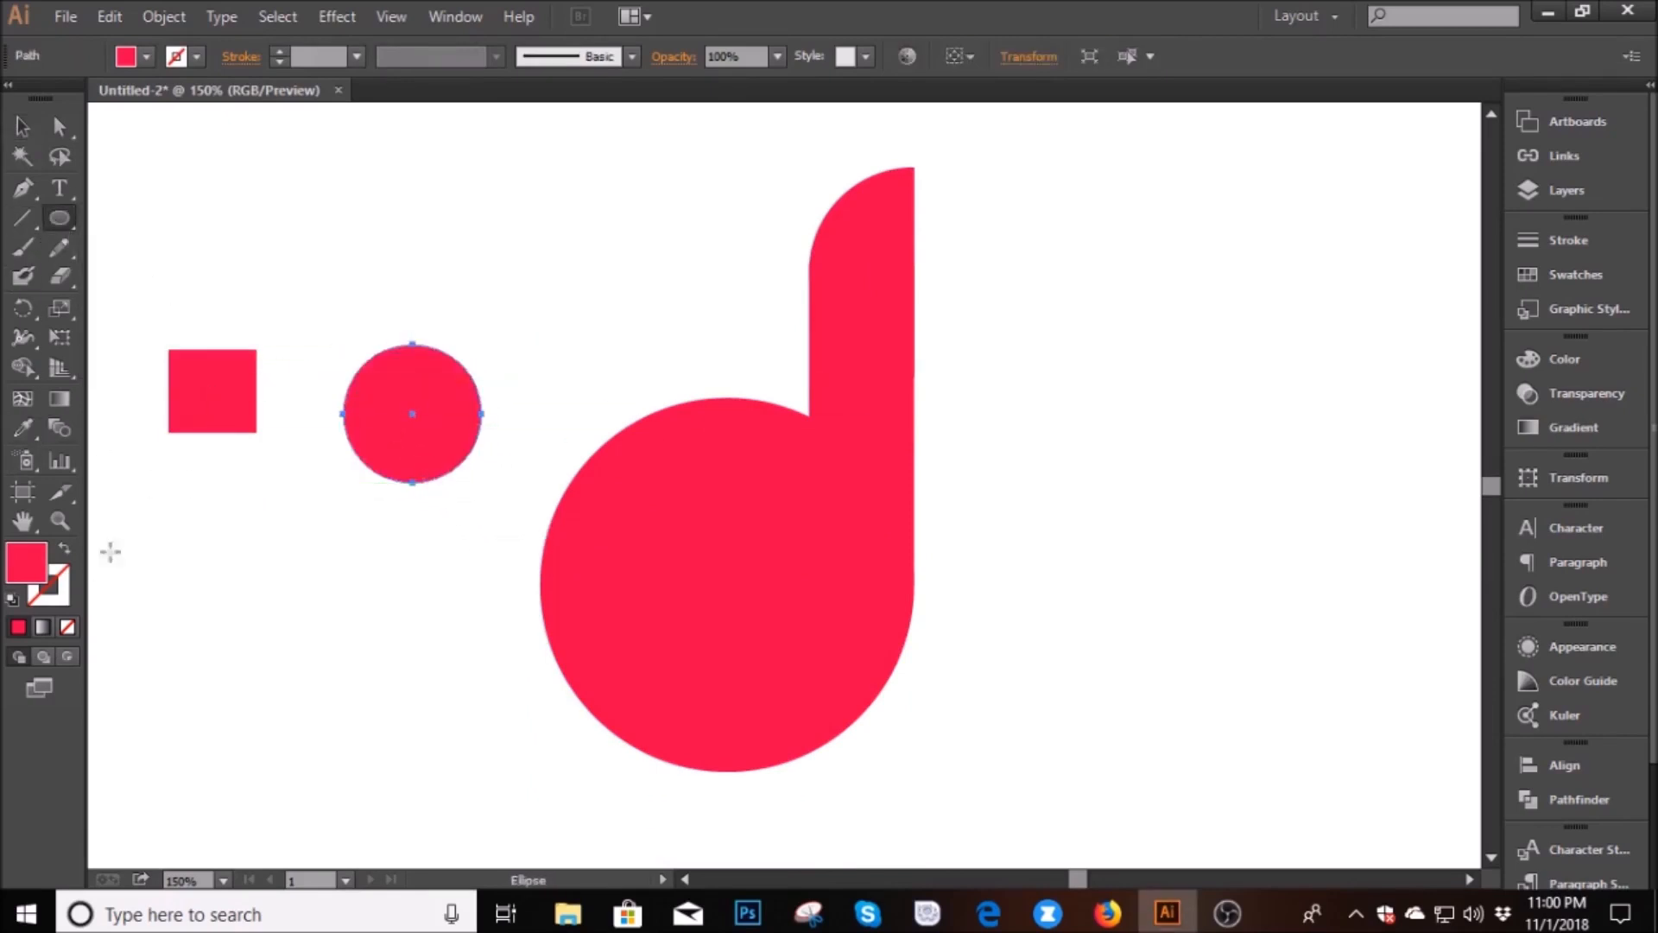
Fill the small circle with white and place it at the centre of the letter's round bowl
{"action": "left_click", "coordinate": [146, 57]}
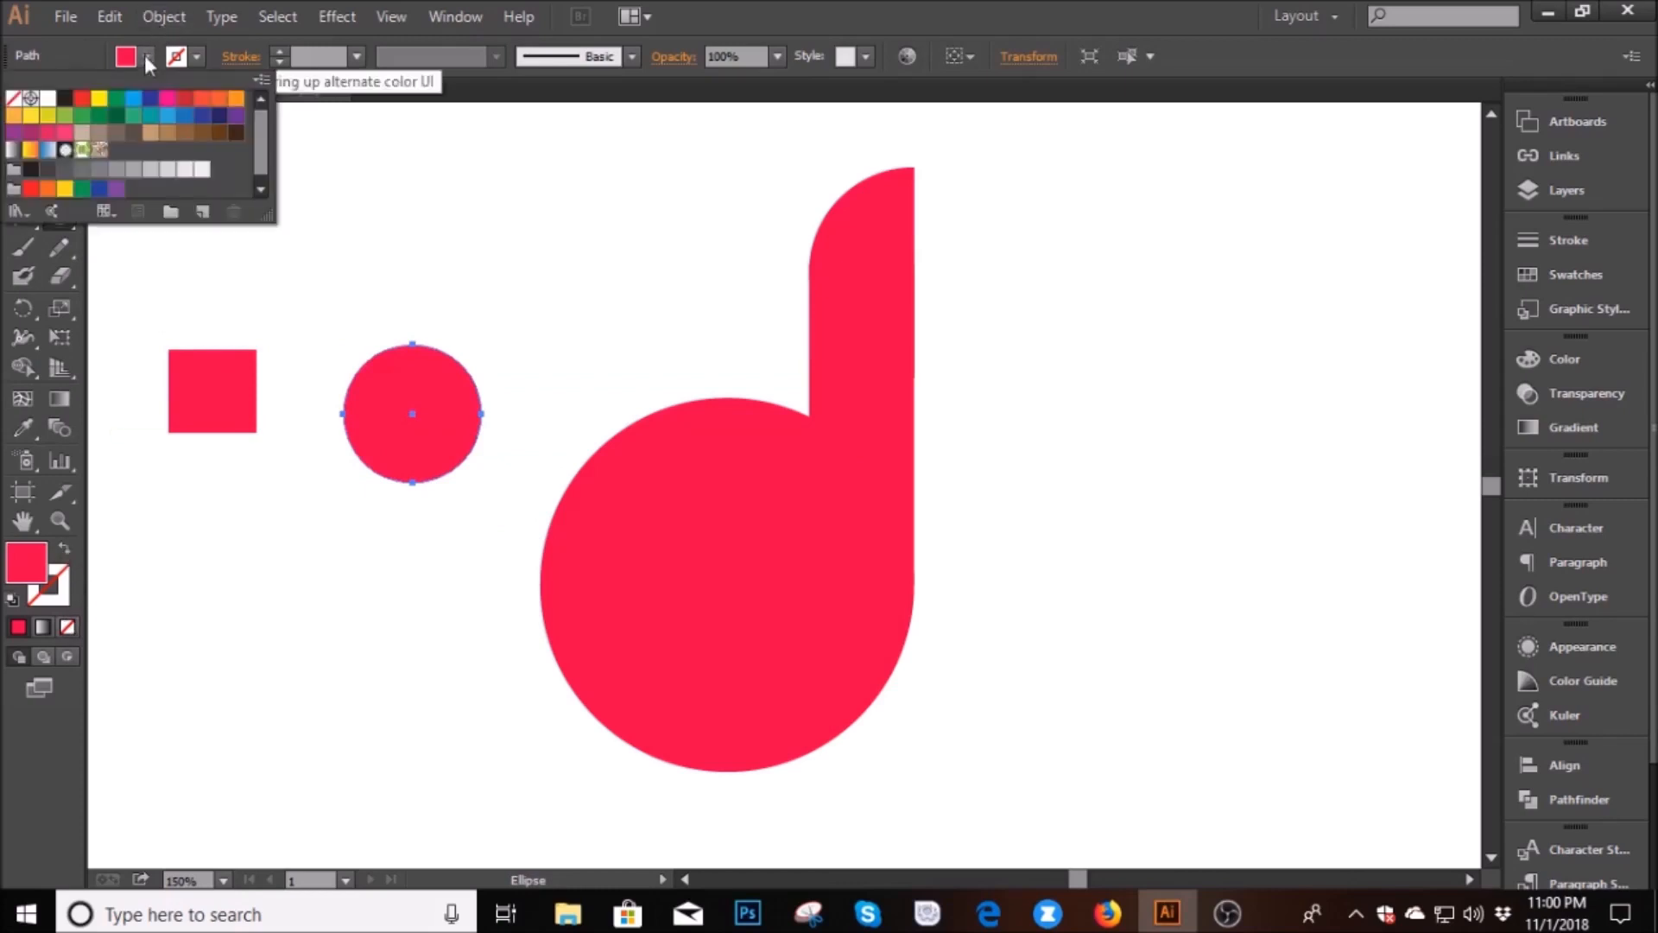
{"action": "left_click", "coordinate": [47, 98]}
{"action": "key", "text": "Escape"}
{"action": "key", "text": "v"}
{"action": "left_click_drag", "start_coordinate": [441, 409], "coordinate": [748, 576]}
{"action": "left_click", "coordinate": [1061, 610]}
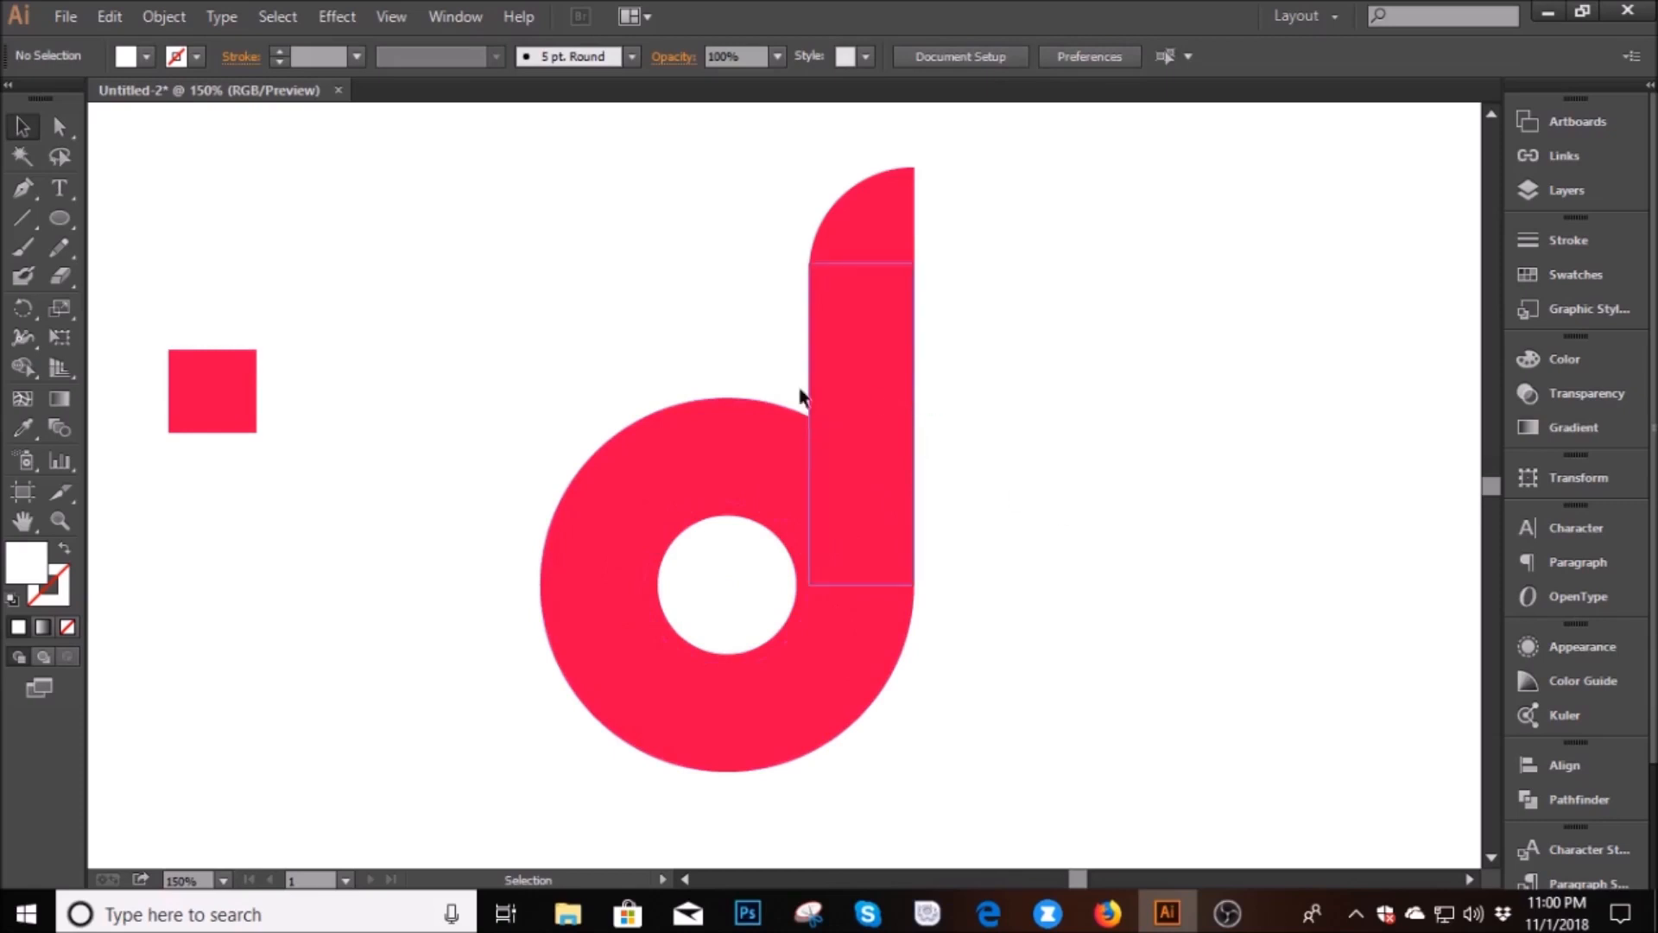
Start a linear gradient fill and set its starting colour stop to black
{"action": "left_click", "coordinate": [1564, 272]}
{"action": "left_click", "coordinate": [1564, 271]}
{"action": "left_click", "coordinate": [1546, 428]}
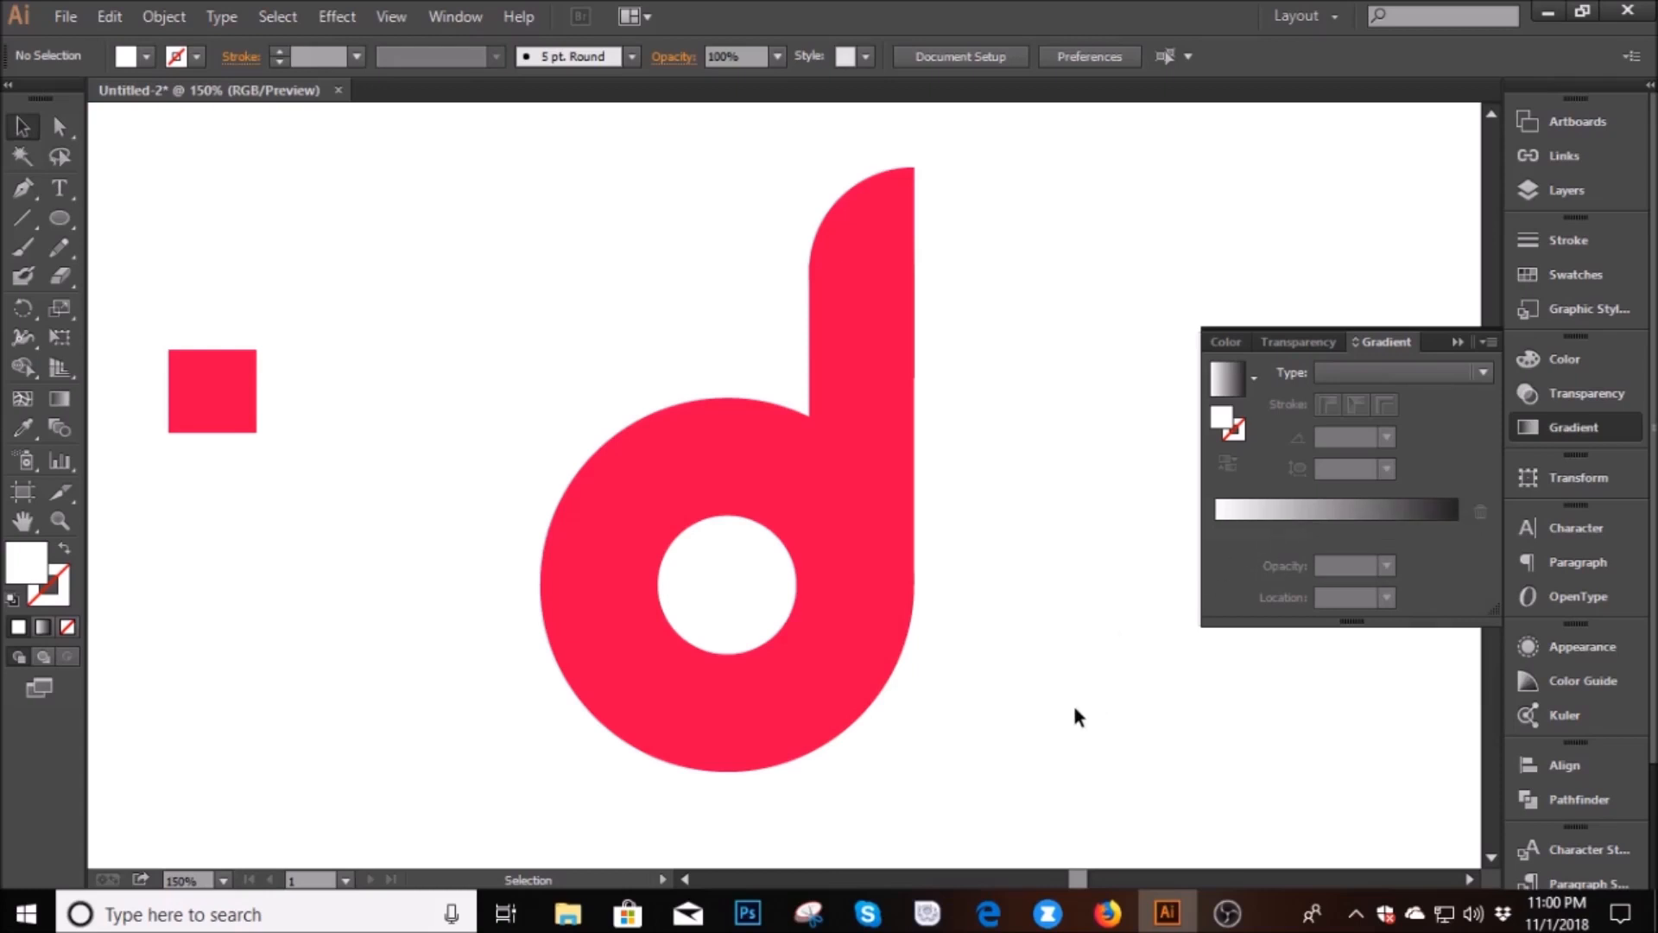
{"action": "left_click", "coordinate": [1261, 510]}
{"action": "double_click", "coordinate": [1218, 532]}
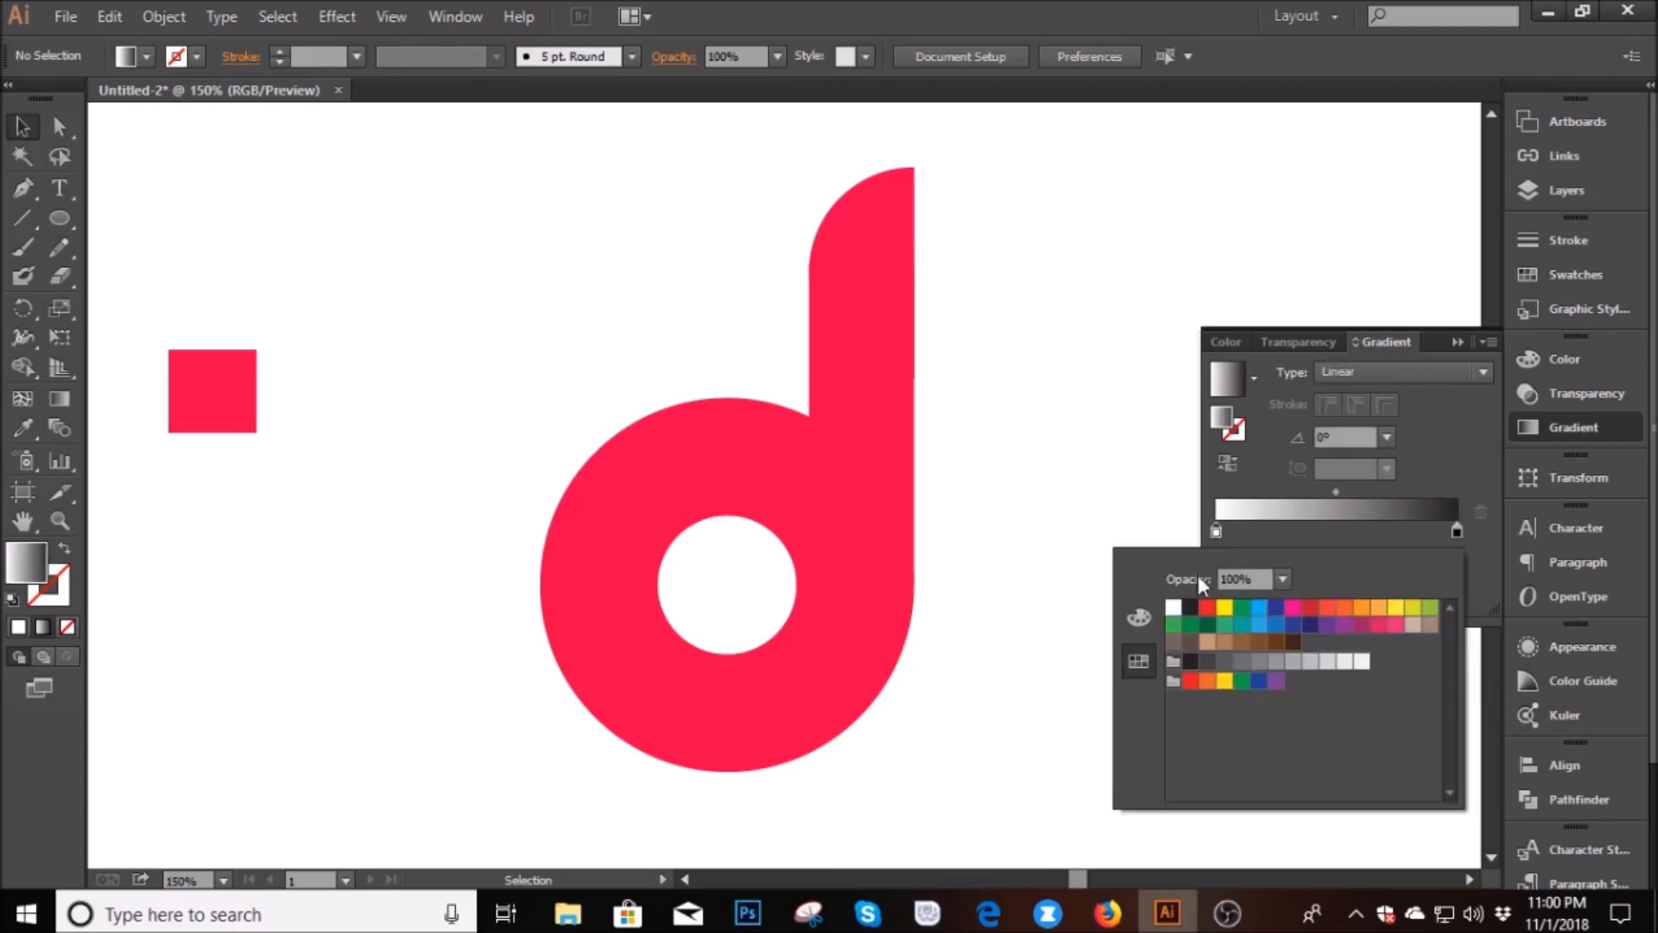
{"action": "left_click", "coordinate": [1196, 609]}
Set the linear gradient's end colour stop to red
{"action": "left_click", "coordinate": [1457, 532]}
{"action": "double_click", "coordinate": [1459, 534]}
{"action": "left_click", "coordinate": [1293, 607]}
{"action": "left_click", "coordinate": [1428, 465]}
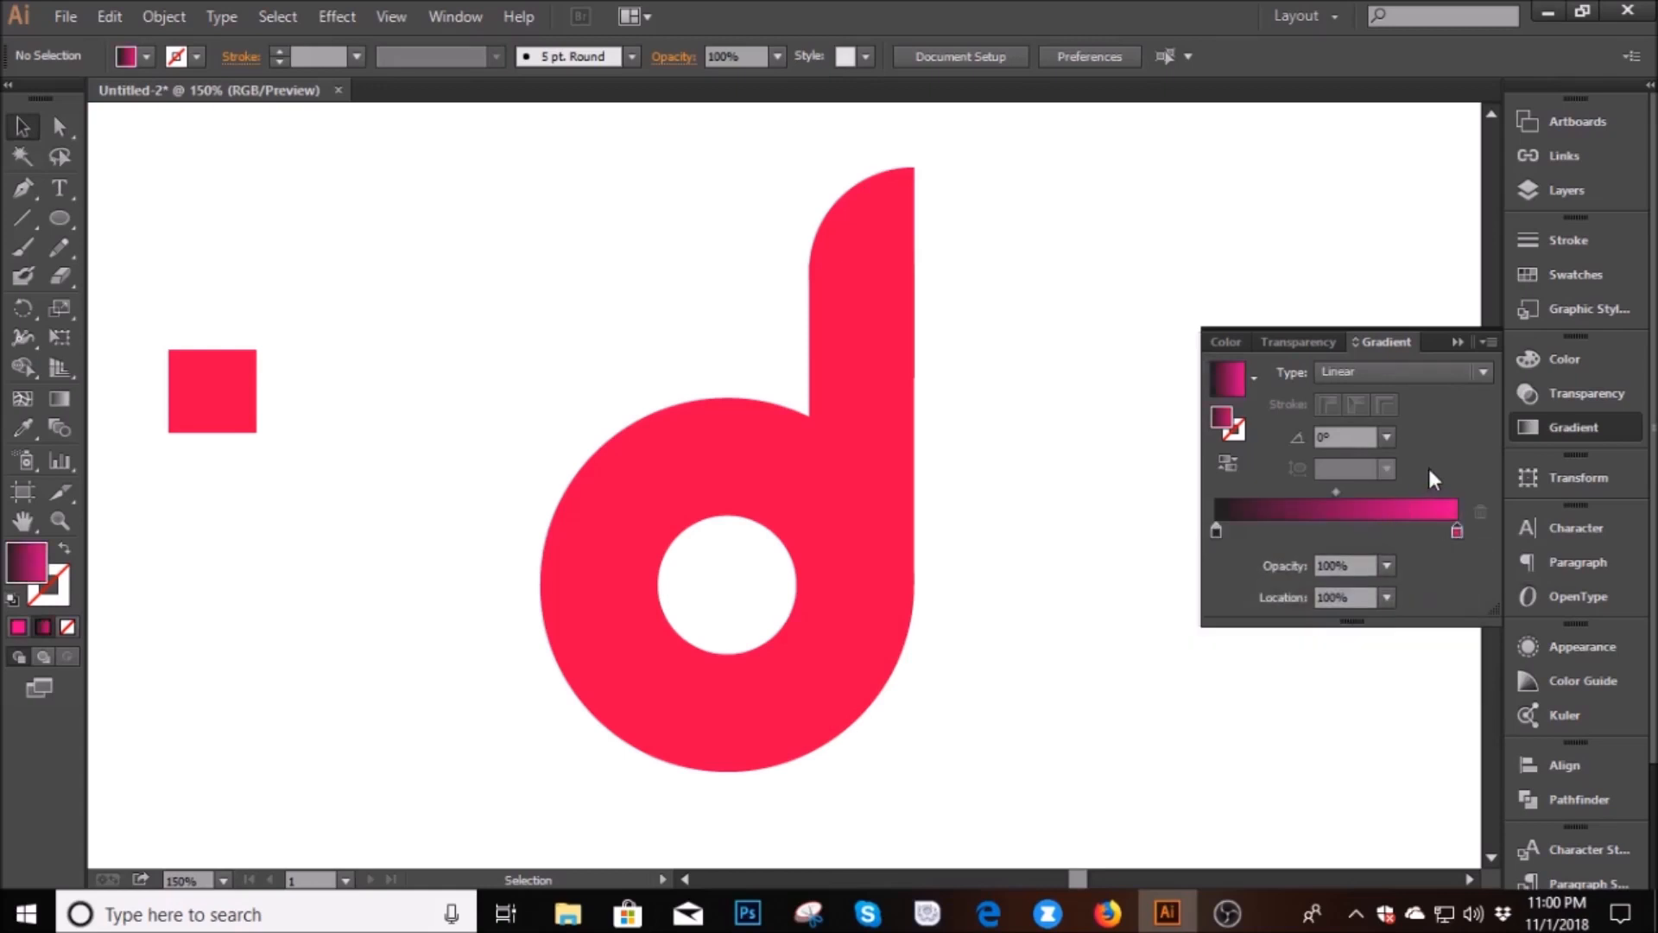
{"action": "double_click", "coordinate": [1457, 531]}
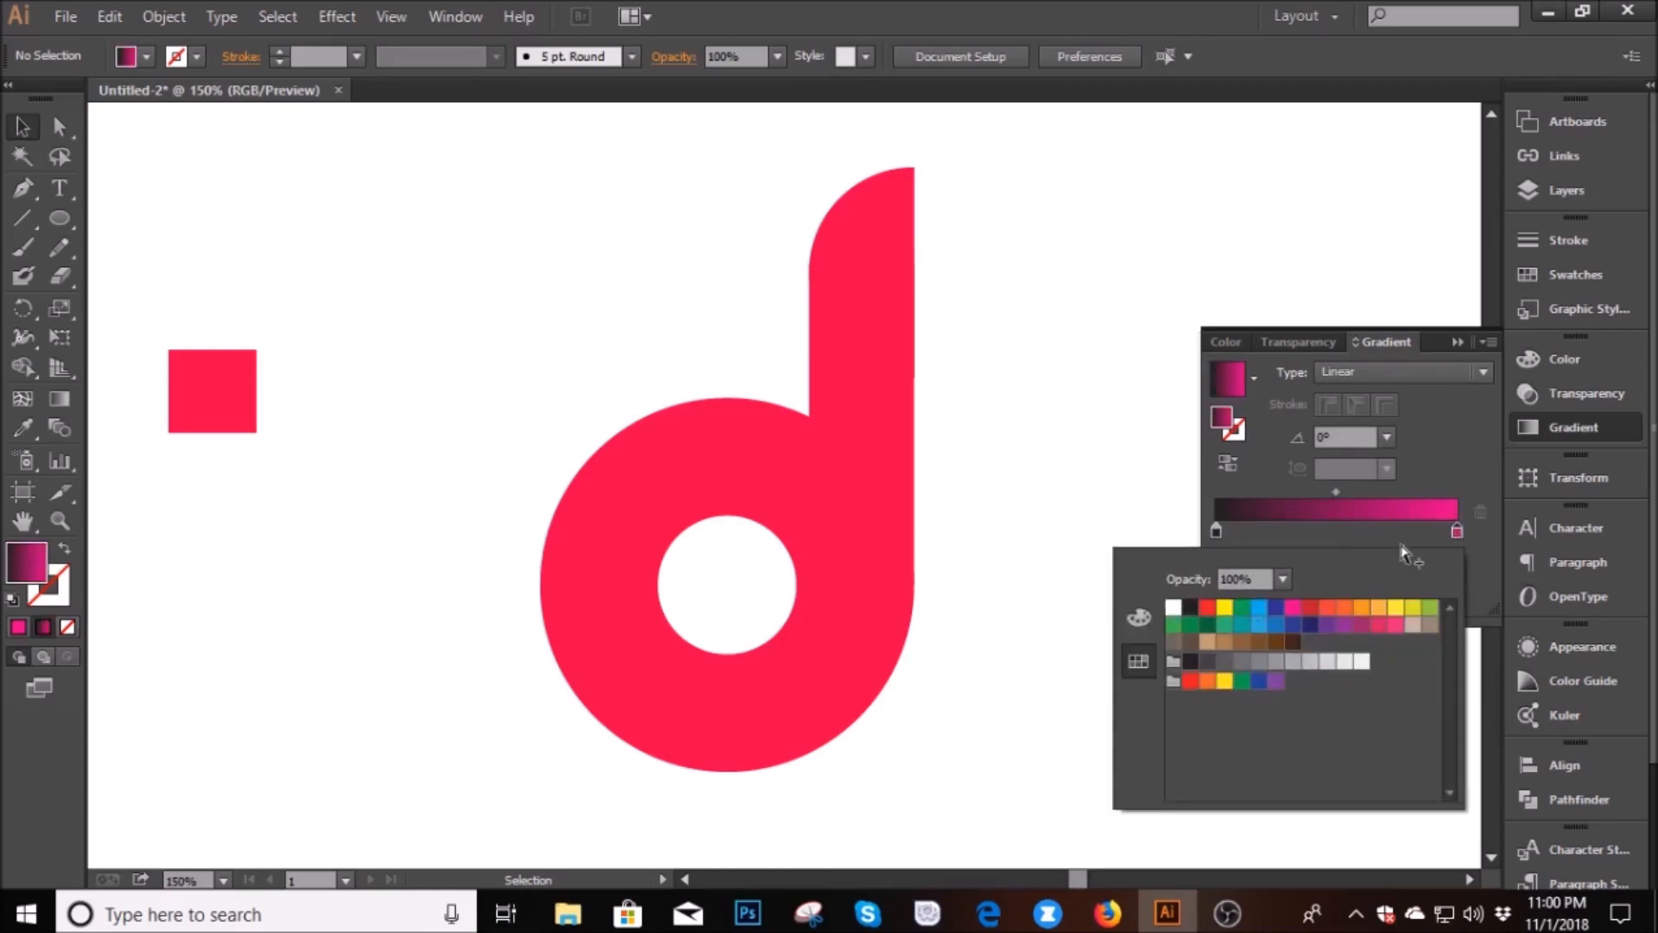
{"action": "left_click", "coordinate": [1207, 607]}
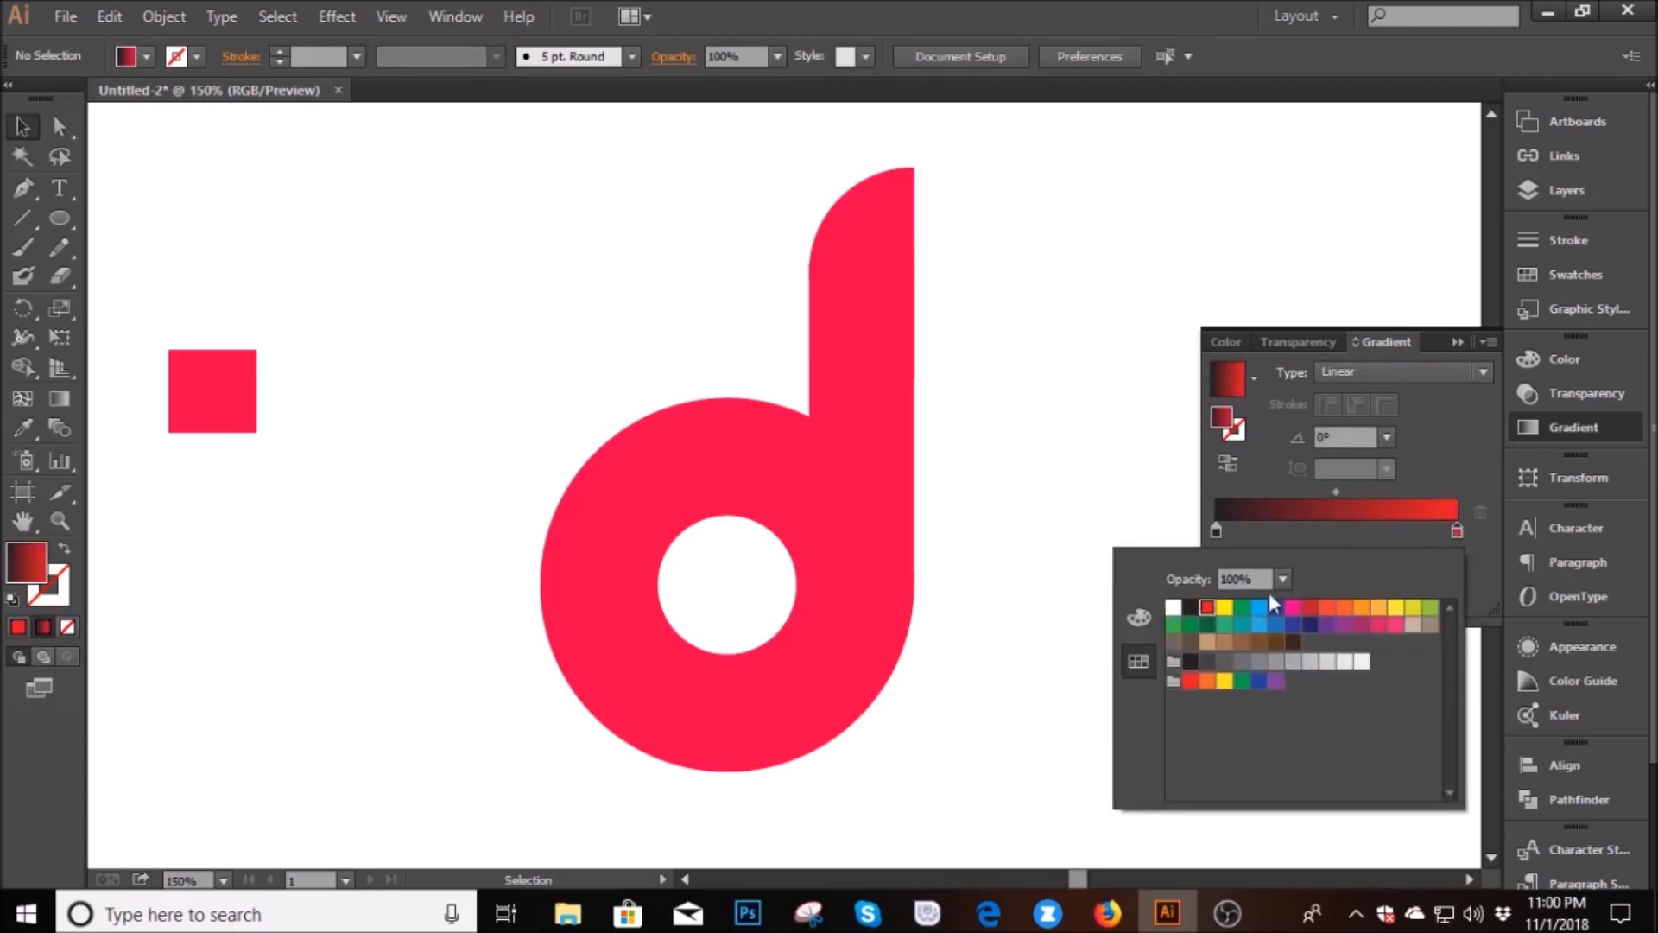
{"action": "left_click", "coordinate": [1439, 455]}
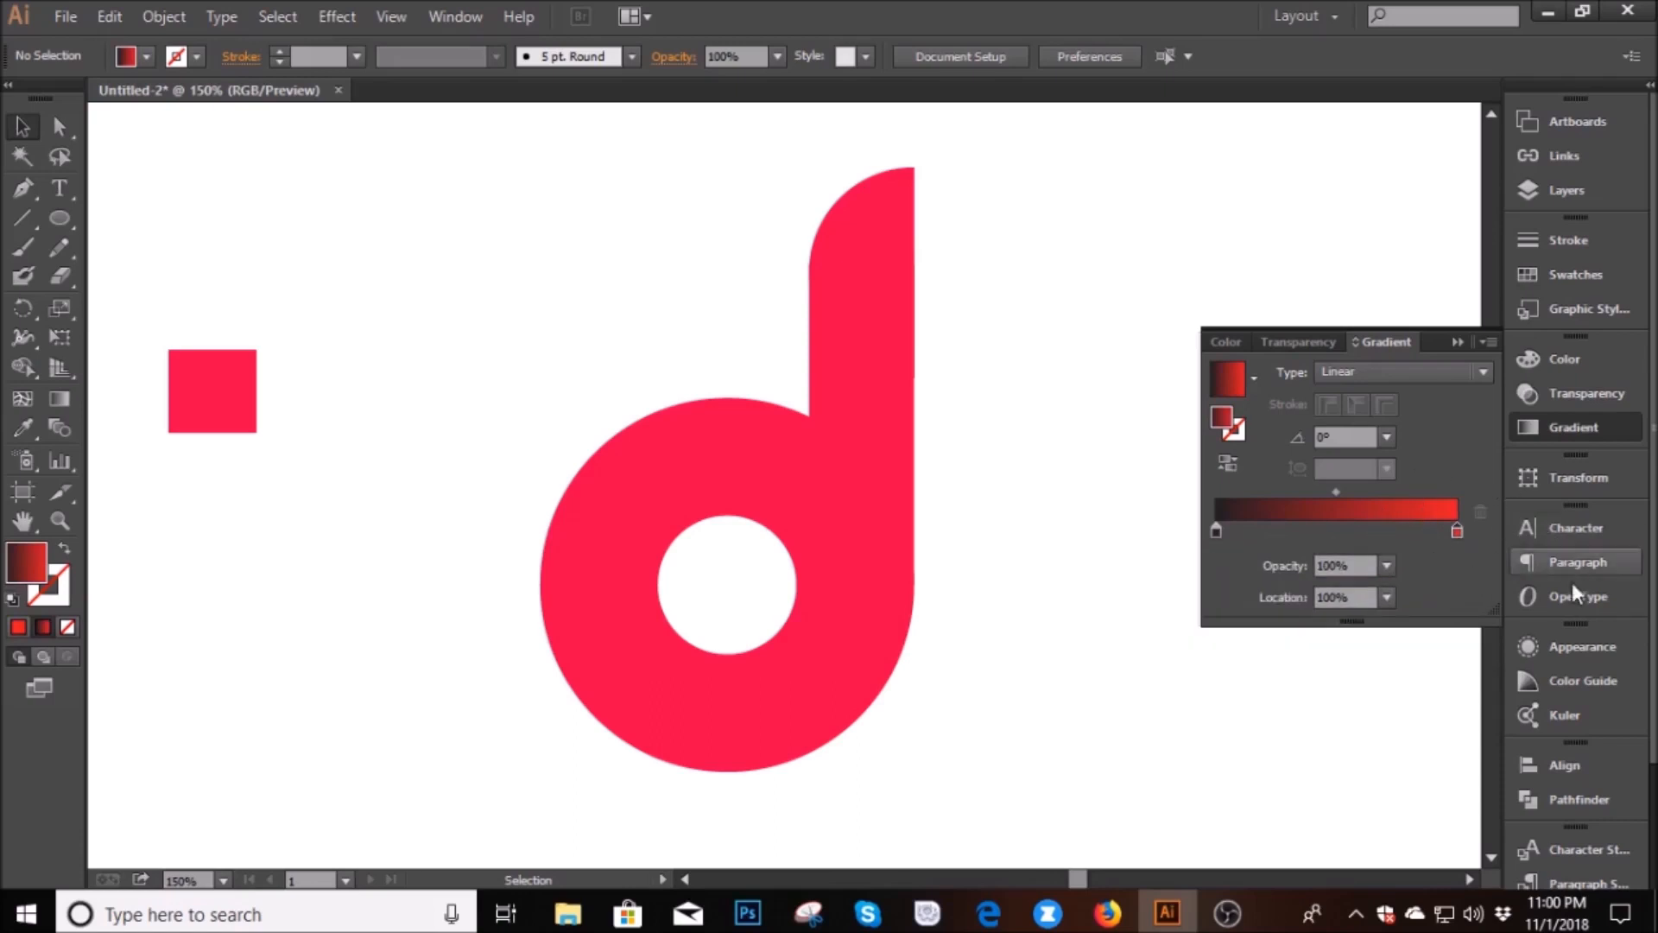
Save the black-to-red gradient as a swatch named New Gradient Swatch
{"action": "left_click", "coordinate": [1559, 682]}
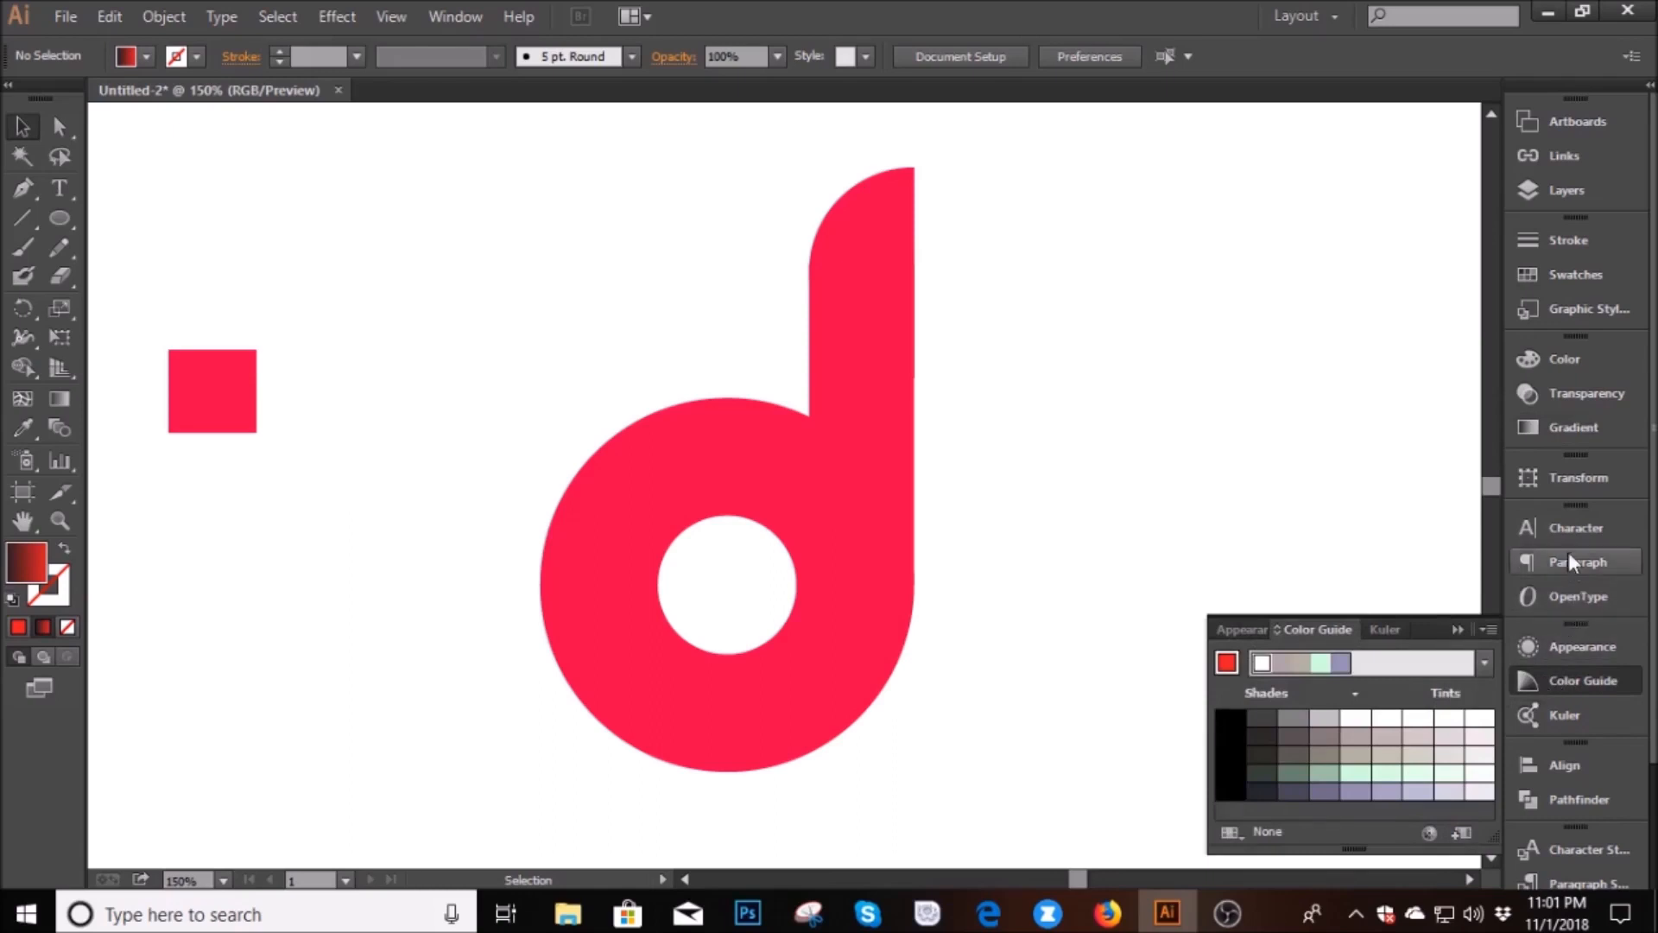
{"action": "left_click", "coordinate": [1545, 274]}
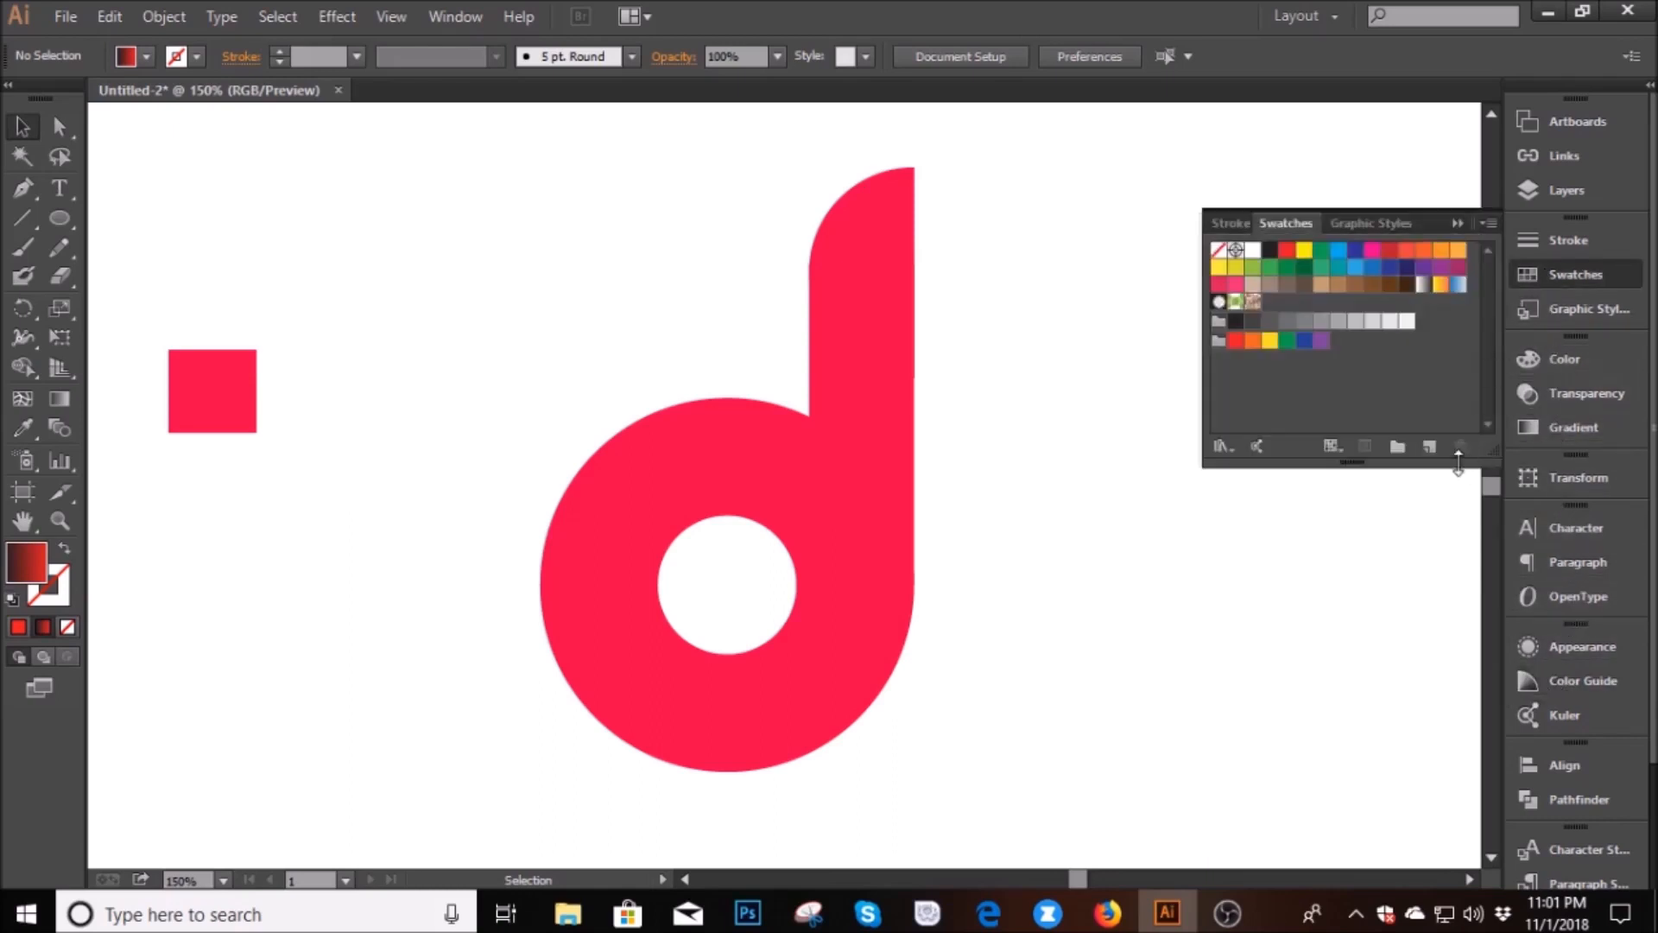
{"action": "left_click", "coordinate": [1430, 448]}
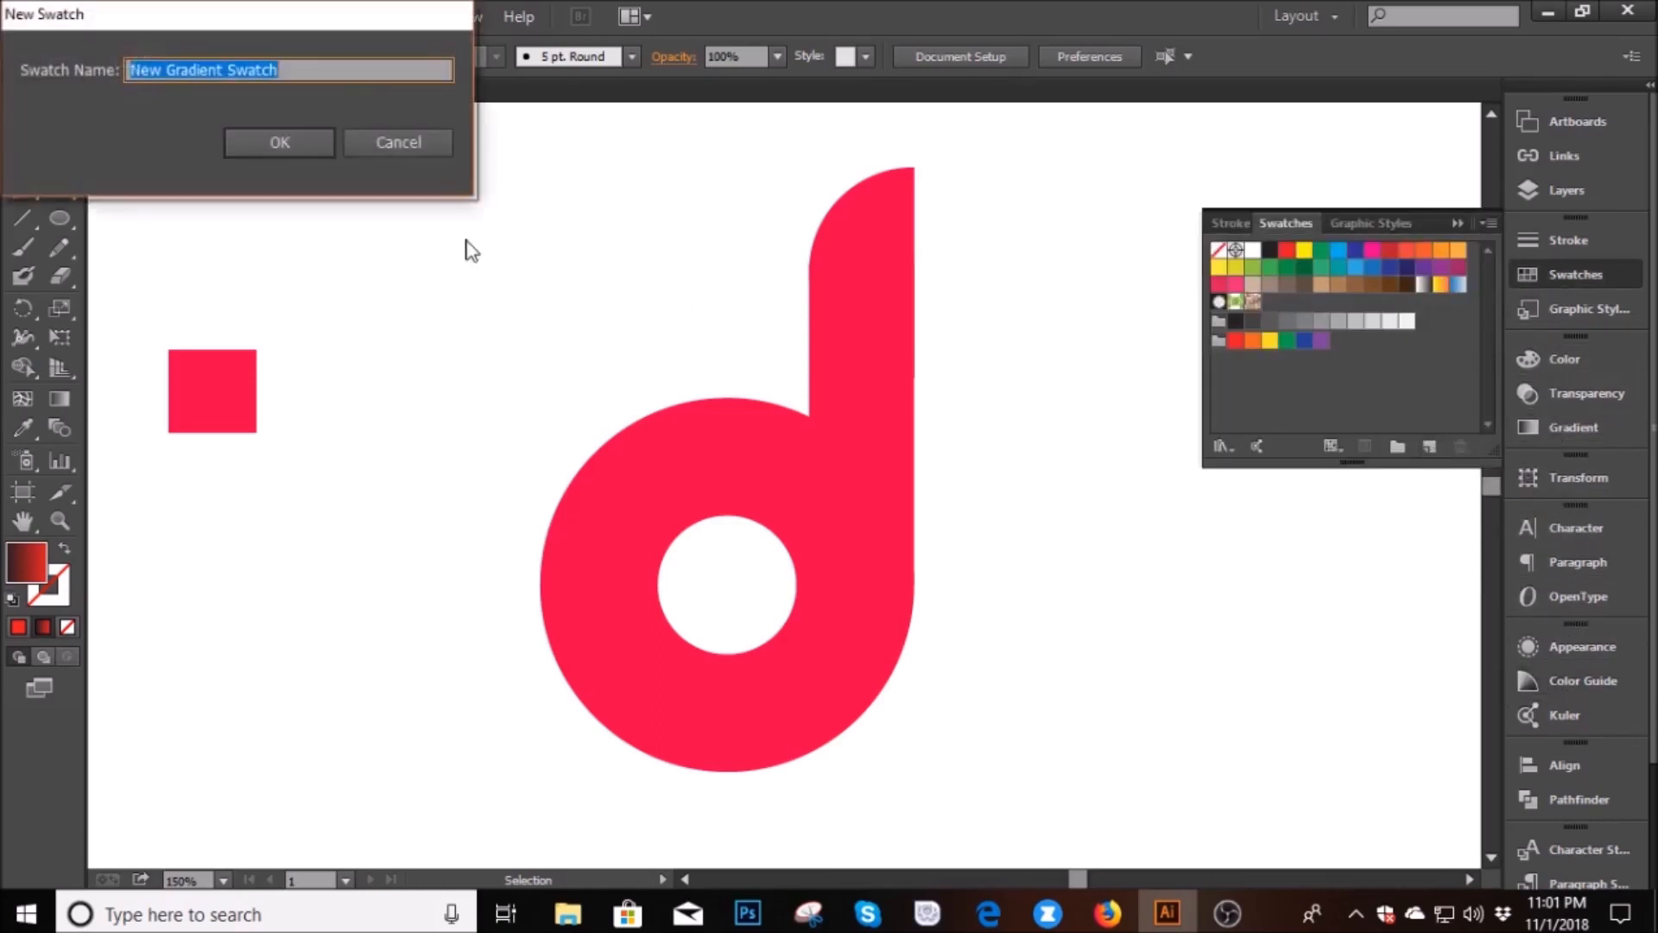
{"action": "left_click_drag", "start_coordinate": [354, 10], "coordinate": [525, 200]}
{"action": "left_click", "coordinate": [465, 336]}
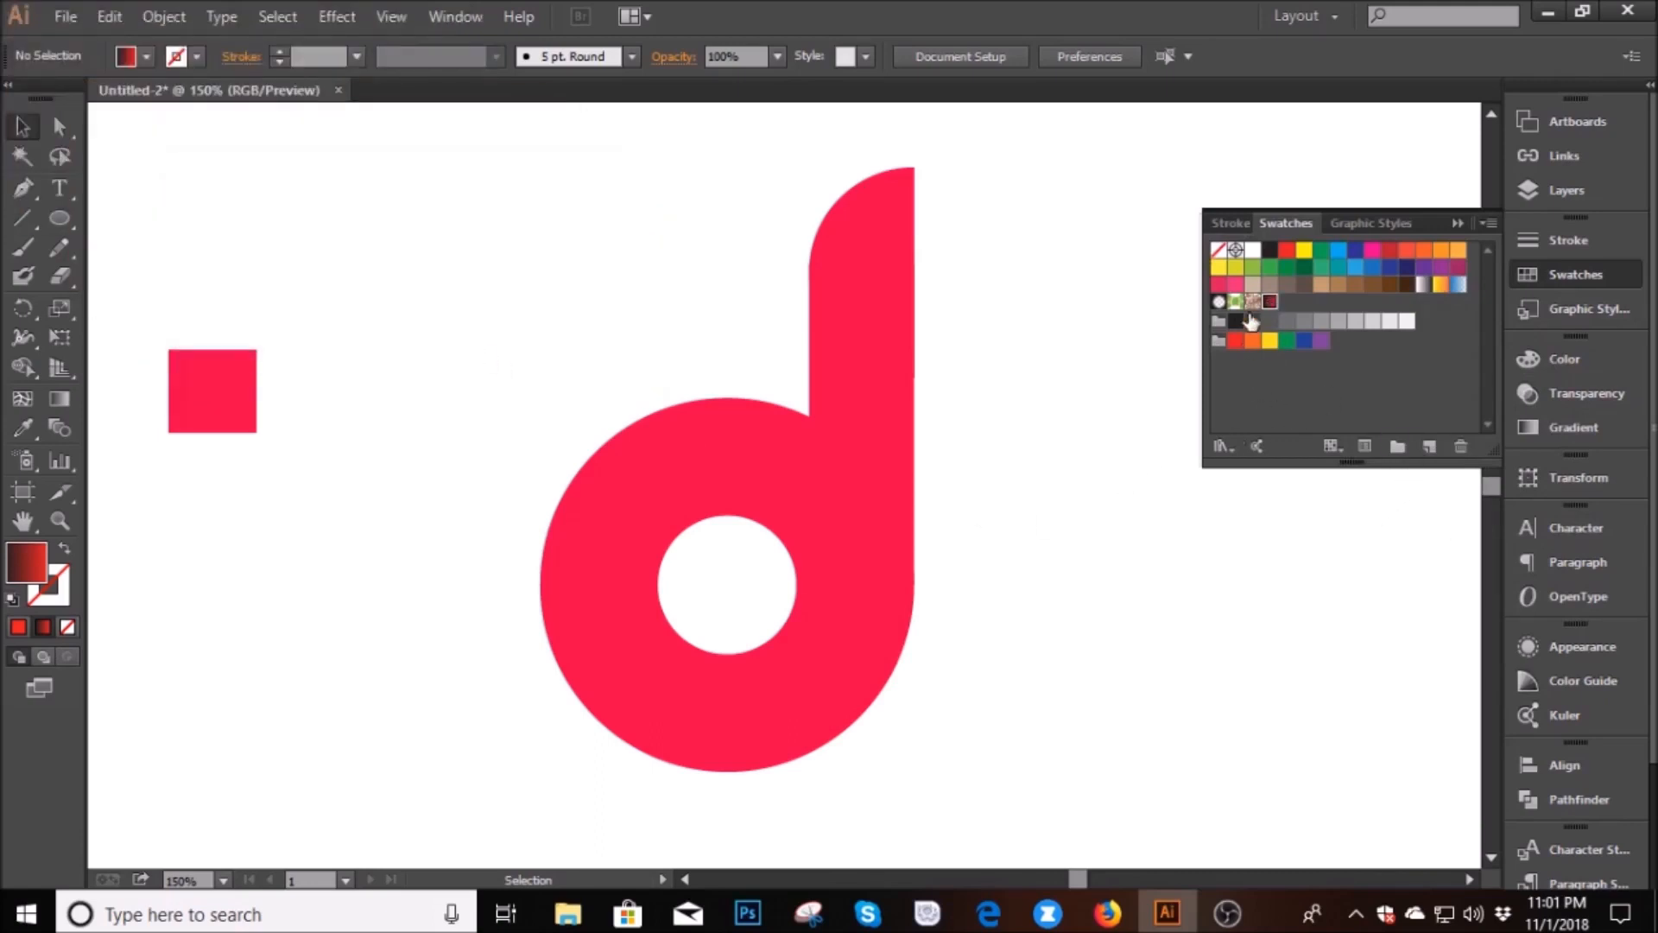
{"action": "left_click", "coordinate": [1358, 224]}
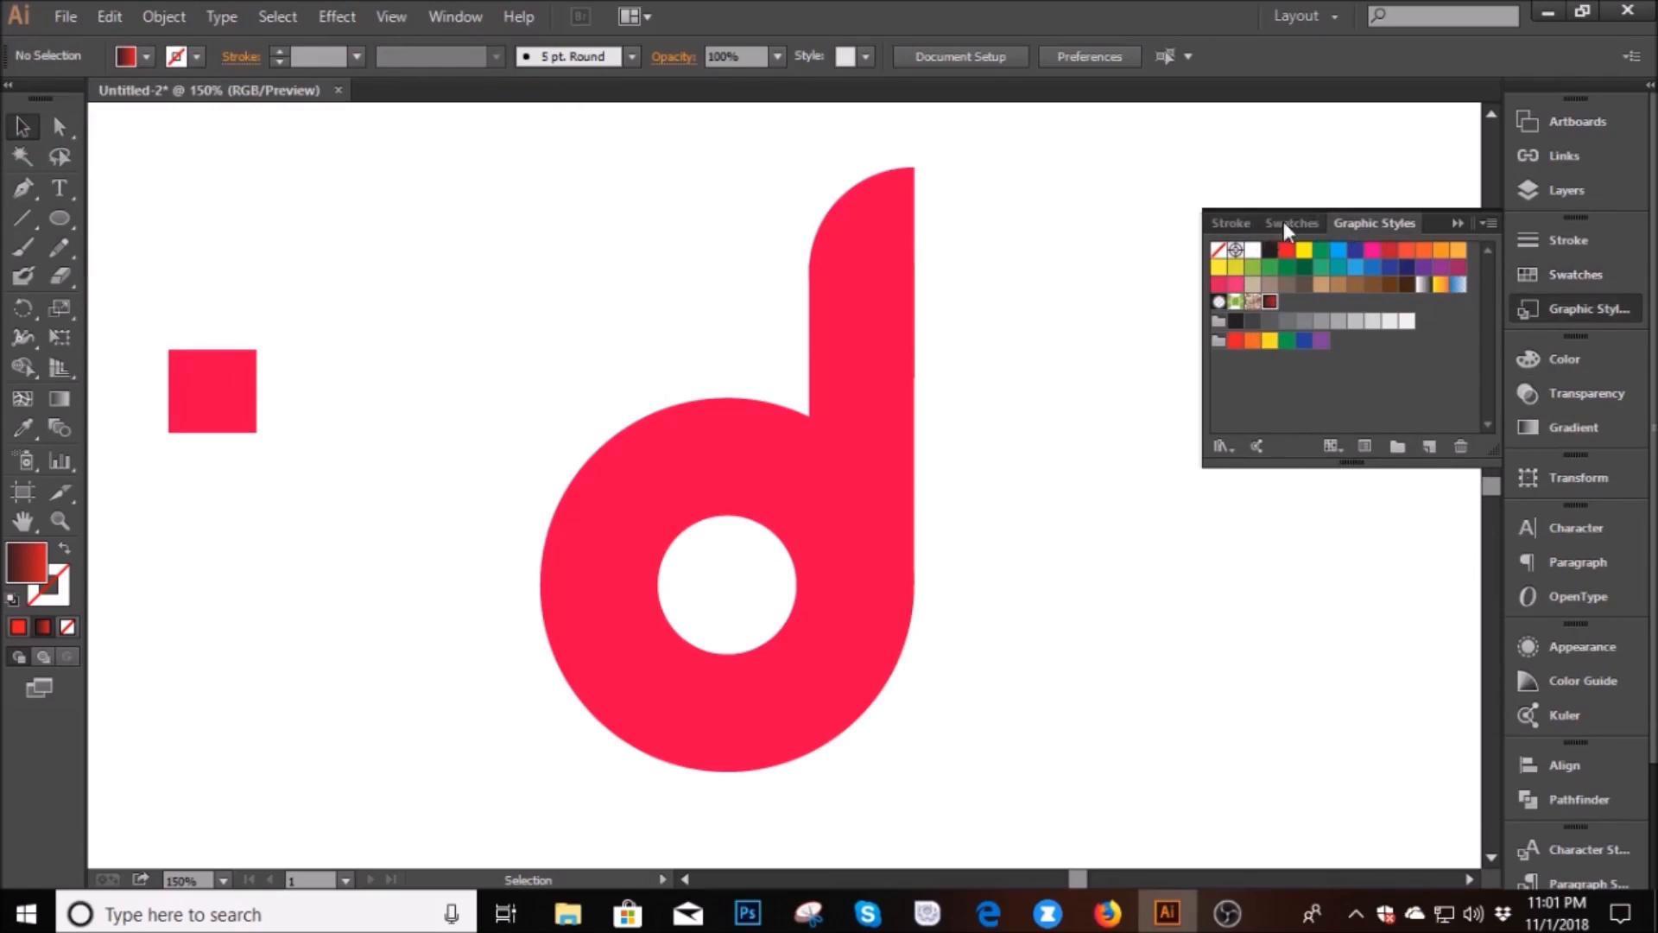
{"action": "left_click", "coordinate": [1548, 275]}
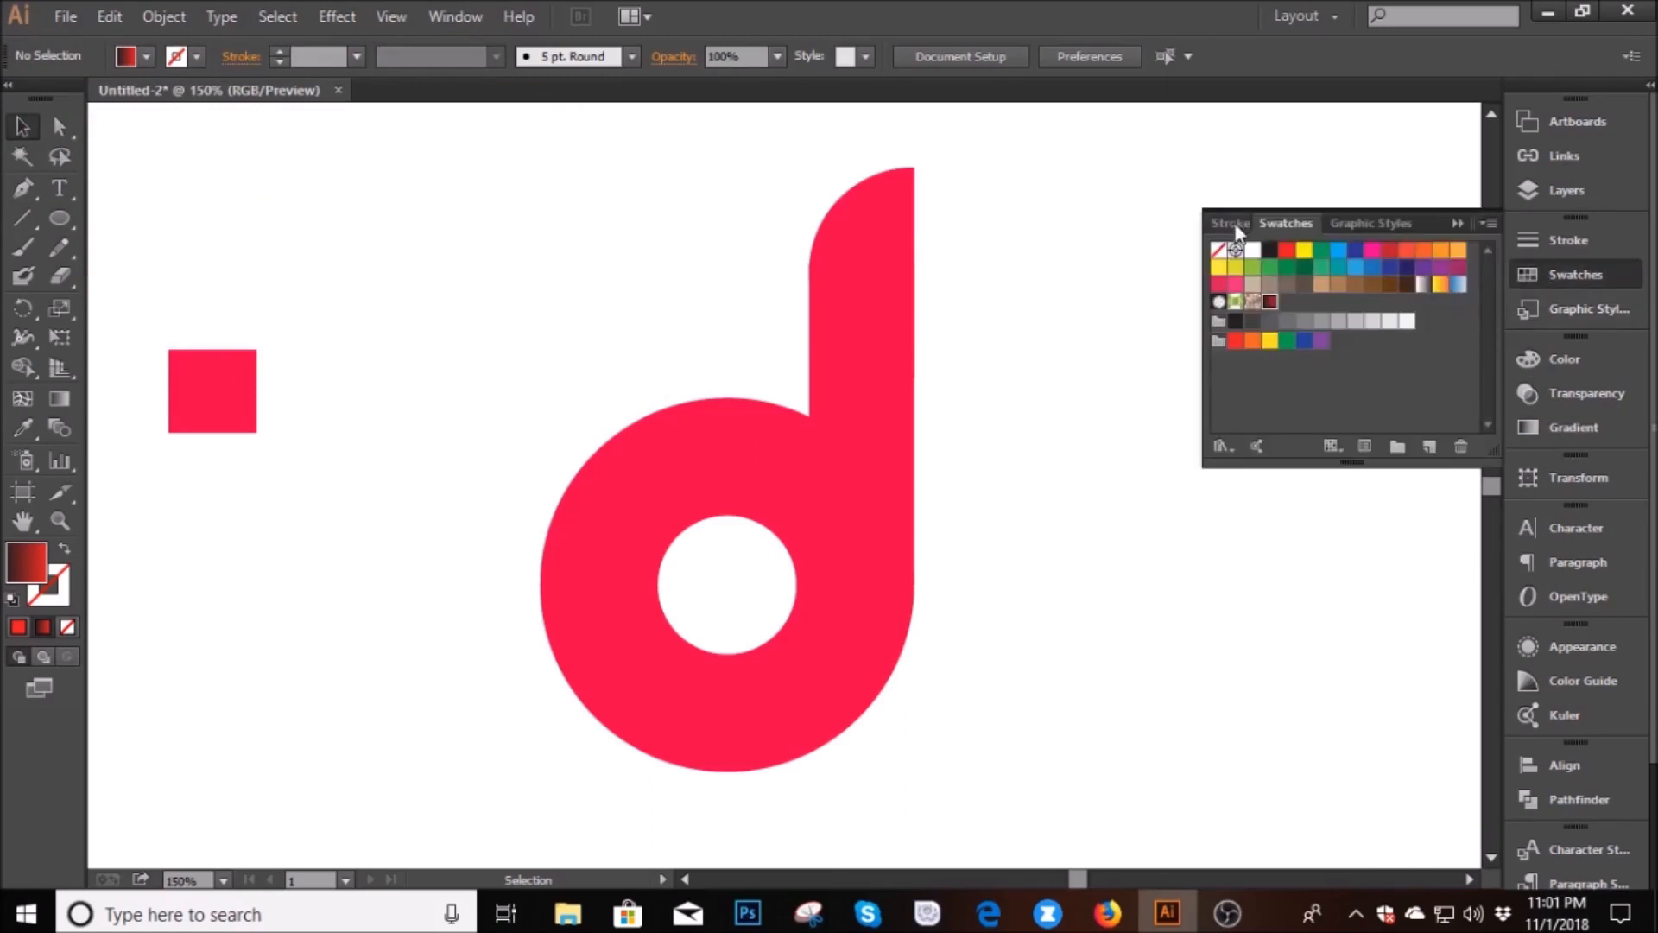
{"action": "left_click", "coordinate": [1230, 223]}
{"action": "left_click", "coordinate": [1285, 222]}
{"action": "left_click", "coordinate": [1575, 309]}
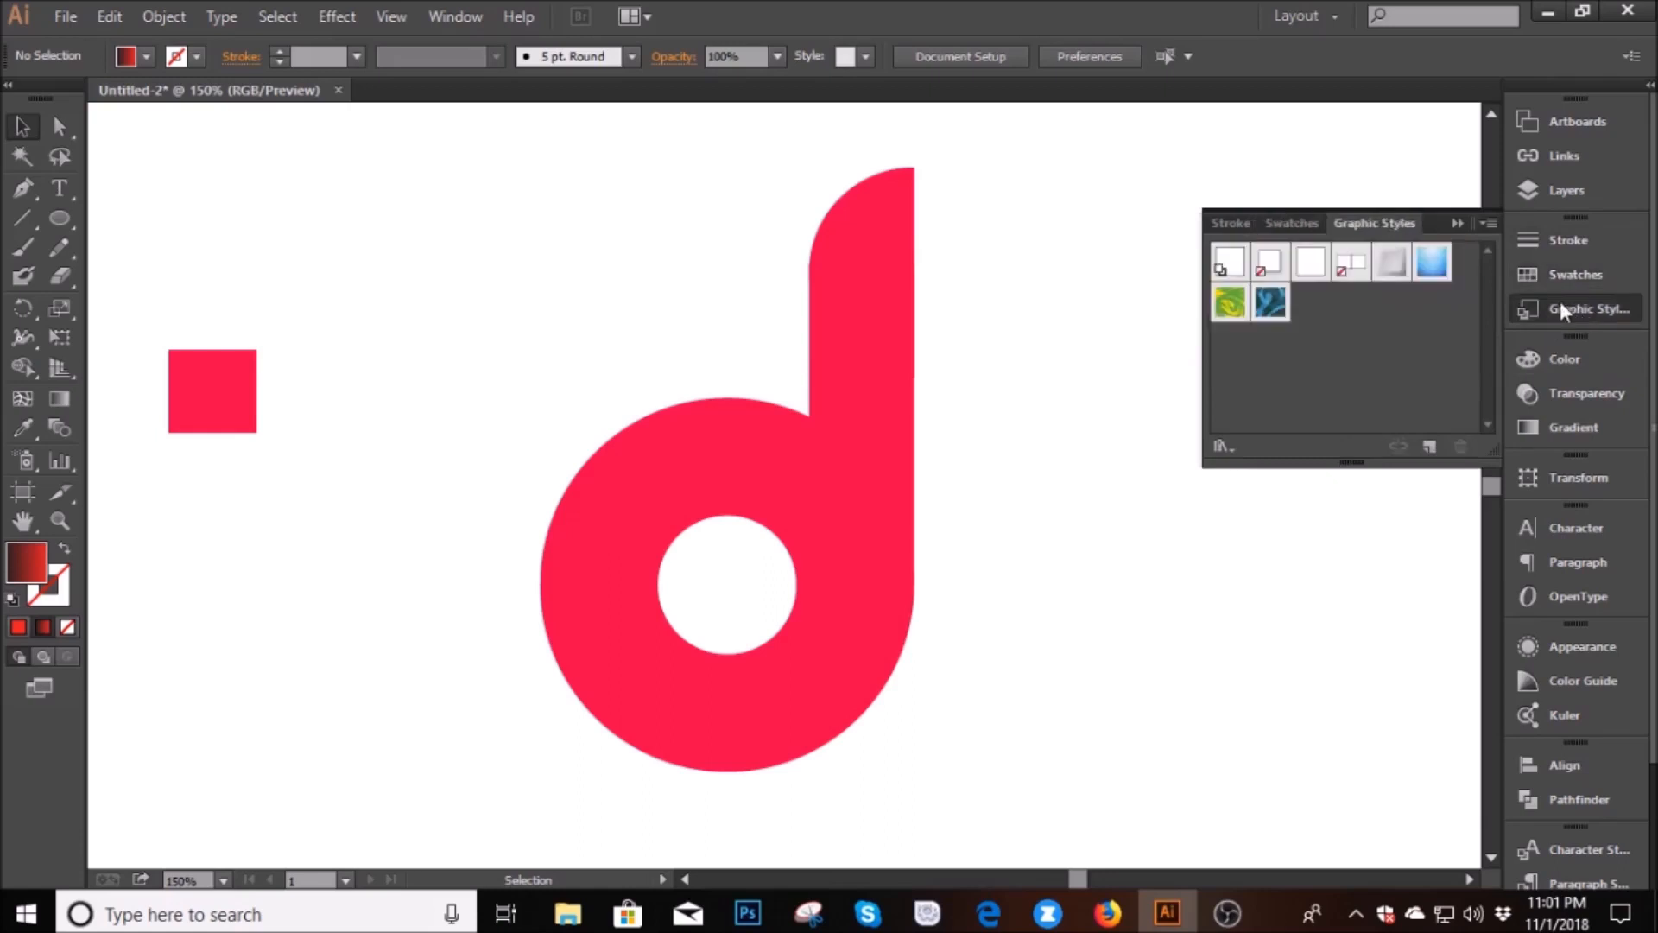
{"action": "left_click", "coordinate": [1542, 279]}
Recolour the whole letter d with a pure bright red fill and deselect it
{"action": "left_click", "coordinate": [722, 451]}
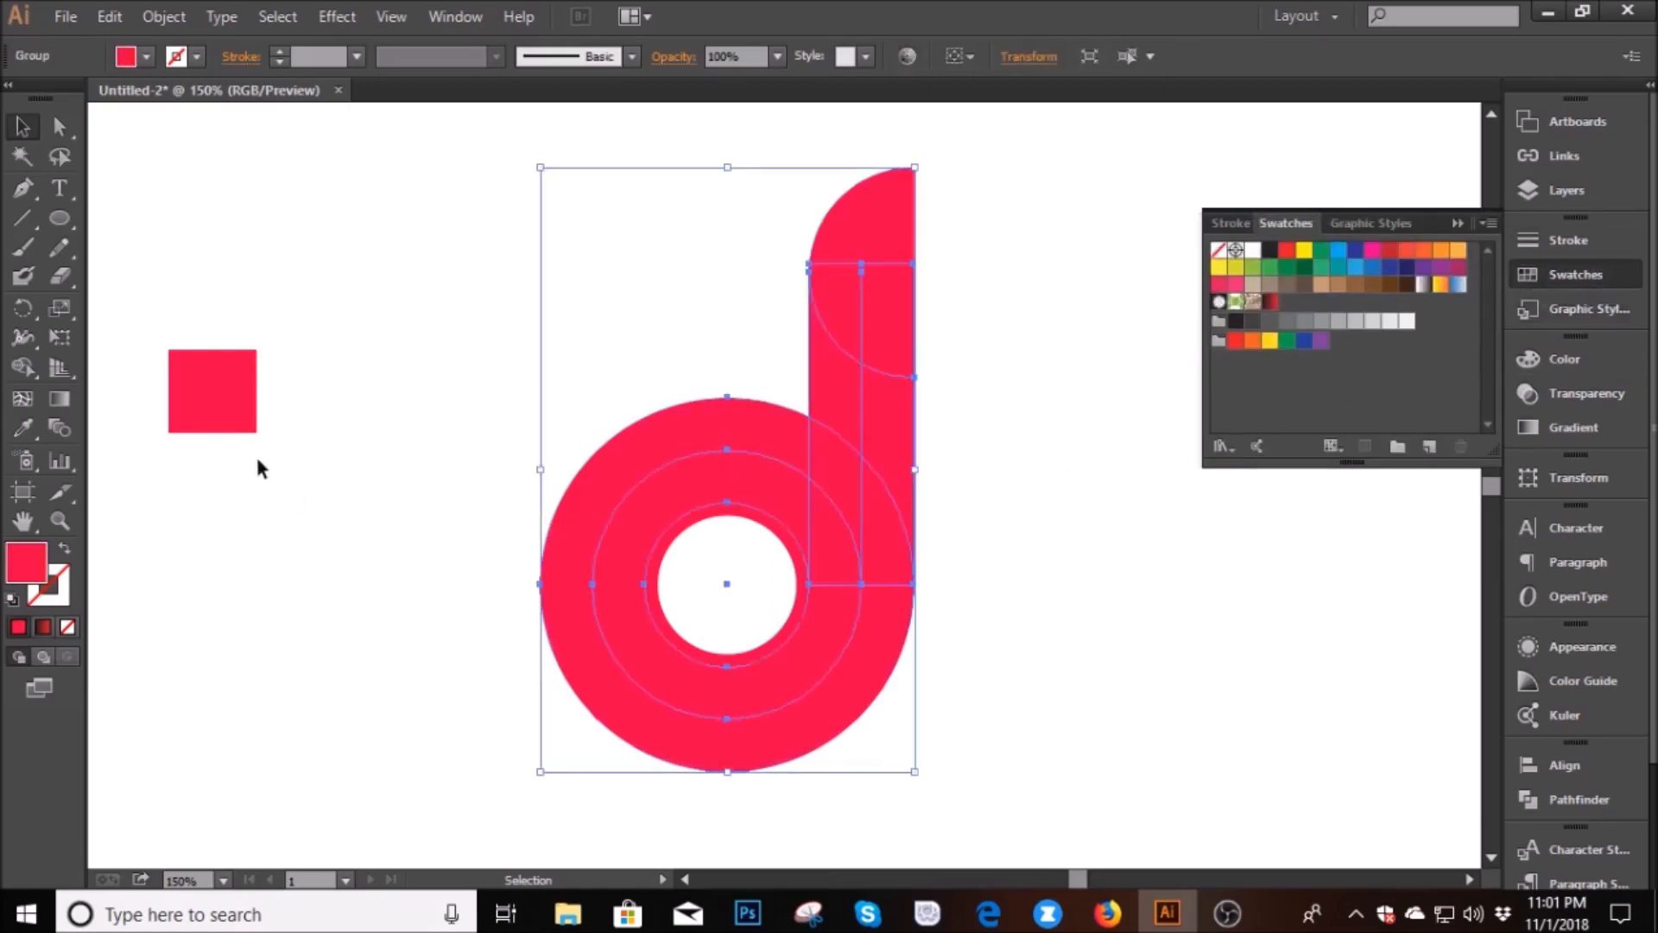
{"action": "double_click", "coordinate": [12, 572]}
{"action": "left_click_drag", "start_coordinate": [890, 412], "coordinate": [893, 376]}
{"action": "left_click", "coordinate": [1055, 413]}
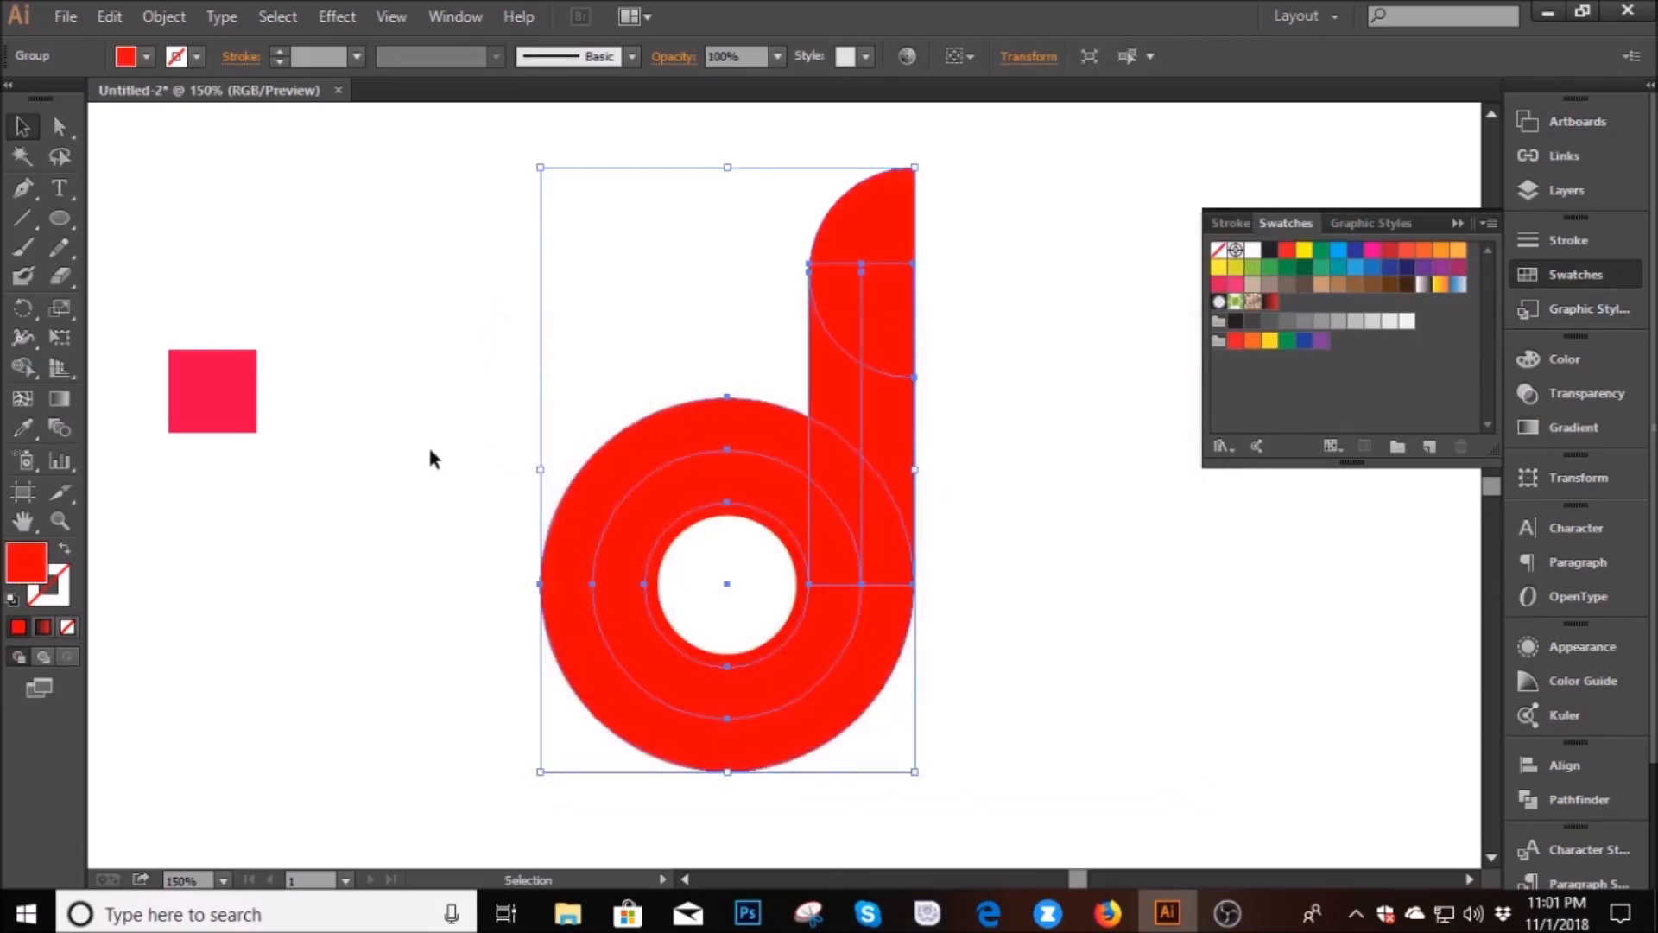
{"action": "left_click", "coordinate": [433, 459]}
Make the black-to-red linear gradient the active fill and switch to the Pen tool
{"action": "left_click", "coordinate": [1546, 314]}
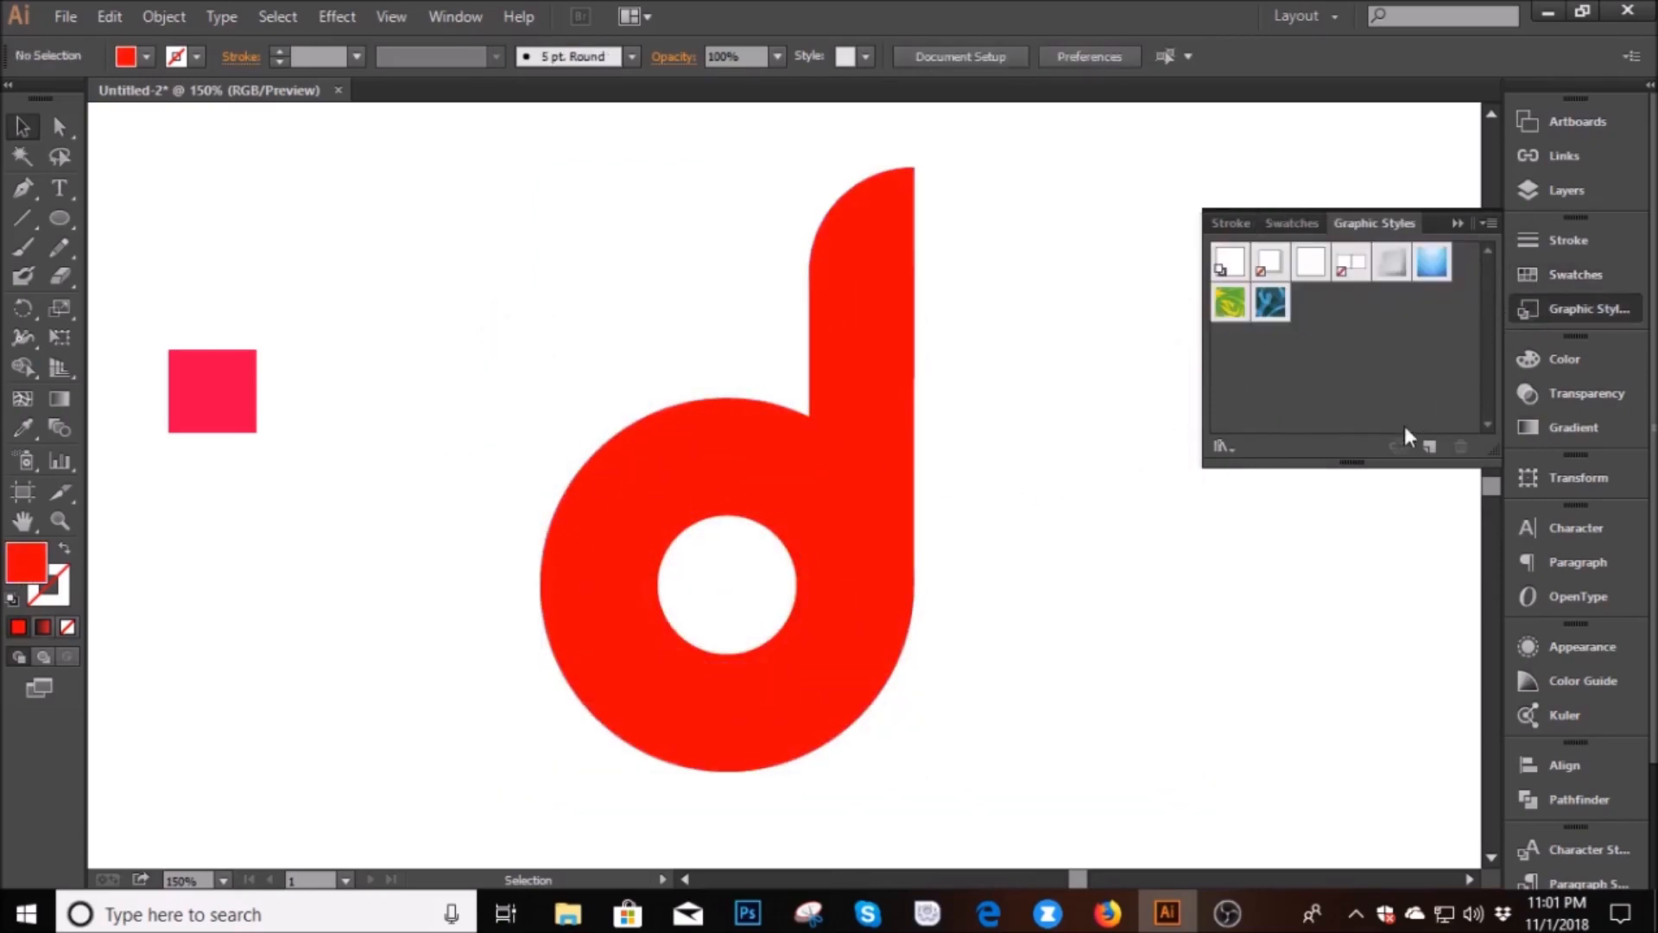
{"action": "left_click", "coordinate": [1551, 427]}
{"action": "left_click", "coordinate": [1458, 528]}
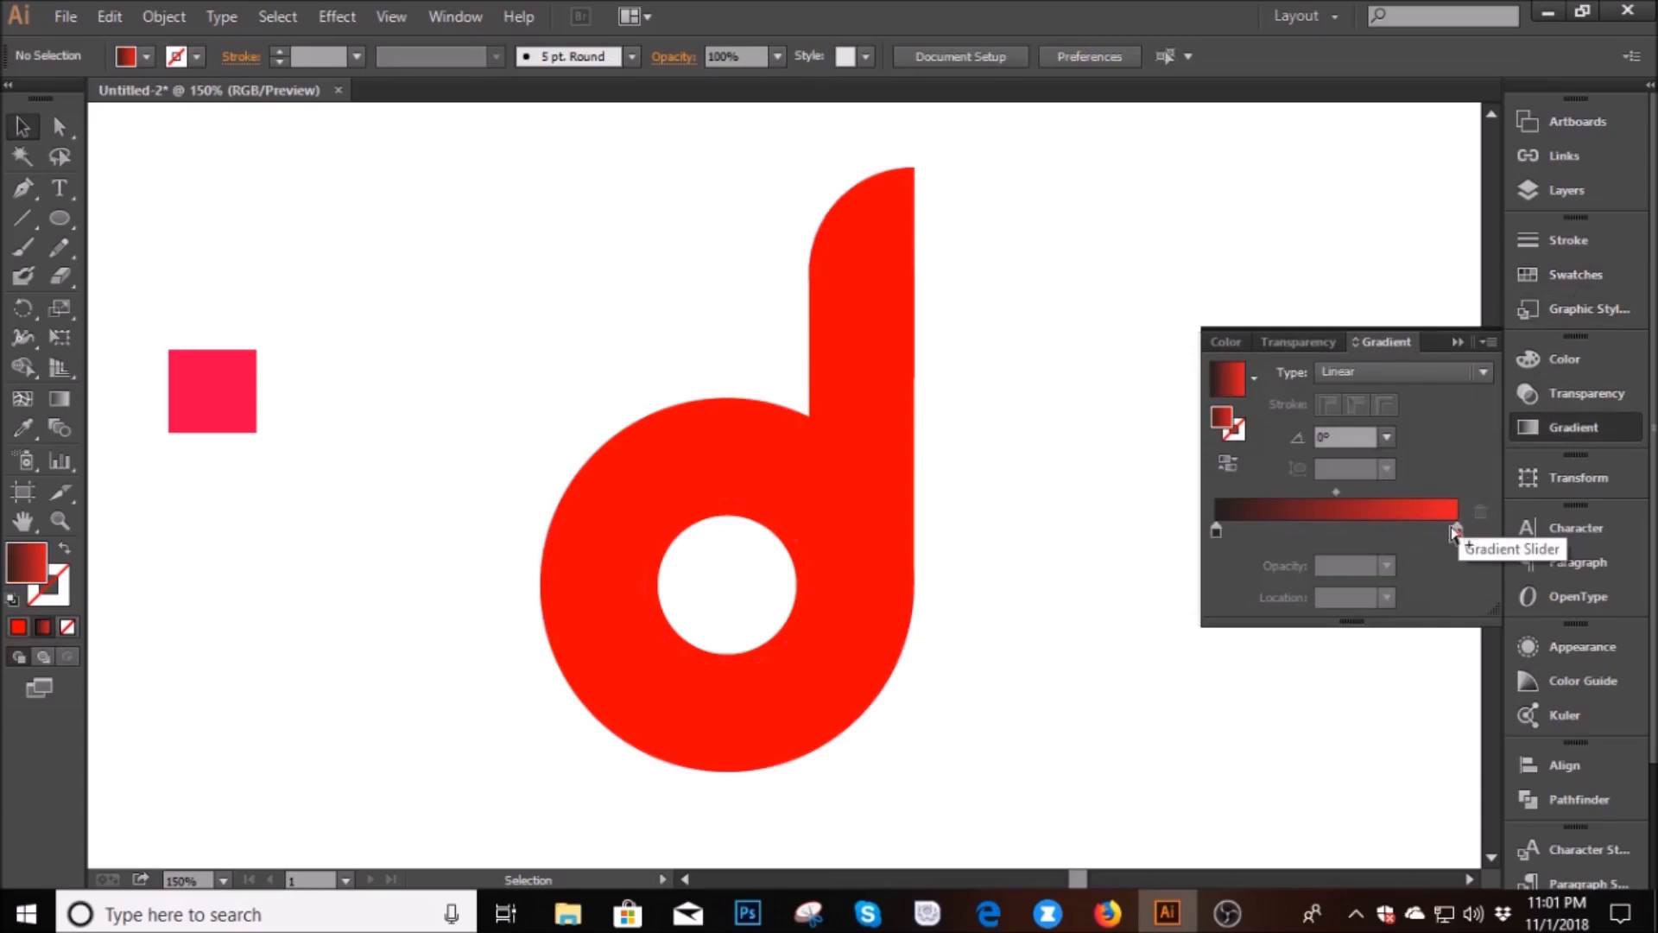
{"action": "double_click", "coordinate": [1458, 530]}
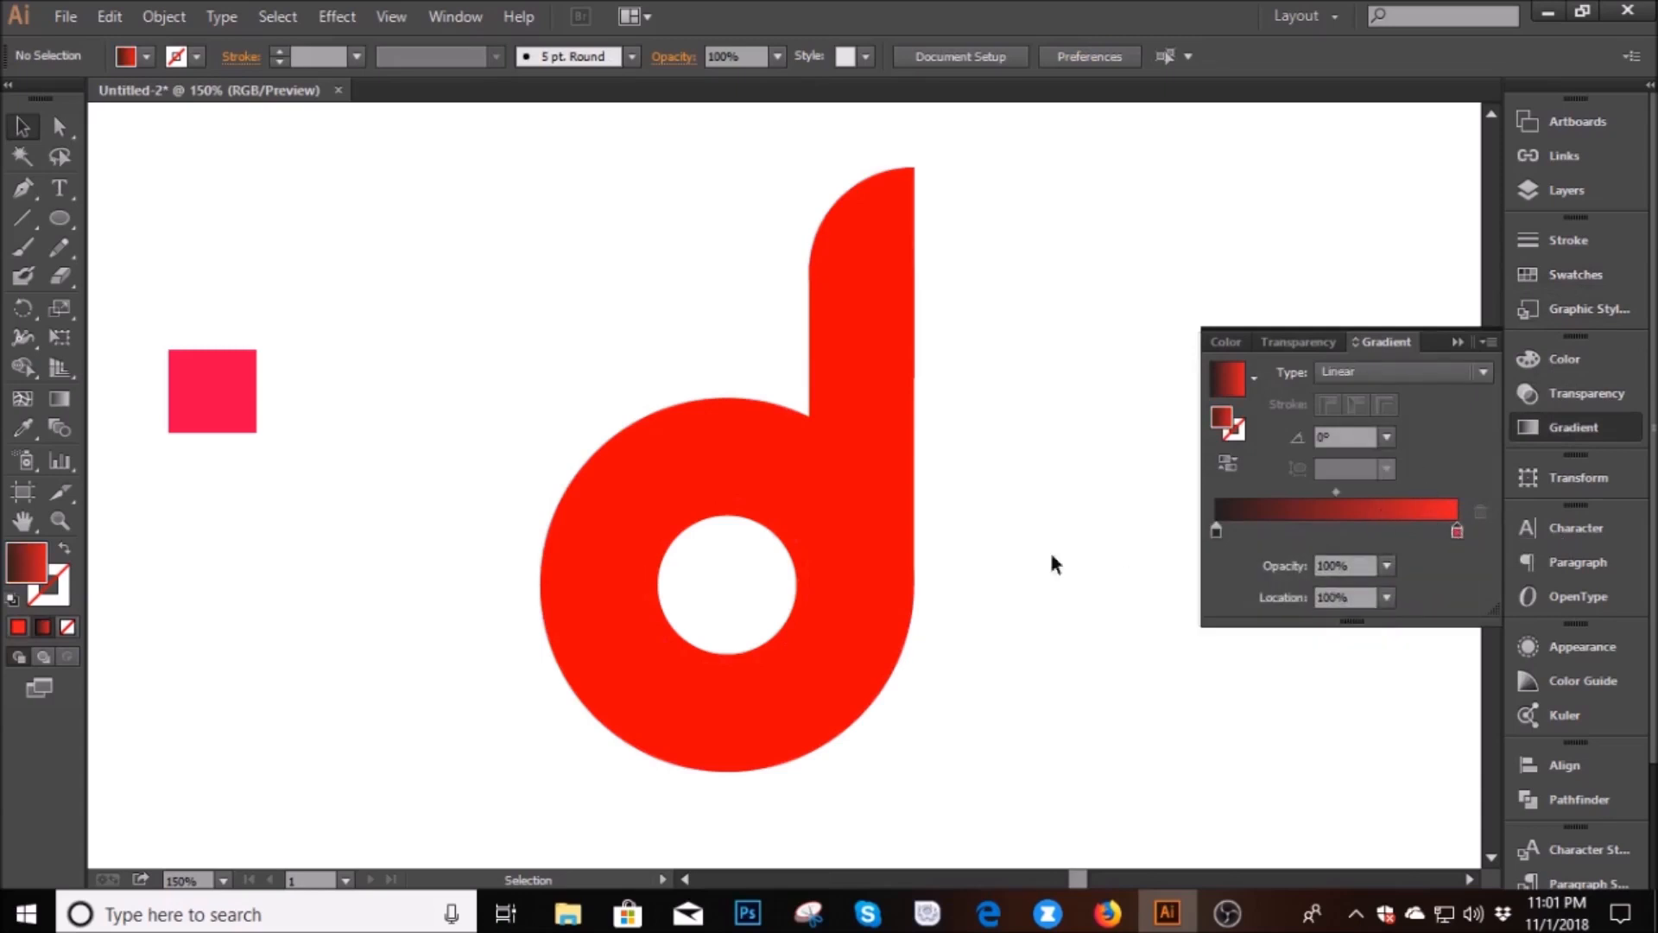
{"action": "left_click", "coordinate": [22, 197]}
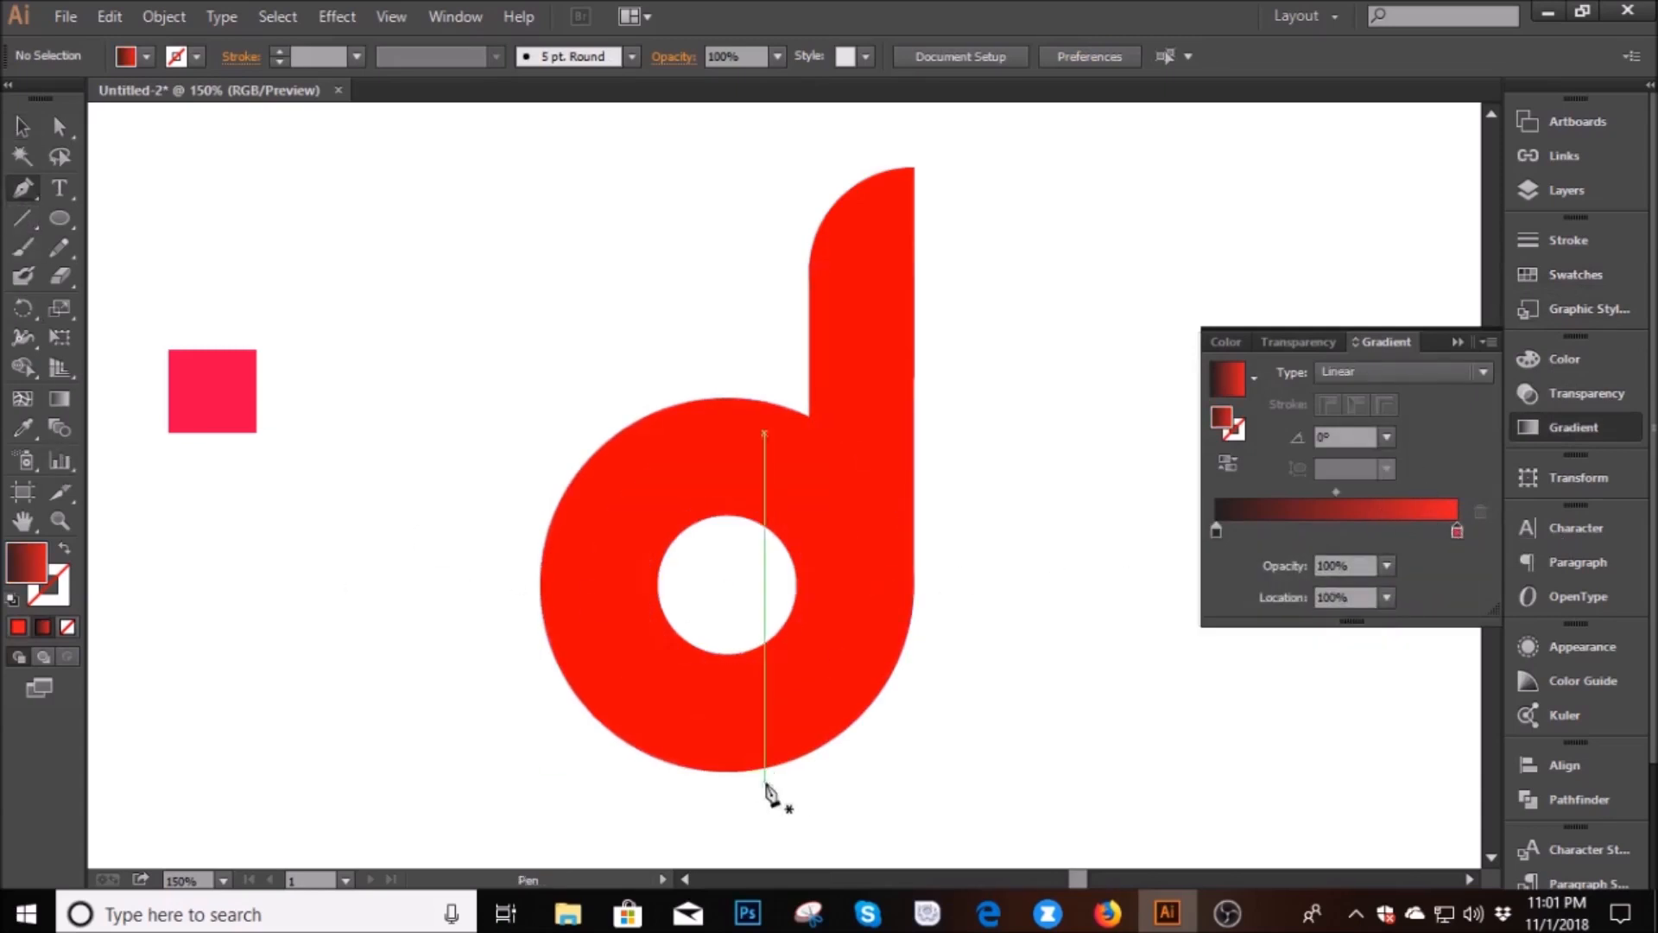
{"action": "left_click", "coordinate": [679, 534]}
{"action": "mouse_move", "coordinate": [605, 725]}
{"action": "left_mouse_down"}
{"action": "mouse_move", "coordinate": [674, 802]}
{"action": "mouse_move", "coordinate": [615, 886]}
{"action": "mouse_move", "coordinate": [610, 561]}
{"action": "mouse_move", "coordinate": [637, 566]}
{"action": "mouse_move", "coordinate": [617, 592]}
{"action": "mouse_move", "coordinate": [621, 750]}
{"action": "mouse_move", "coordinate": [606, 743]}
{"action": "mouse_move", "coordinate": [639, 660]}
{"action": "mouse_move", "coordinate": [610, 672]}
{"action": "mouse_move", "coordinate": [644, 752]}
{"action": "mouse_move", "coordinate": [626, 724]}
{"action": "left_mouse_up"}
{"action": "scroll", "coordinate": [646, 631], "scroll_direction": "up", "scroll_amount": 1}
{"action": "scroll", "coordinate": [646, 630], "scroll_direction": "up", "scroll_amount": 4}
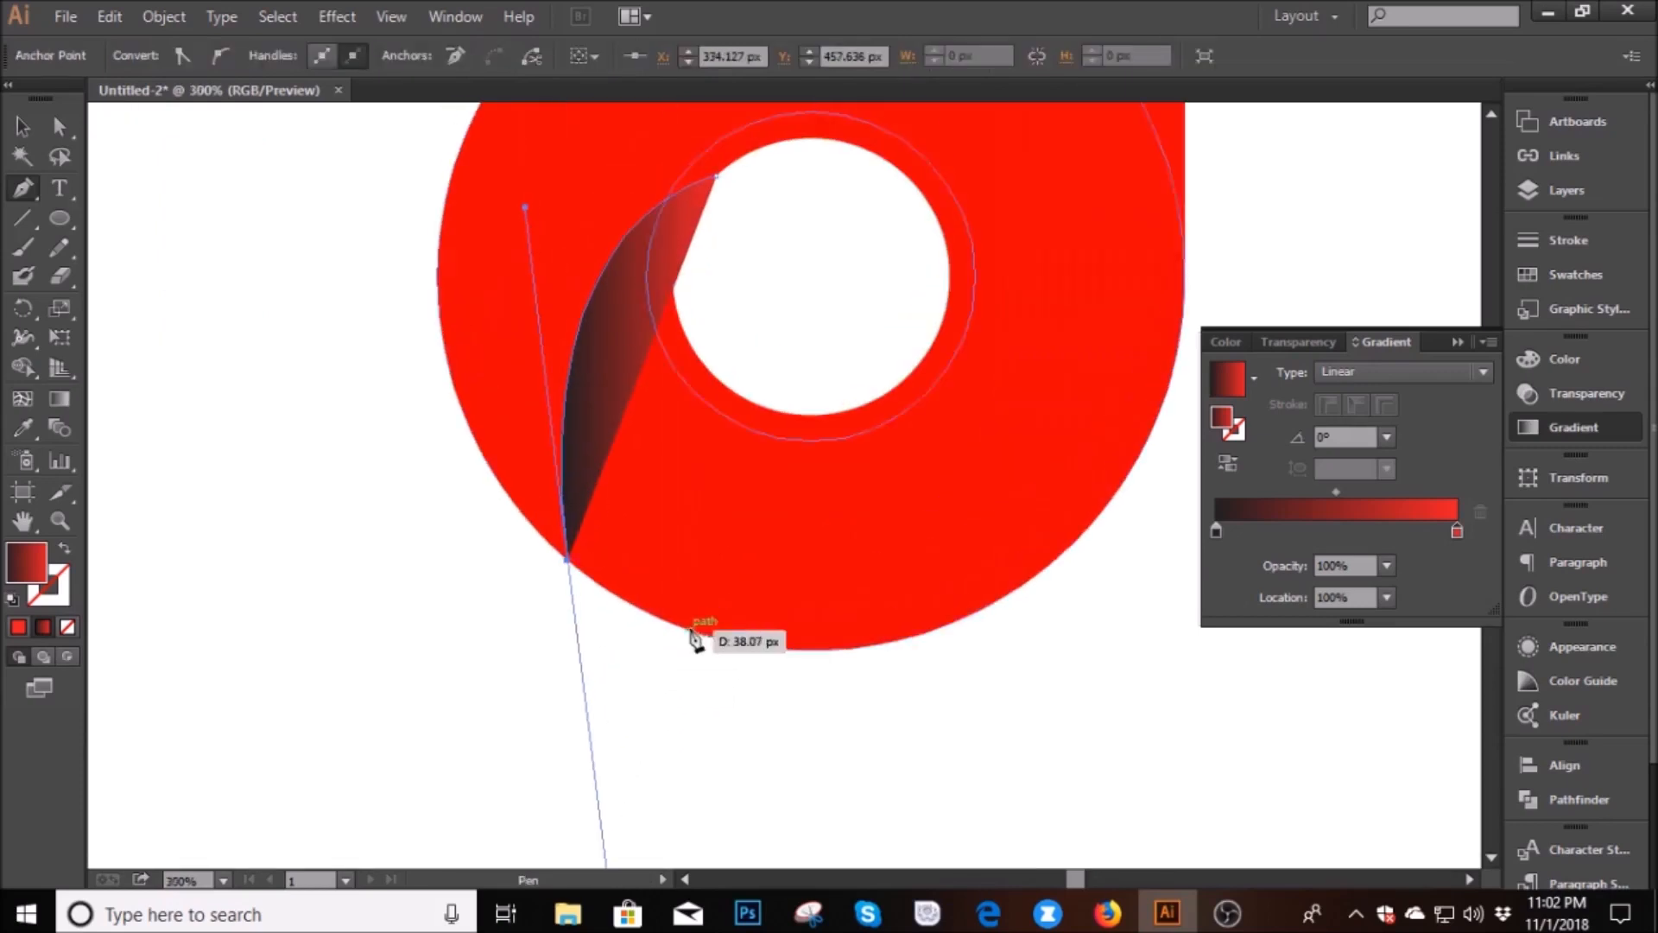
{"action": "key", "text": "ctrl+z"}
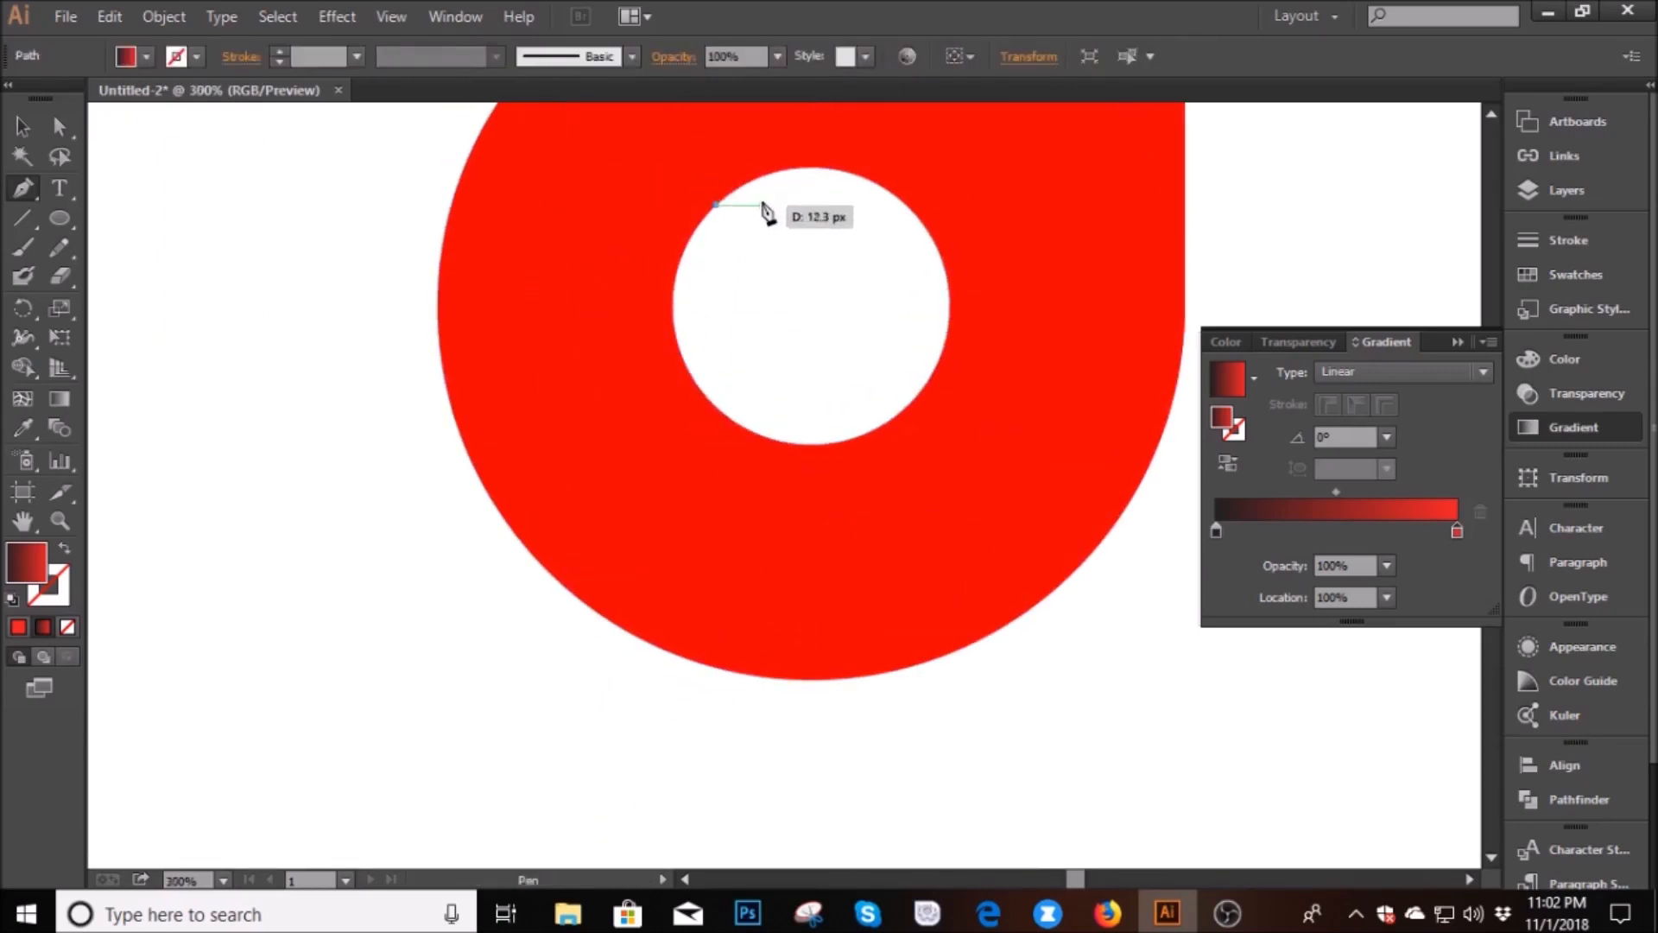
{"action": "key", "text": "ctrl+z"}
Draw a closed gradient shape with the Pen tool, curving from the white hole's upper edge across the lower part of the ring and past its outer edge
{"action": "left_click", "coordinate": [748, 183]}
{"action": "left_click_drag", "start_coordinate": [577, 595], "coordinate": [660, 780]}
{"action": "scroll", "coordinate": [674, 812], "scroll_direction": "up", "scroll_amount": 3}
{"action": "scroll", "coordinate": [665, 769], "scroll_direction": "down", "scroll_amount": 3}
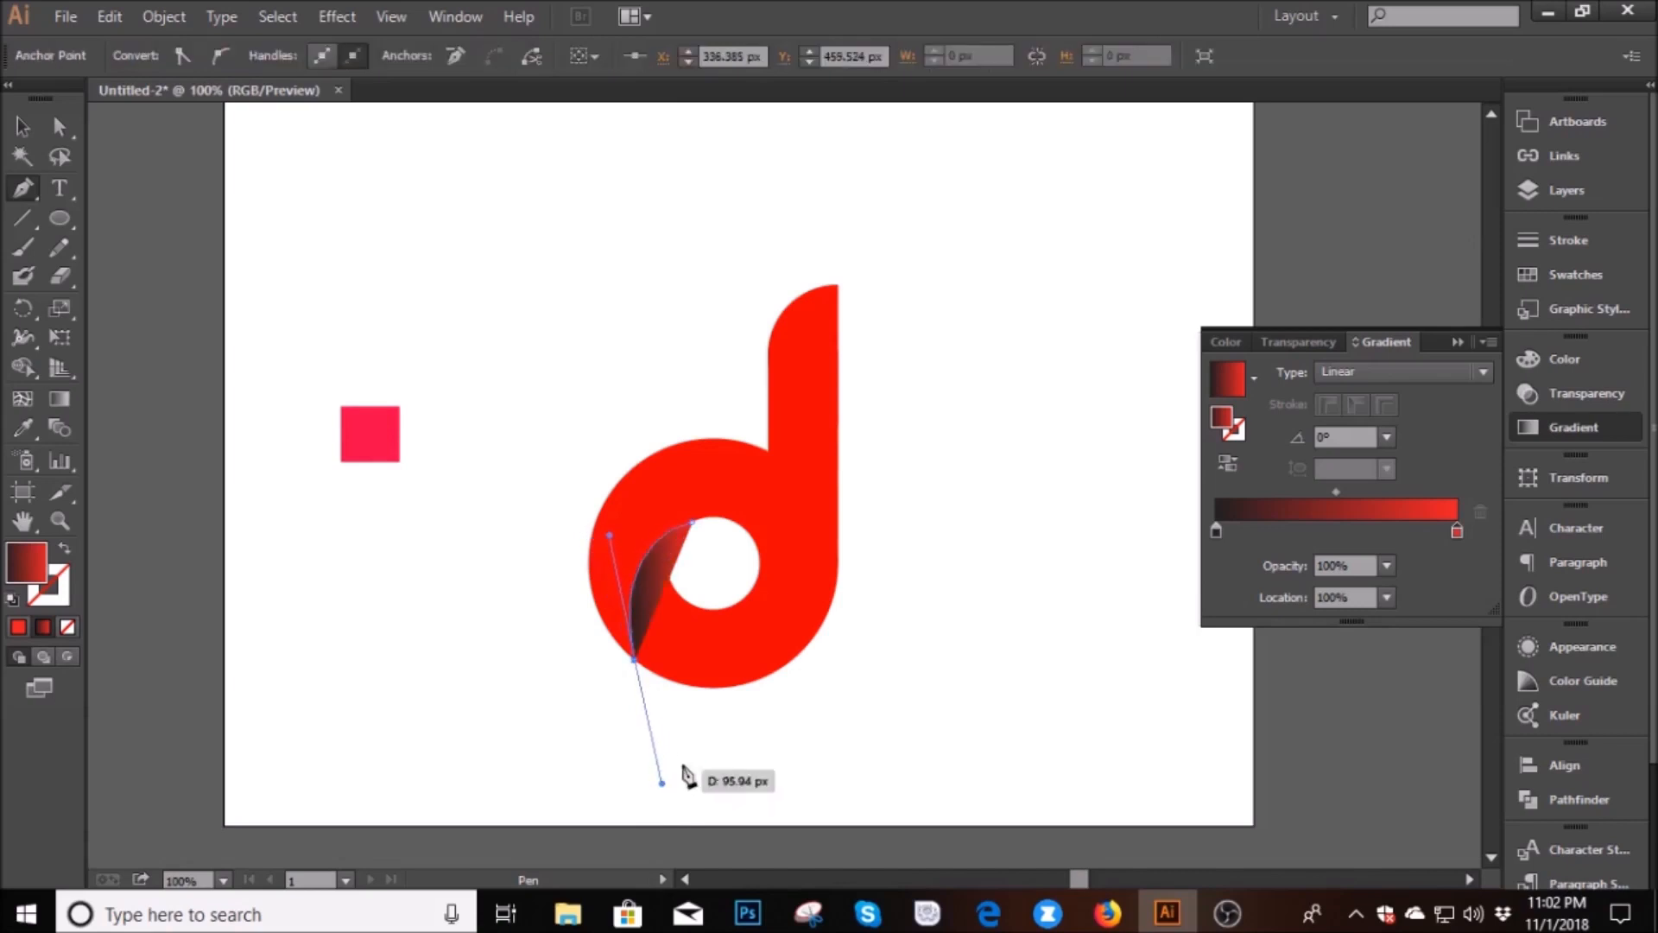
{"action": "scroll", "coordinate": [701, 722], "scroll_direction": "up", "scroll_amount": 3}
{"action": "left_click", "coordinate": [671, 680]}
{"action": "left_click", "coordinate": [762, 655]}
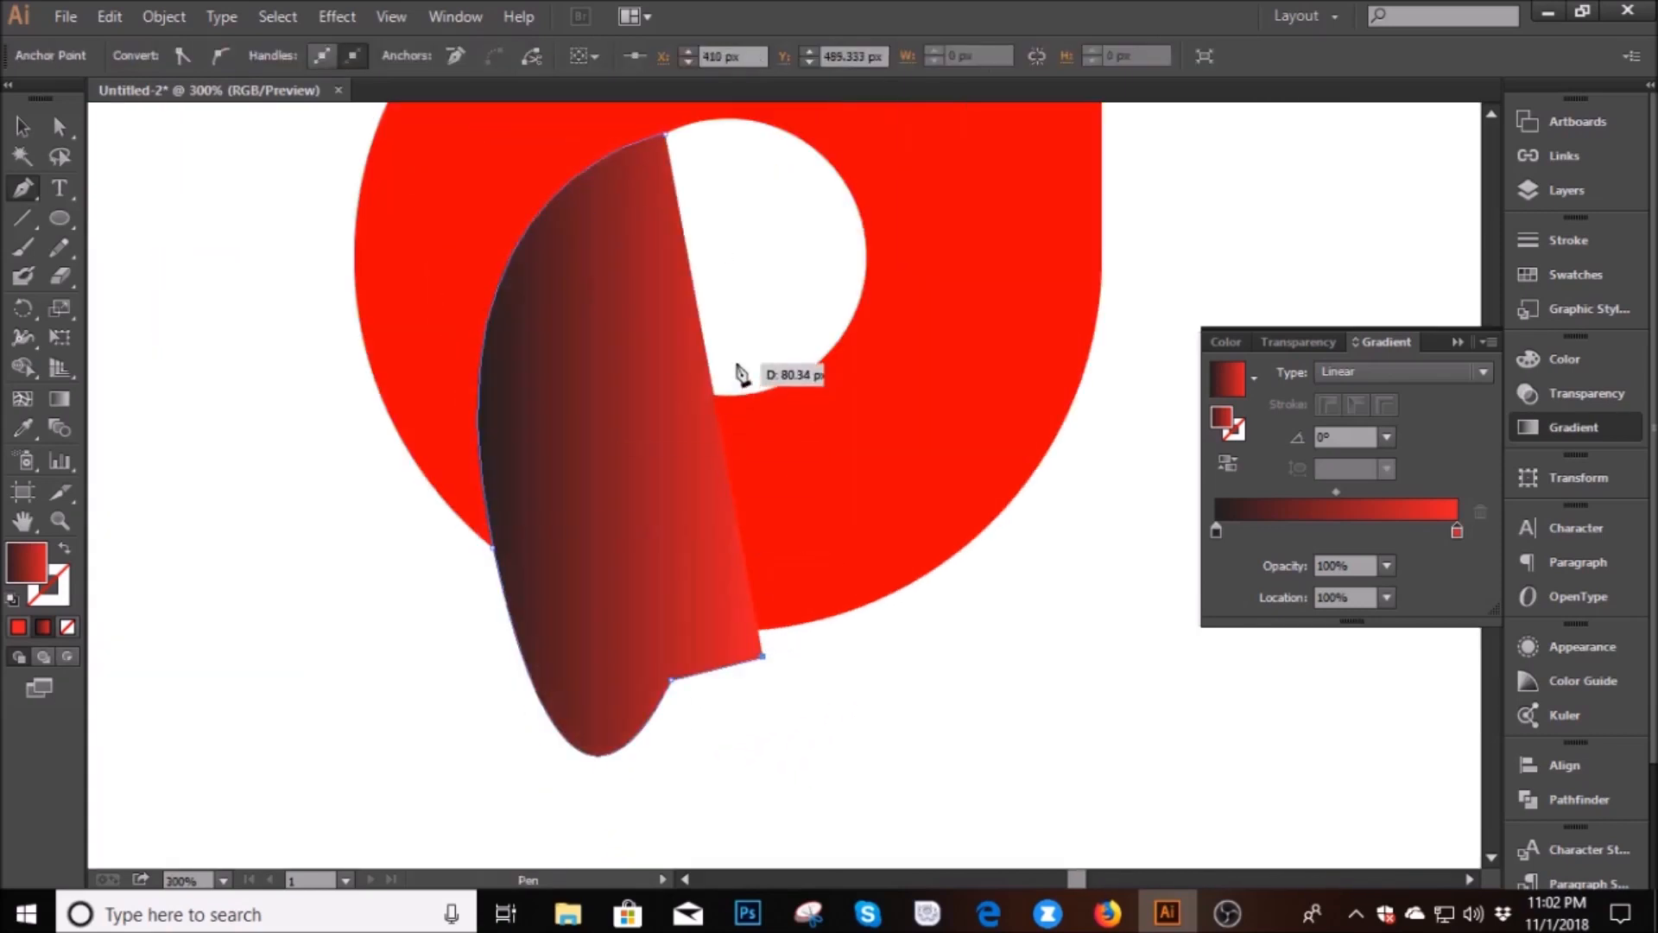
{"action": "left_click", "coordinate": [665, 136]}
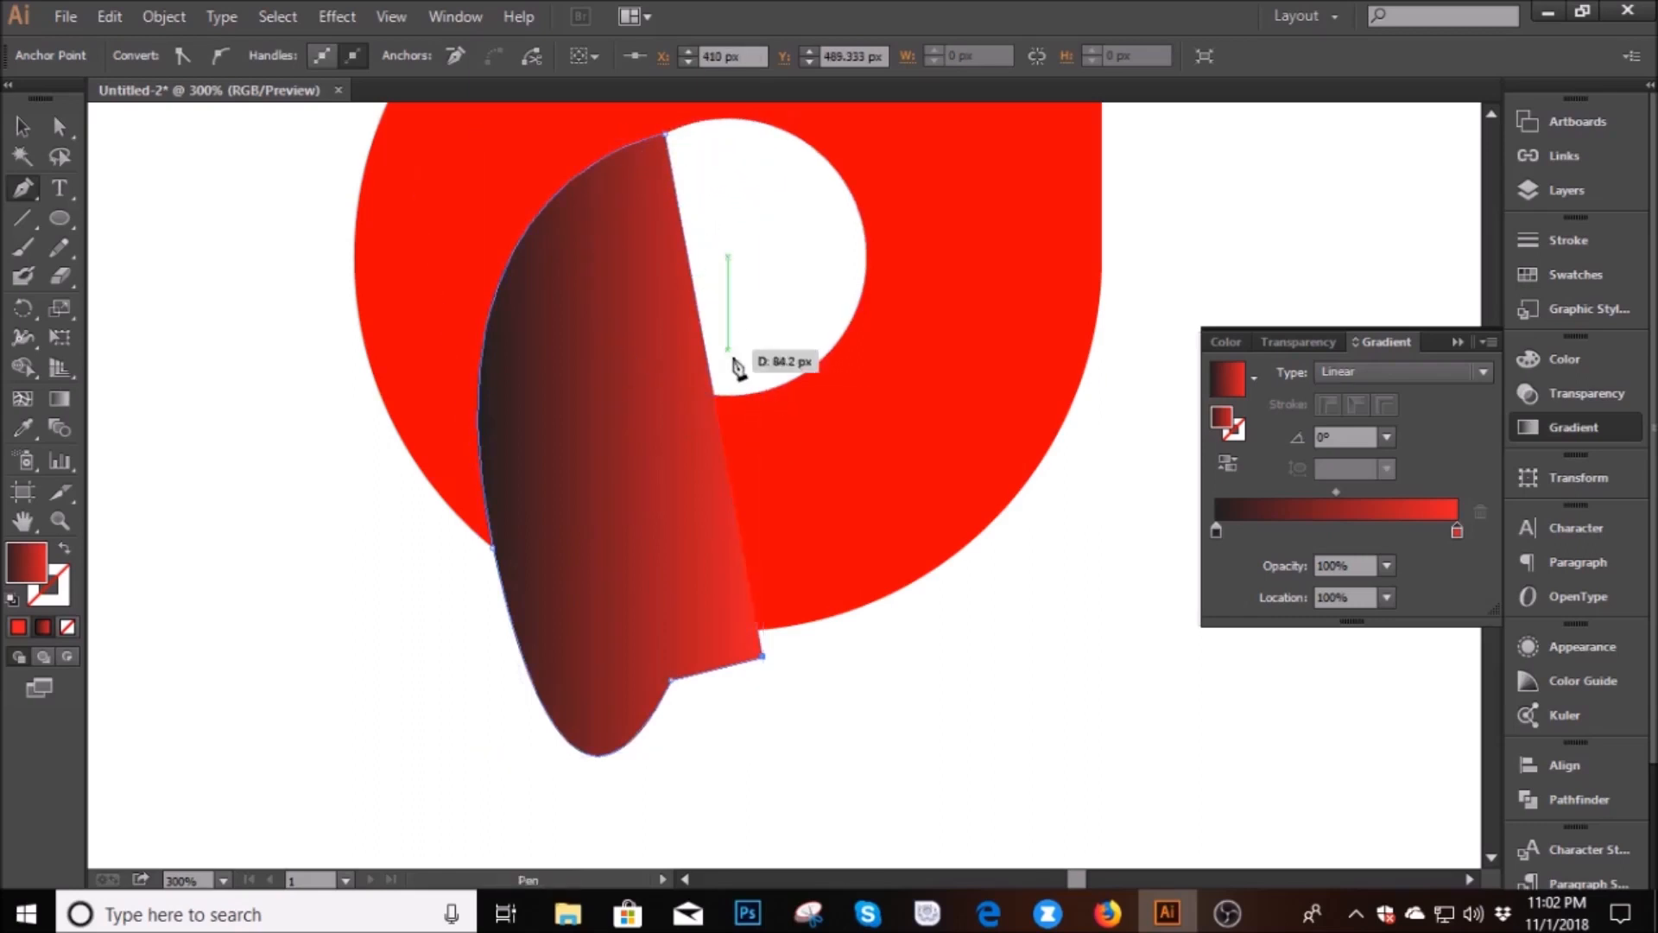
{"action": "left_click", "coordinate": [813, 354]}
{"action": "left_click", "coordinate": [666, 137]}
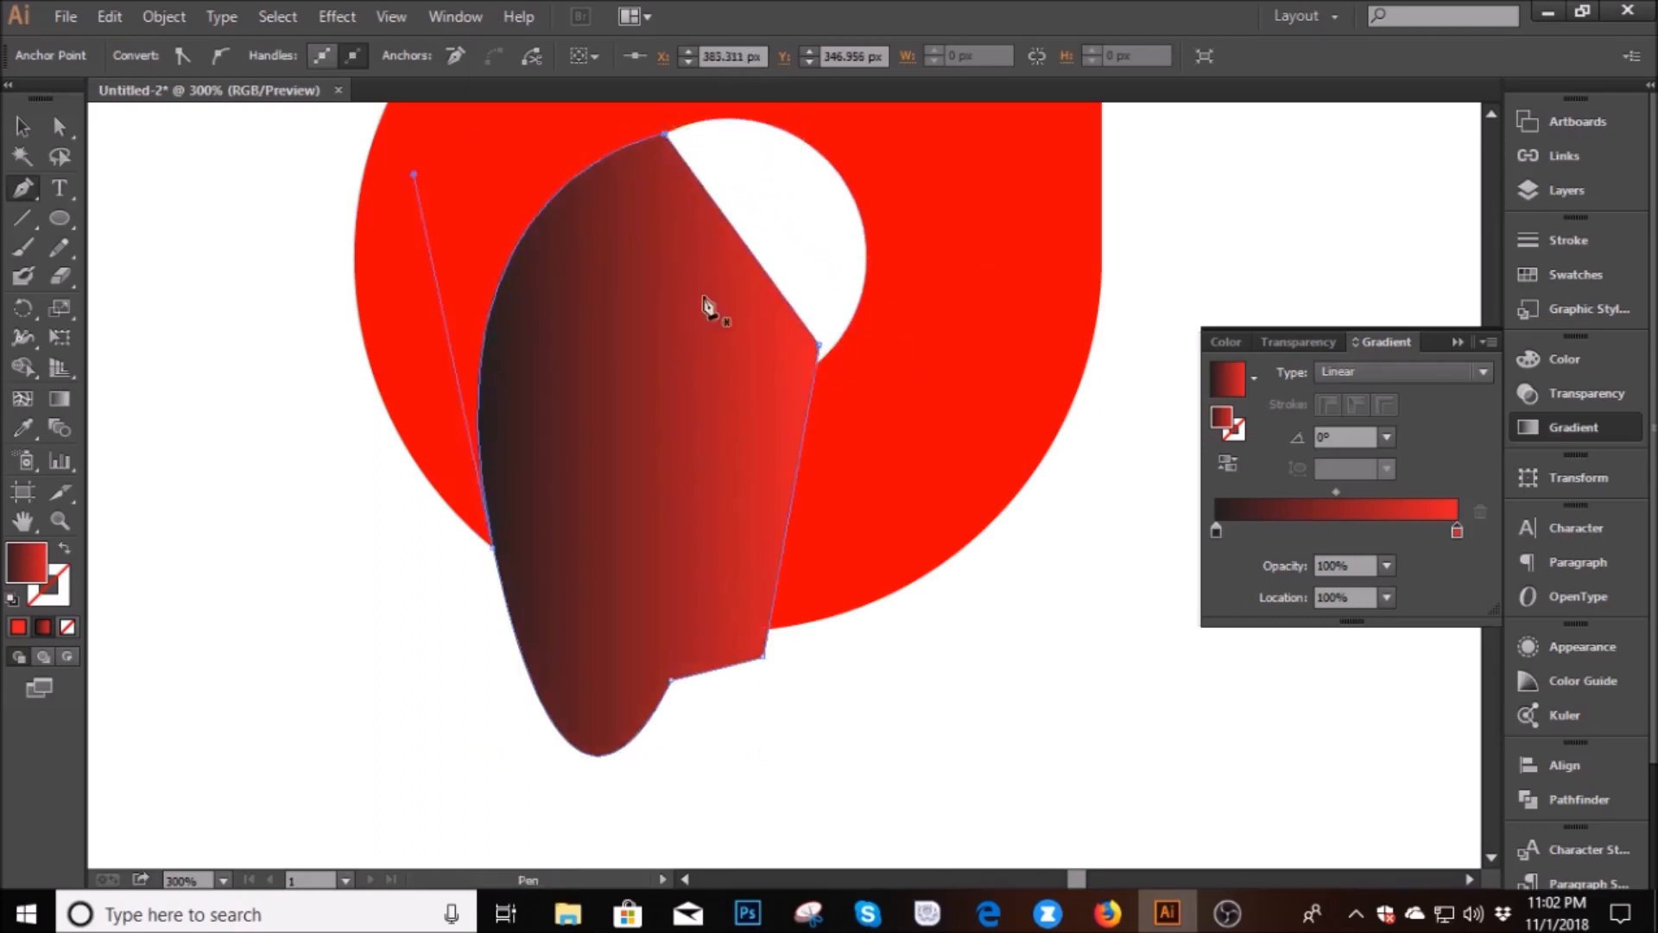
{"action": "scroll", "coordinate": [750, 577], "scroll_direction": "up", "scroll_amount": 3}
{"action": "scroll", "coordinate": [750, 577], "scroll_direction": "up", "scroll_amount": 4}
{"action": "left_click", "coordinate": [893, 422]}
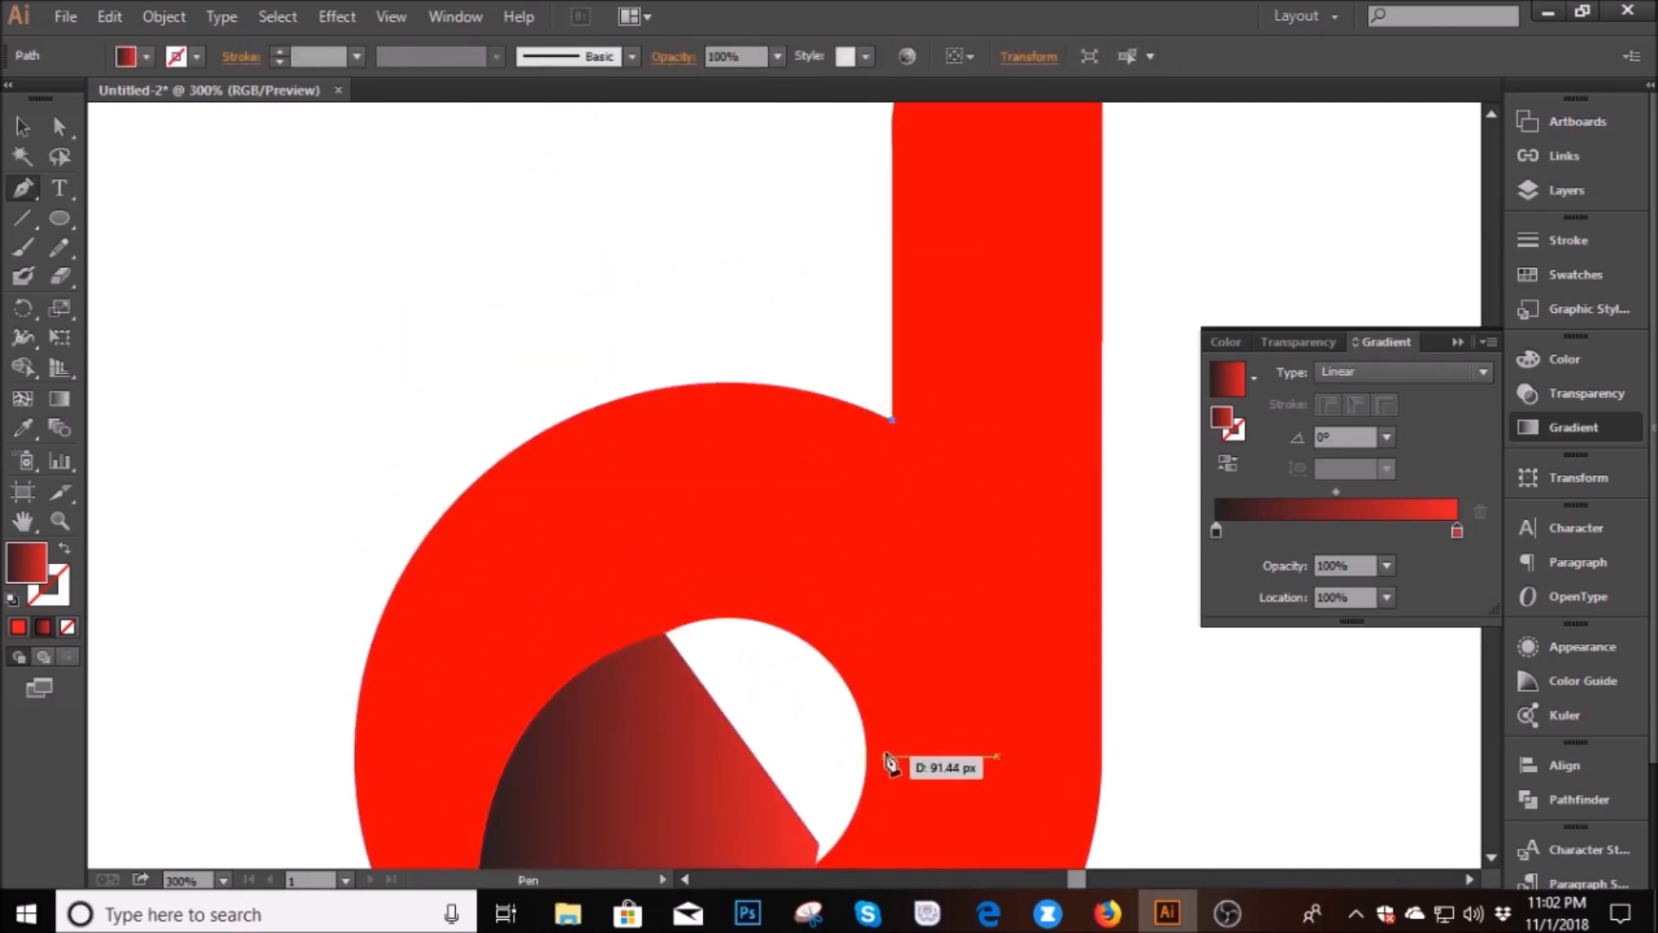
{"action": "key", "text": "ctrl+z"}
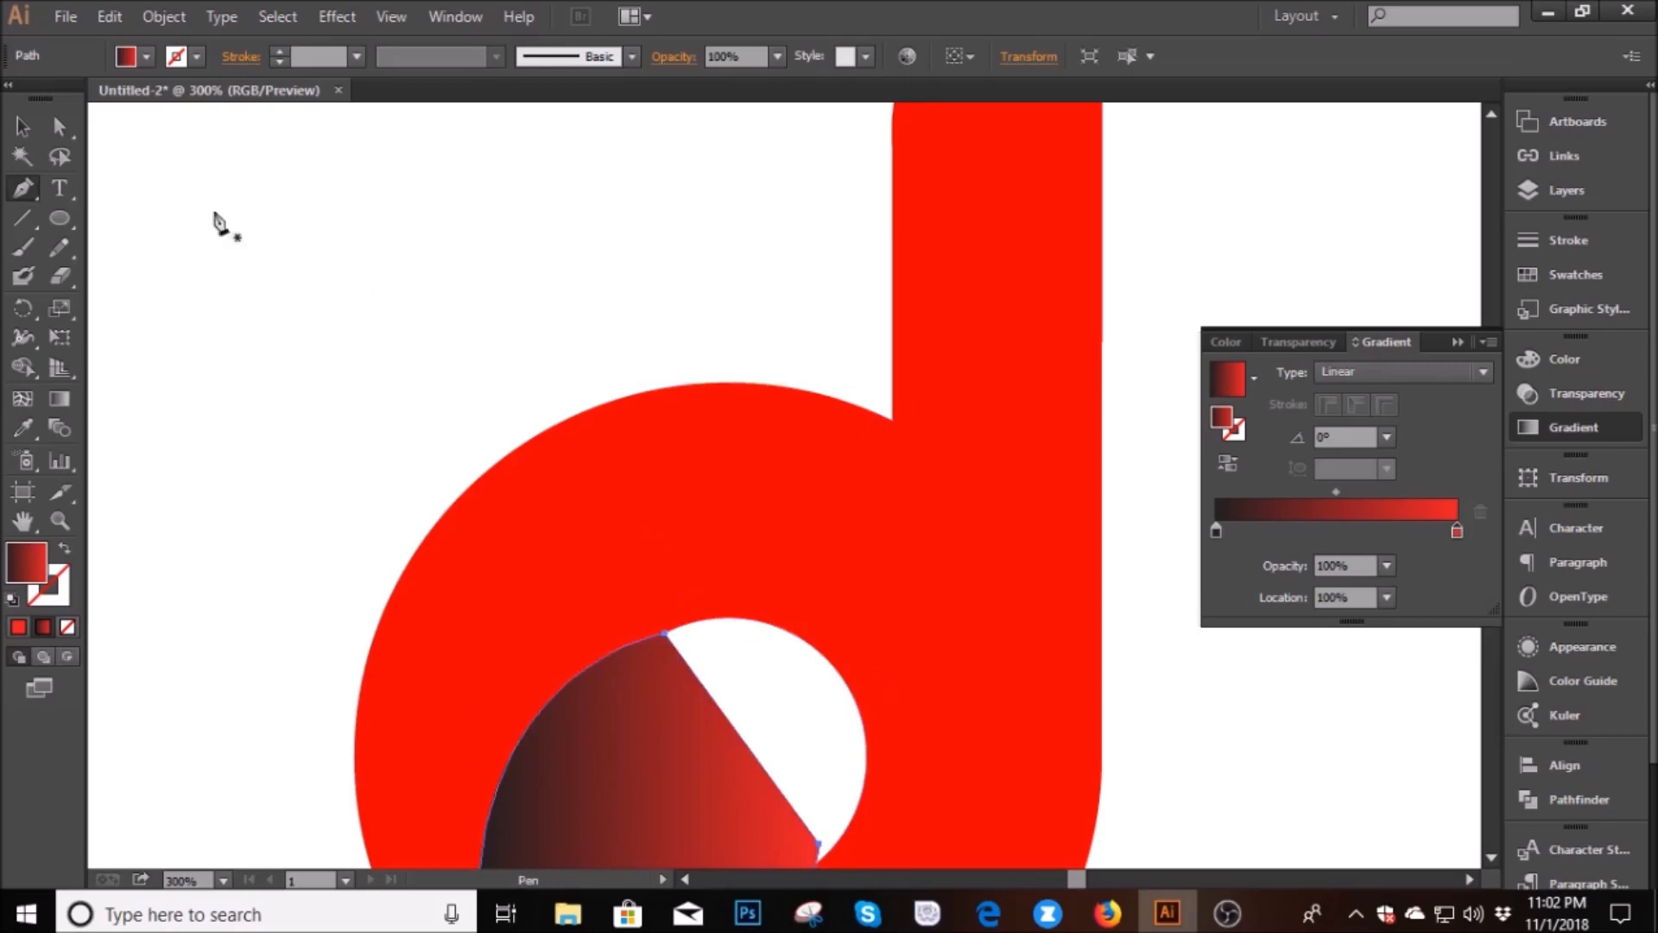
Enlarge the white circle slightly and evenly about its centre inside the letter's bowl
{"action": "left_click", "coordinate": [20, 127]}
{"action": "left_click", "coordinate": [838, 728]}
{"action": "left_click_drag", "start_coordinate": [863, 621], "coordinate": [881, 611]}
{"action": "key", "text": "ctrl+a"}
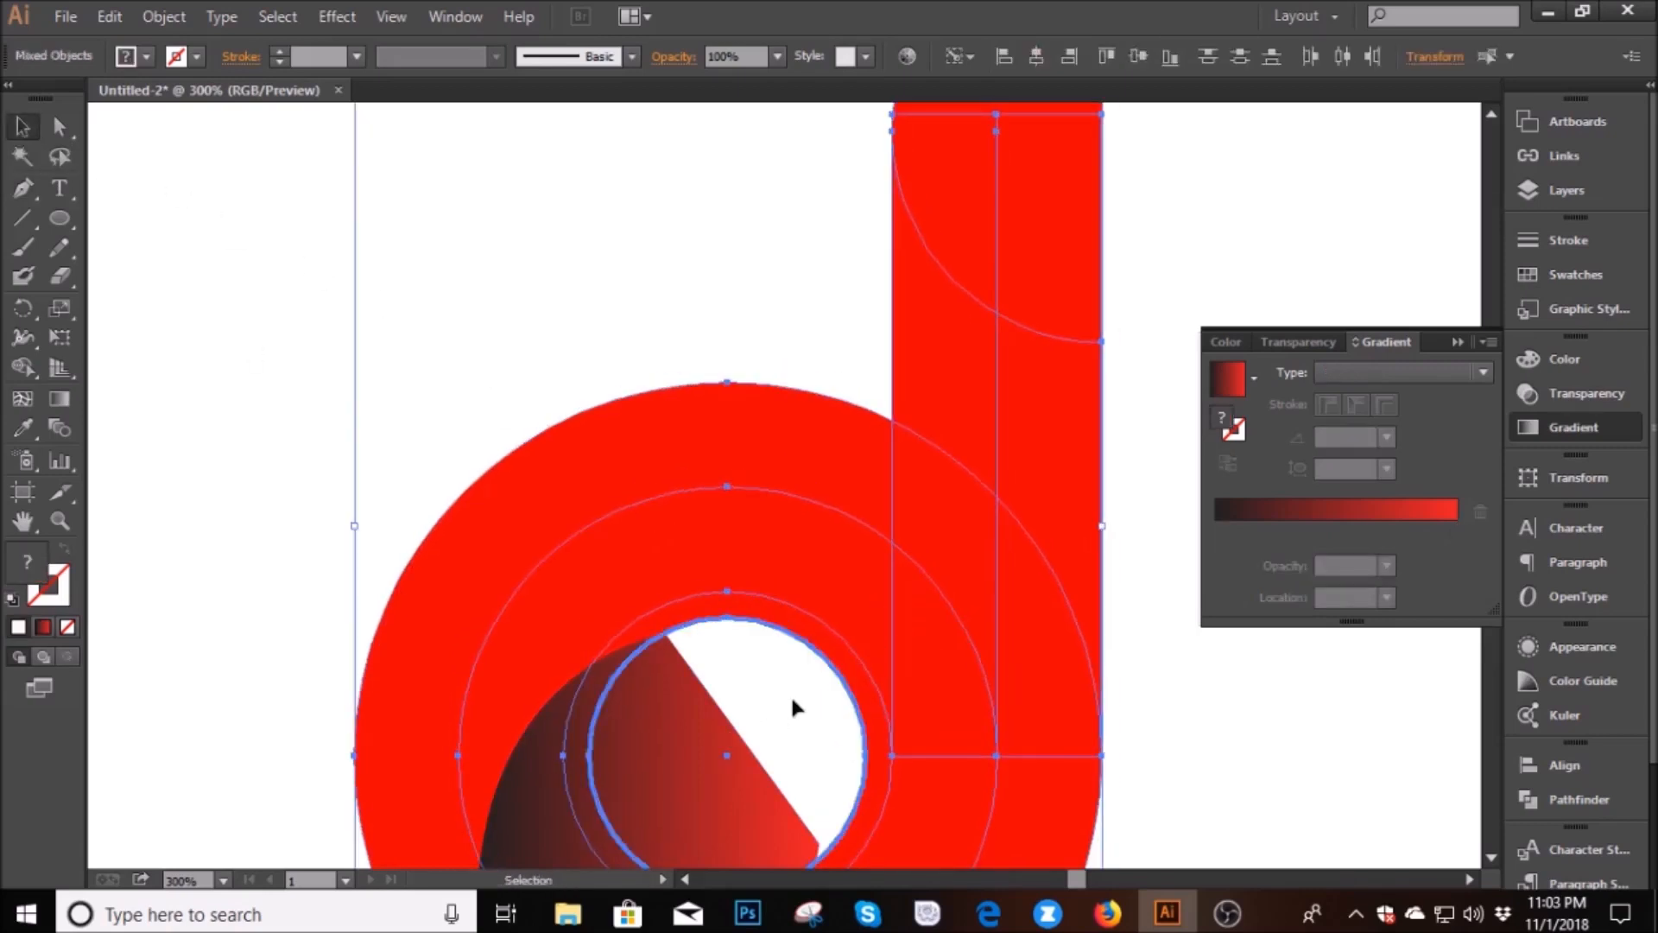
{"action": "left_click", "coordinate": [254, 391]}
{"action": "left_click", "coordinate": [816, 708]}
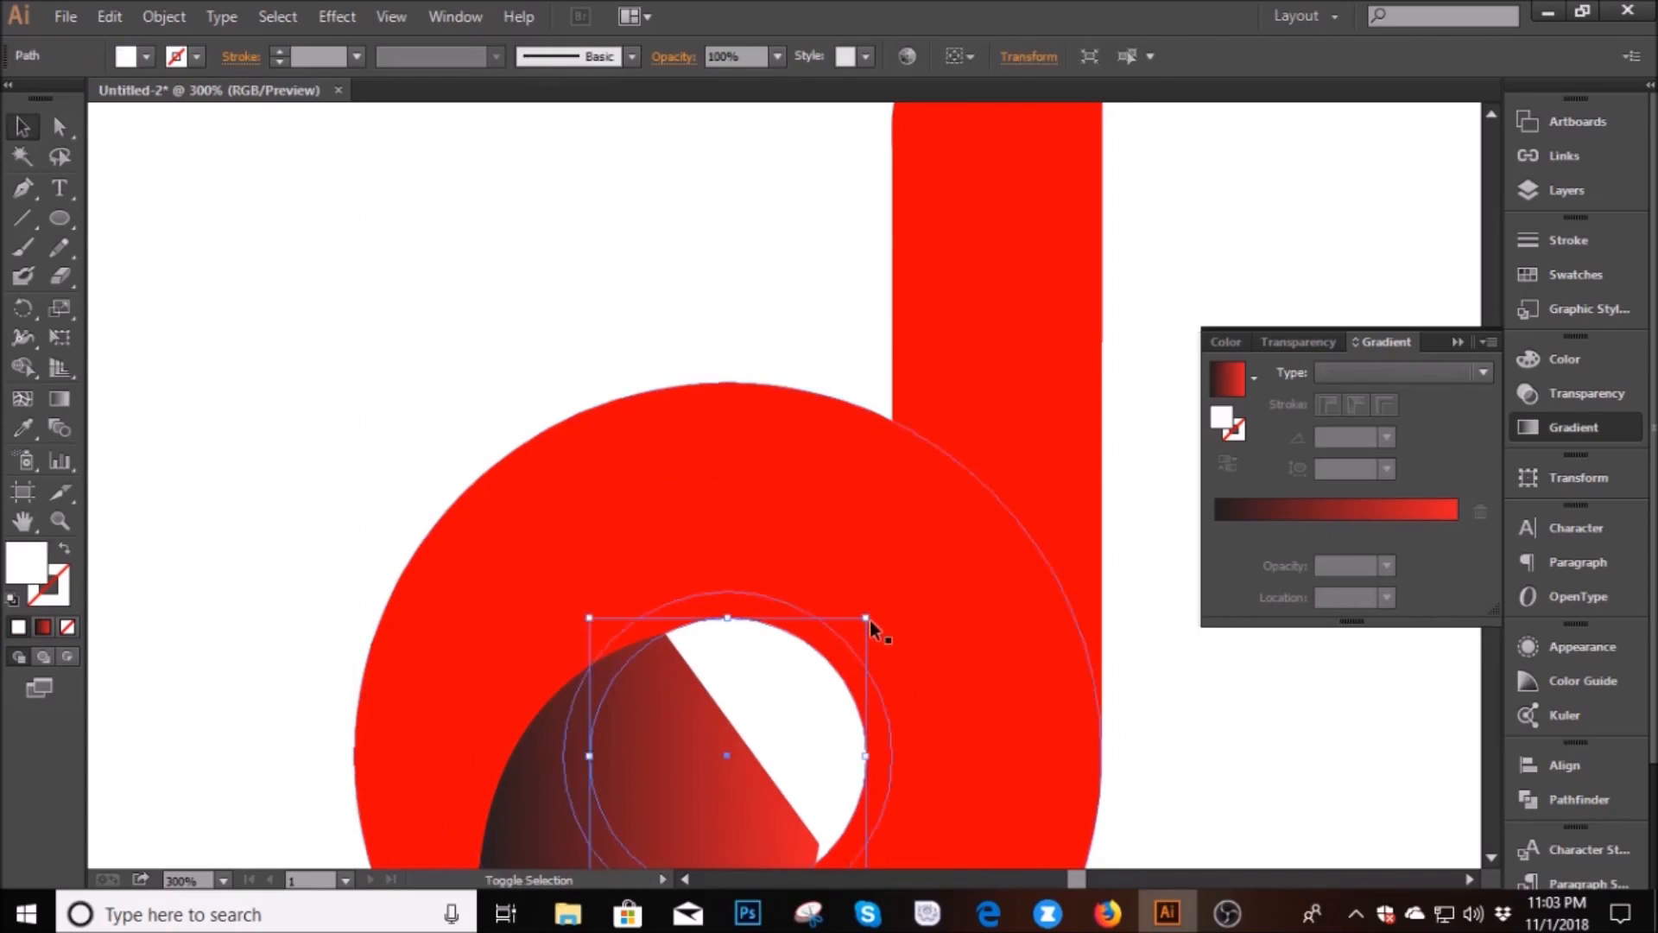
{"action": "left_click_drag", "start_coordinate": [869, 617], "coordinate": [891, 587]}
{"action": "left_click_drag", "start_coordinate": [789, 692], "coordinate": [812, 703]}
{"action": "scroll", "coordinate": [810, 704], "scroll_direction": "down", "scroll_amount": 3}
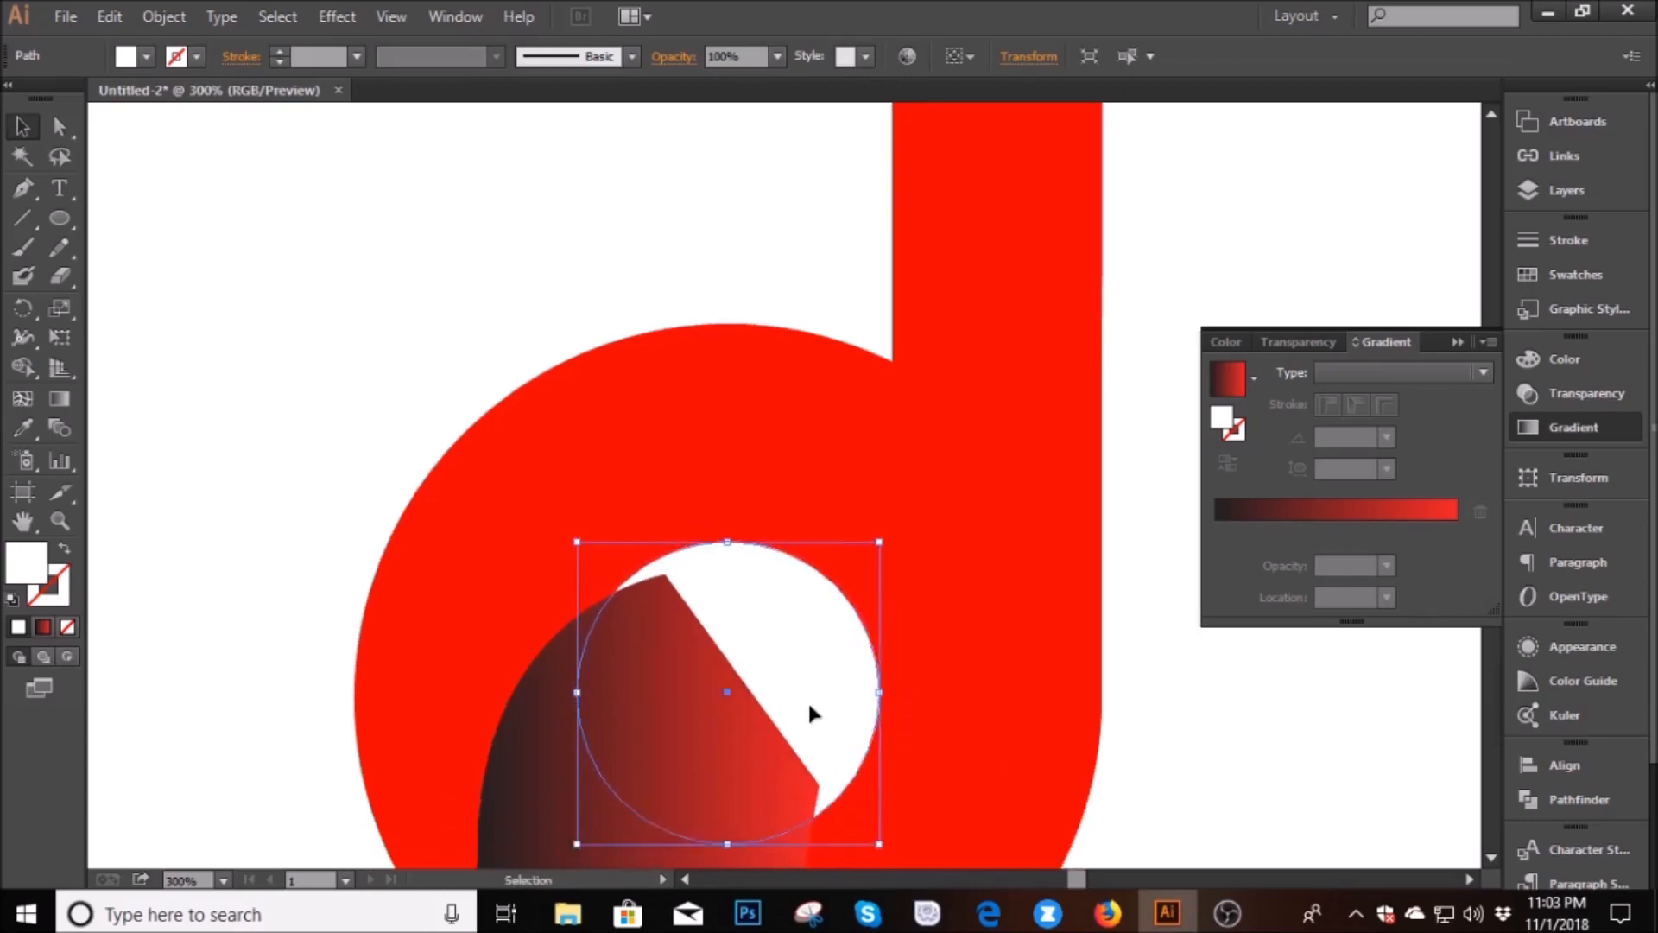
{"action": "scroll", "coordinate": [810, 622], "scroll_direction": "down", "scroll_amount": 2}
{"action": "mouse_move", "coordinate": [816, 527]}
{"action": "left_mouse_down"}
{"action": "mouse_move", "coordinate": [827, 512]}
{"action": "mouse_move", "coordinate": [796, 521]}
{"action": "left_mouse_up"}
{"action": "left_click_drag", "start_coordinate": [879, 341], "coordinate": [892, 329]}
{"action": "left_click_drag", "start_coordinate": [811, 482], "coordinate": [786, 485]}
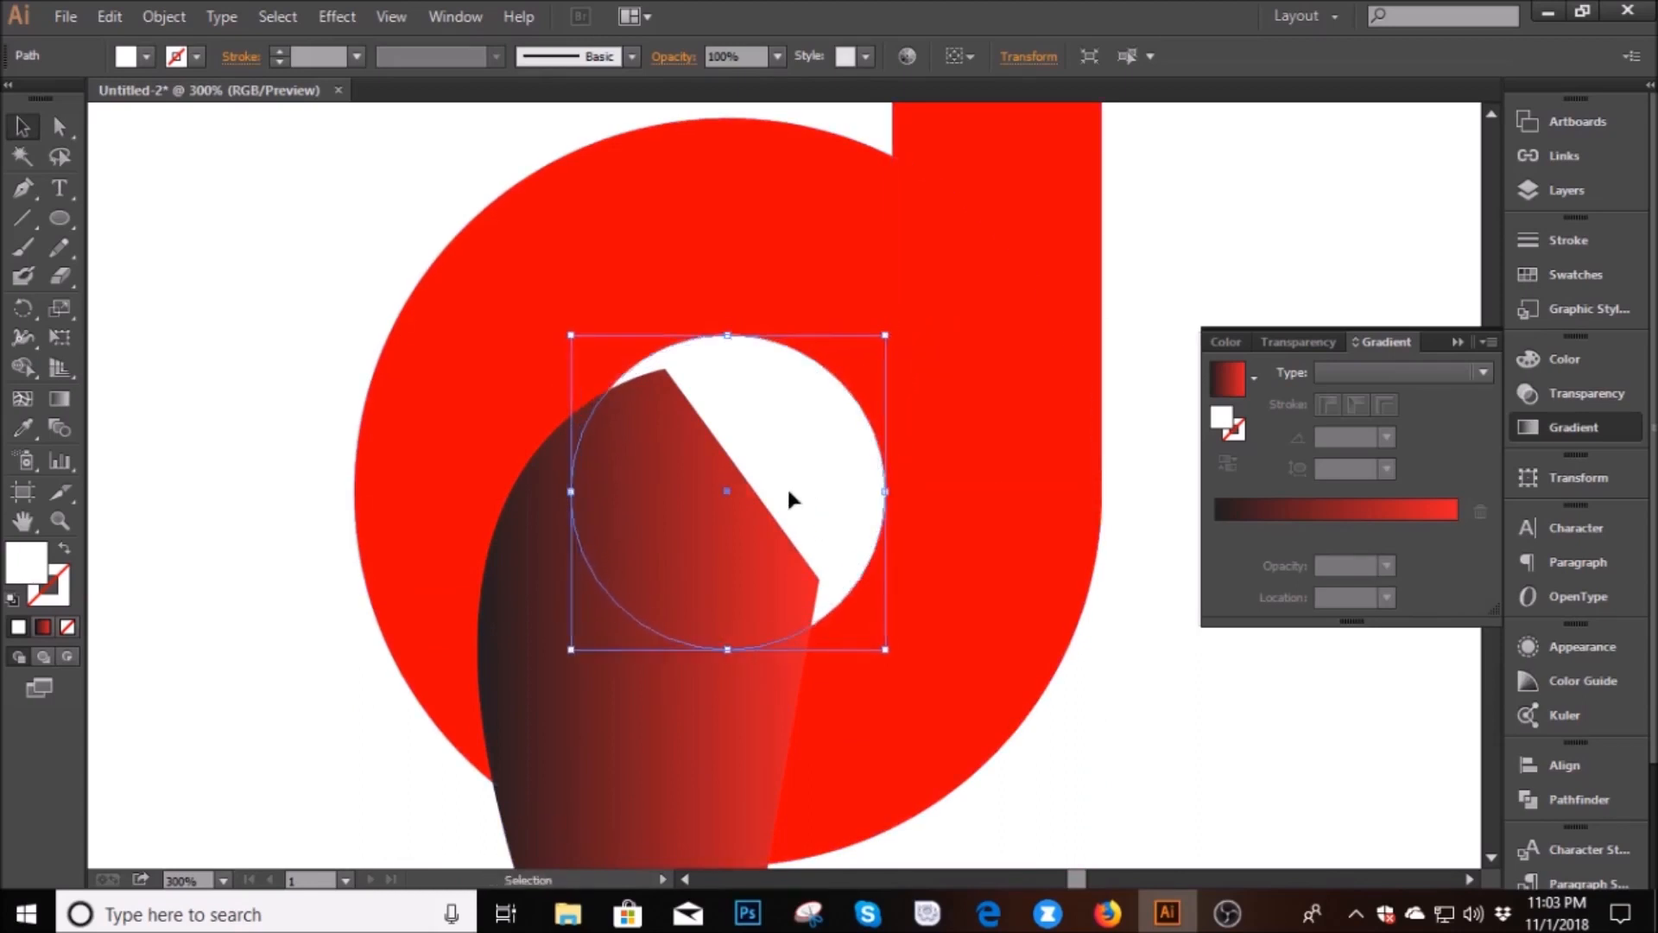
Draw a closed Pen shape from the stem across the upper part of the ring and past its outer edge, filled with the black-to-red gradient
{"action": "scroll", "coordinate": [816, 510], "scroll_direction": "up", "scroll_amount": 2}
{"action": "left_click", "coordinate": [23, 188]}
{"action": "left_click", "coordinate": [892, 245]}
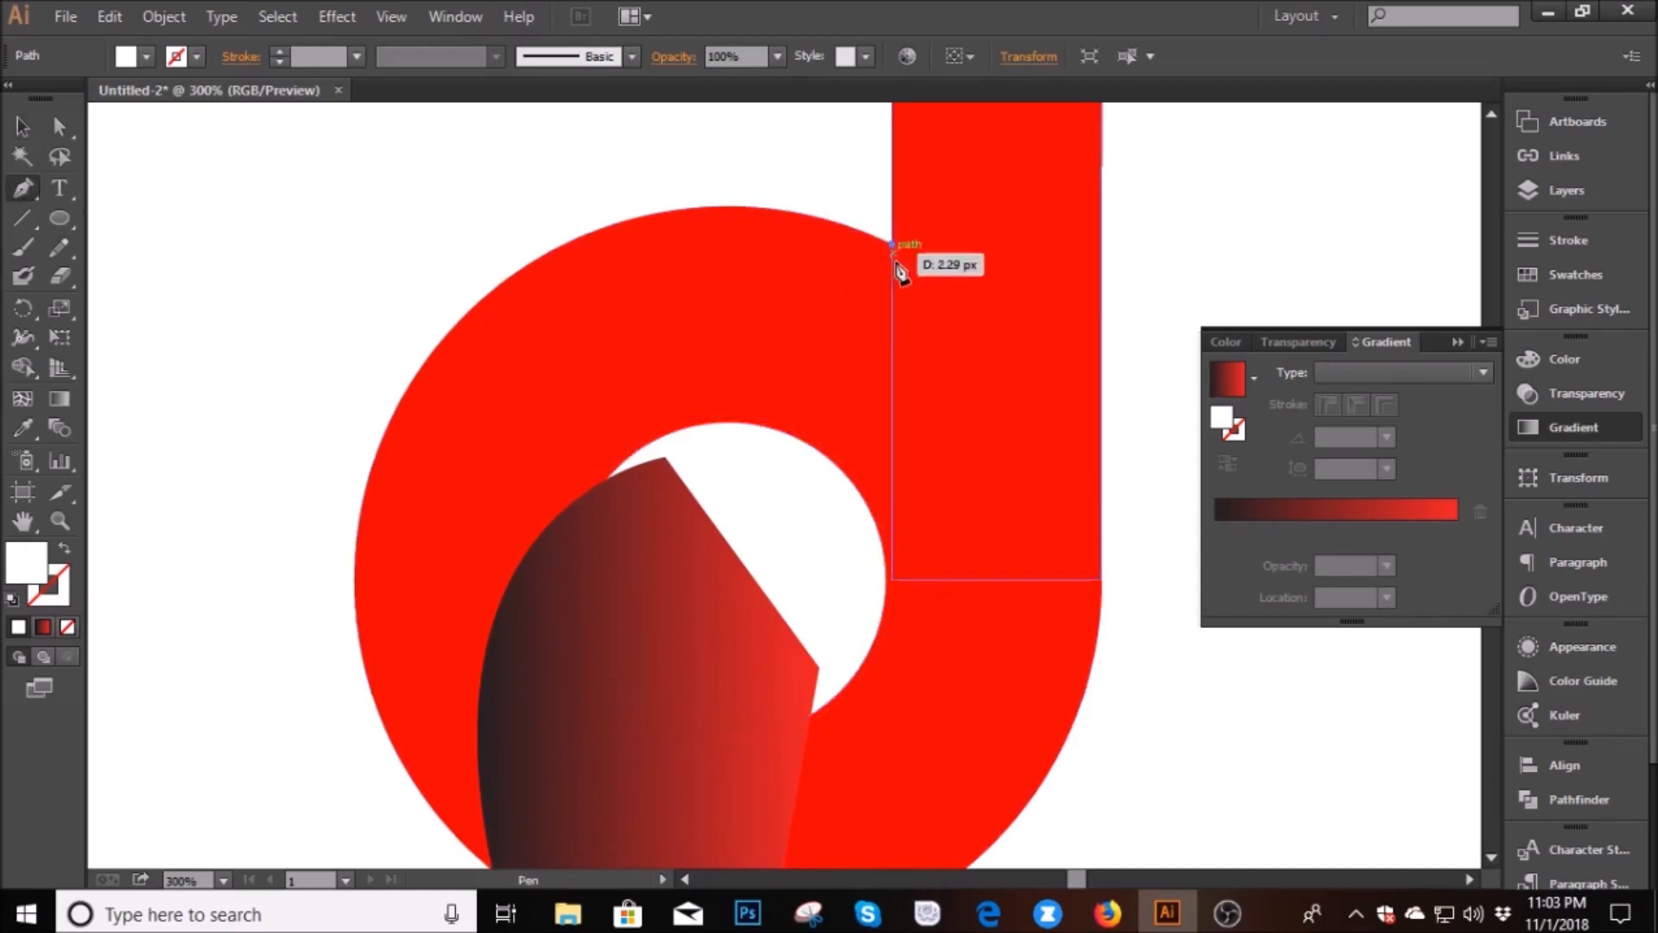
{"action": "left_click", "coordinate": [892, 578]}
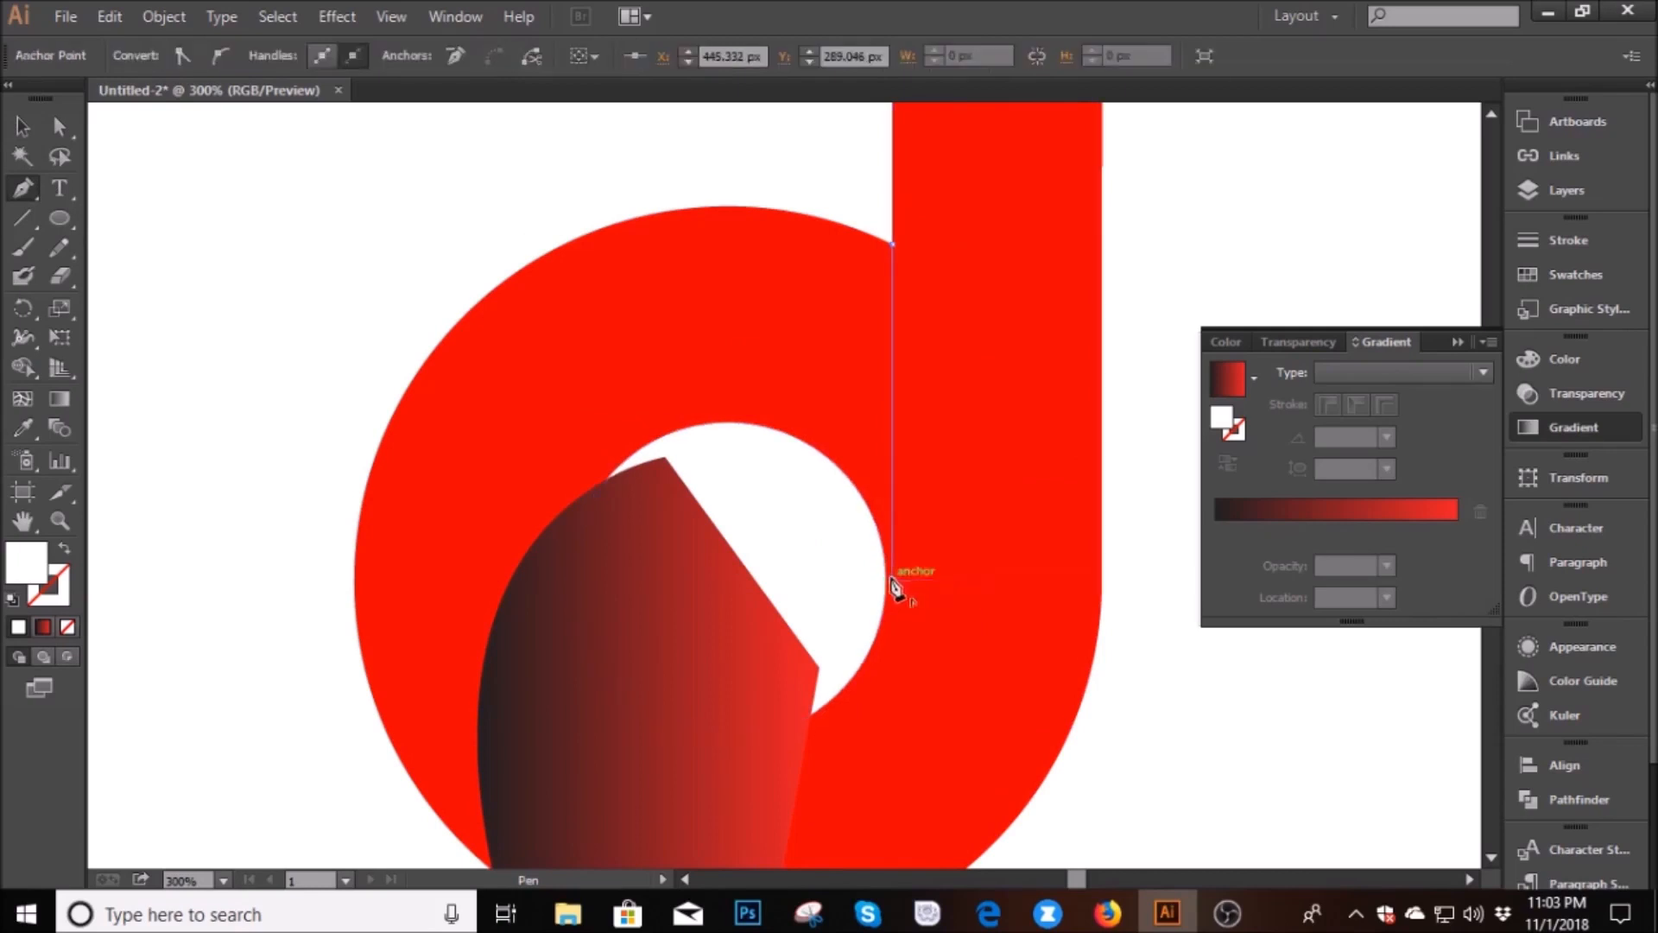
{"action": "left_click", "coordinate": [728, 485]}
{"action": "left_click", "coordinate": [391, 301]}
{"action": "left_click", "coordinate": [400, 197]}
{"action": "left_click", "coordinate": [605, 164]}
{"action": "left_click", "coordinate": [877, 210]}
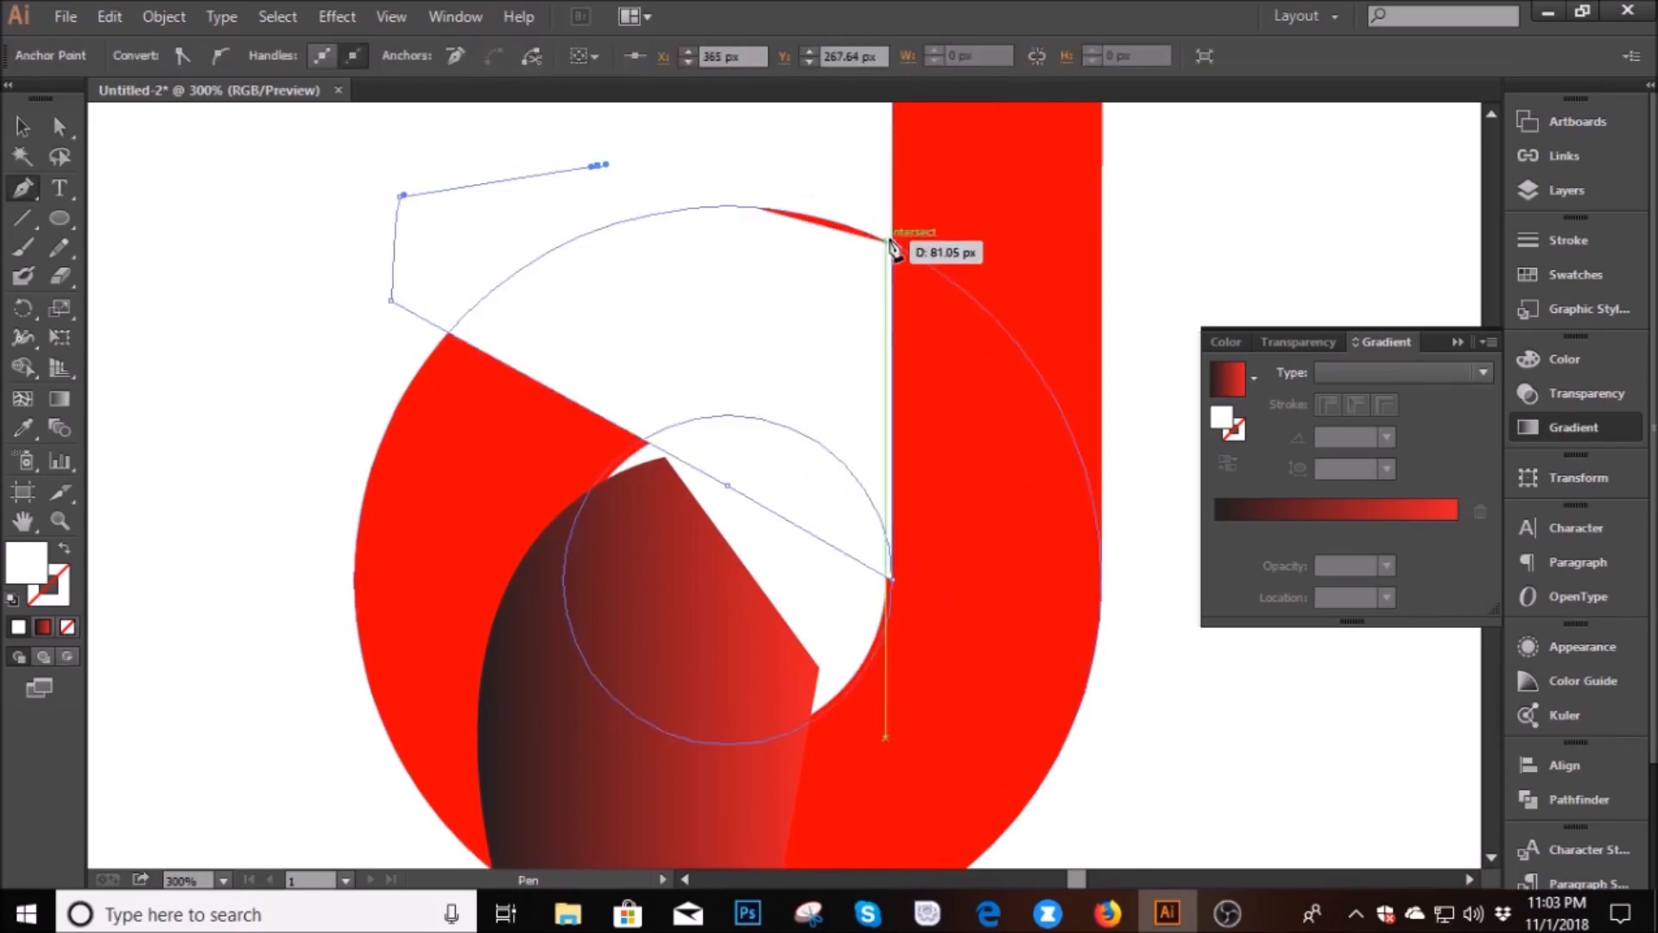
{"action": "left_click", "coordinate": [894, 247]}
{"action": "left_click", "coordinate": [43, 627]}
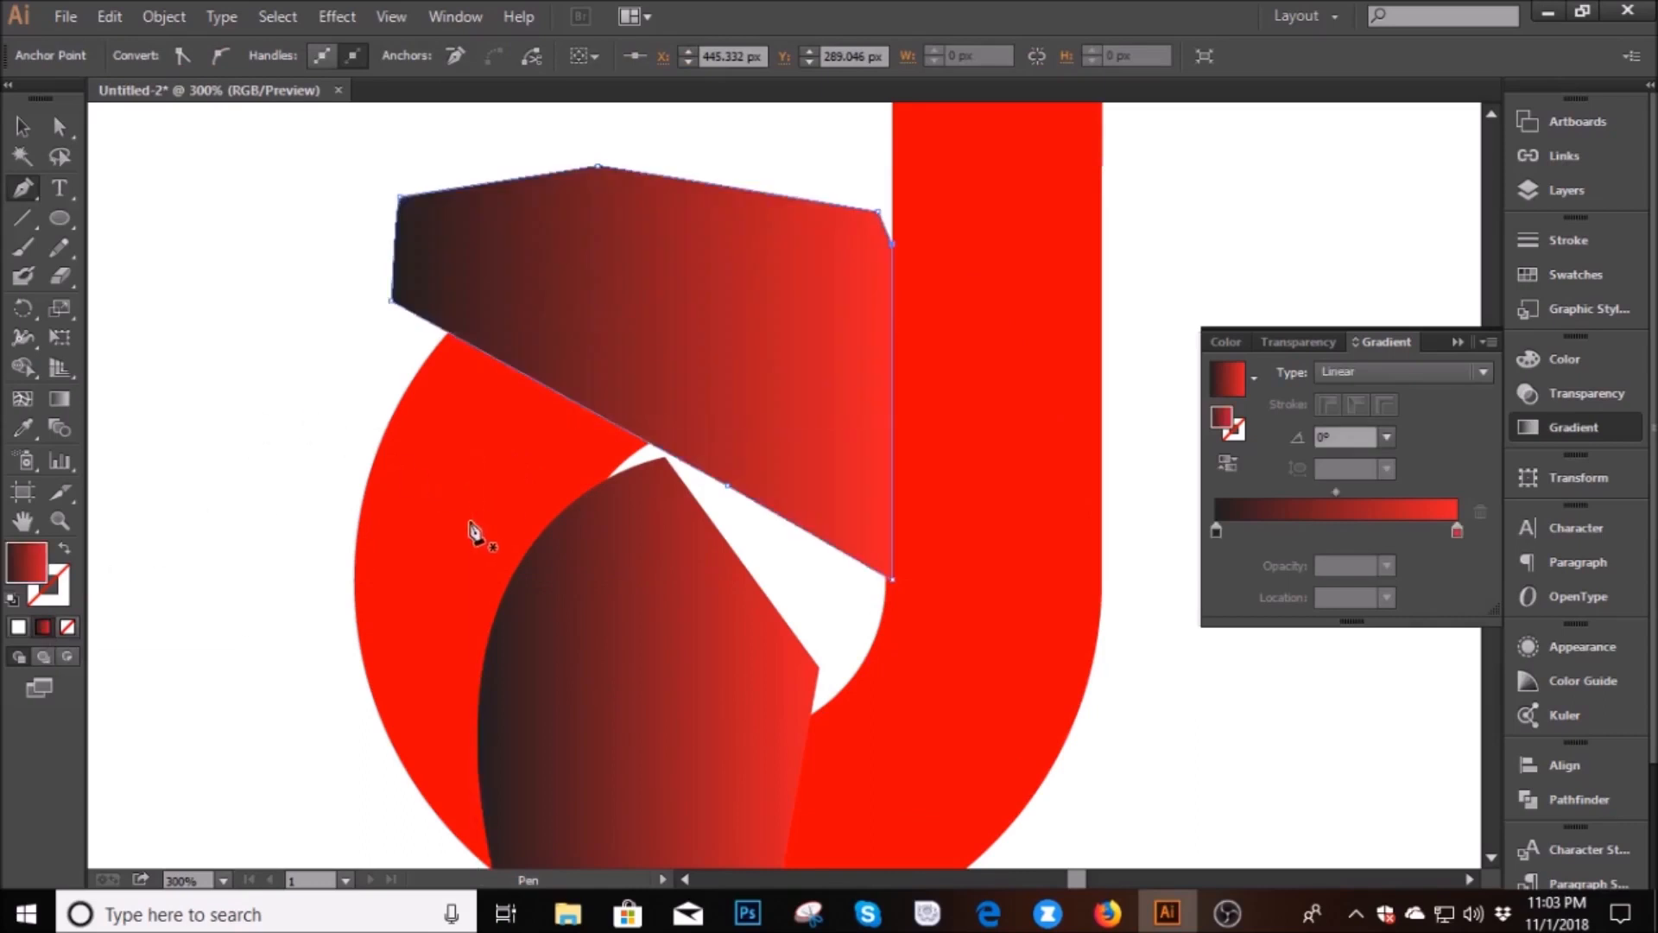
{"action": "scroll", "coordinate": [260, 354], "scroll_direction": "down", "scroll_amount": 1}
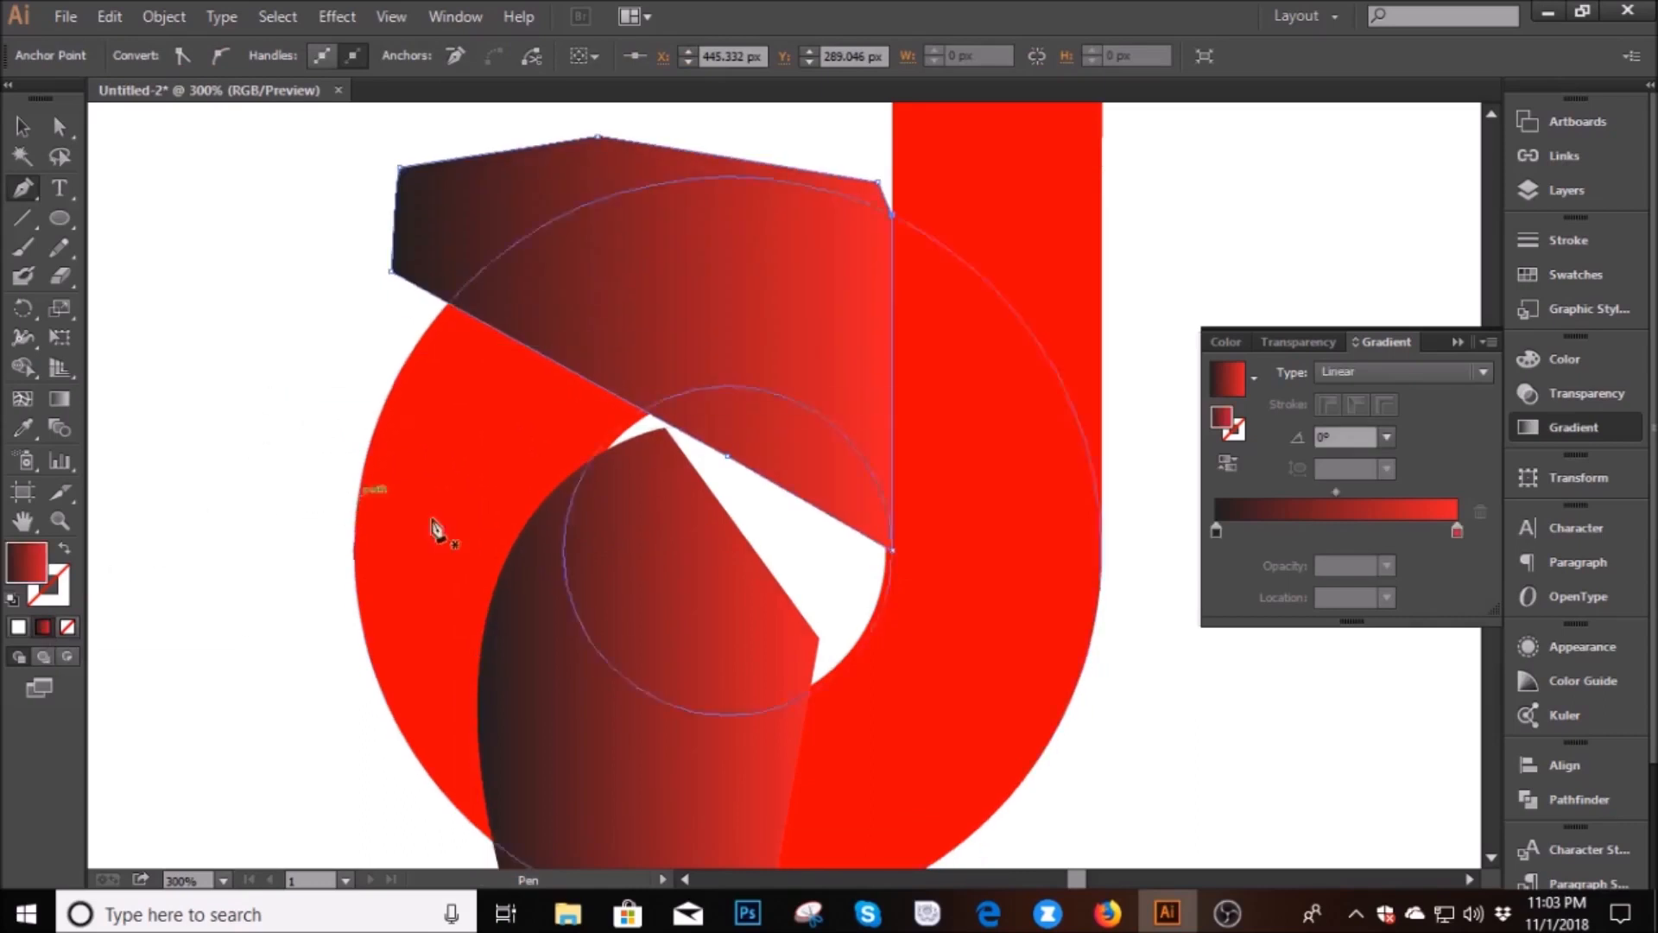
Try the Minus Front and Minus Back operations on both gradient shapes together with the letter, undoing each
{"action": "left_click", "coordinate": [19, 133]}
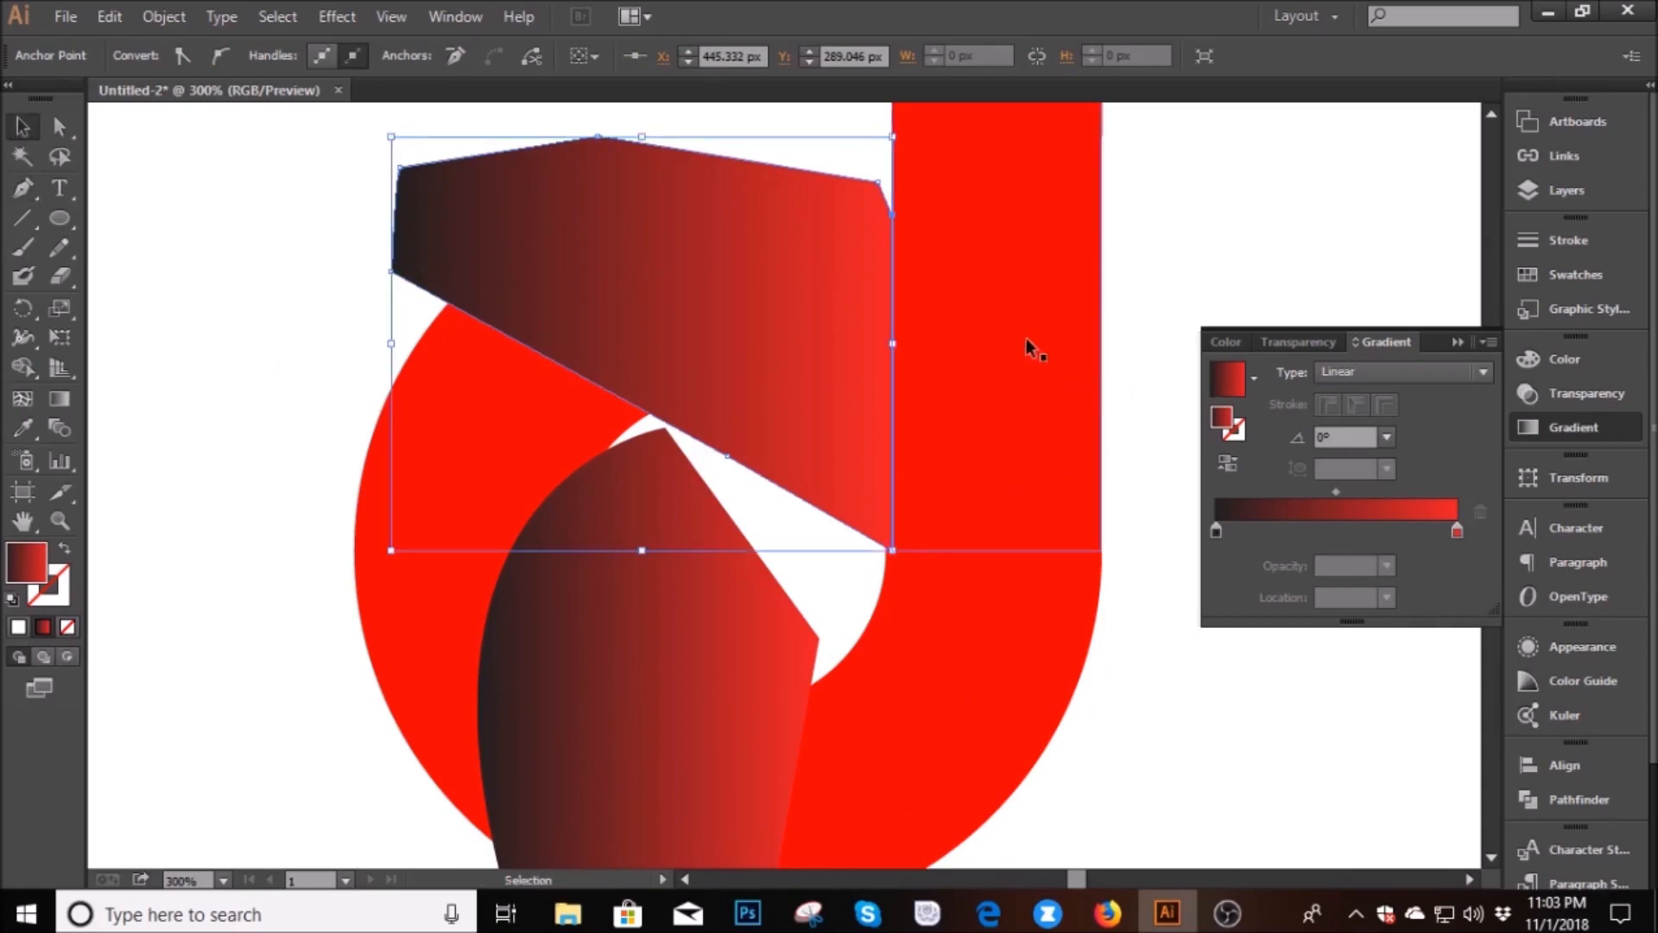
{"action": "scroll", "coordinate": [848, 564], "scroll_direction": "down", "scroll_amount": 2}
{"action": "left_click", "coordinate": [739, 646], "text": "shift"}
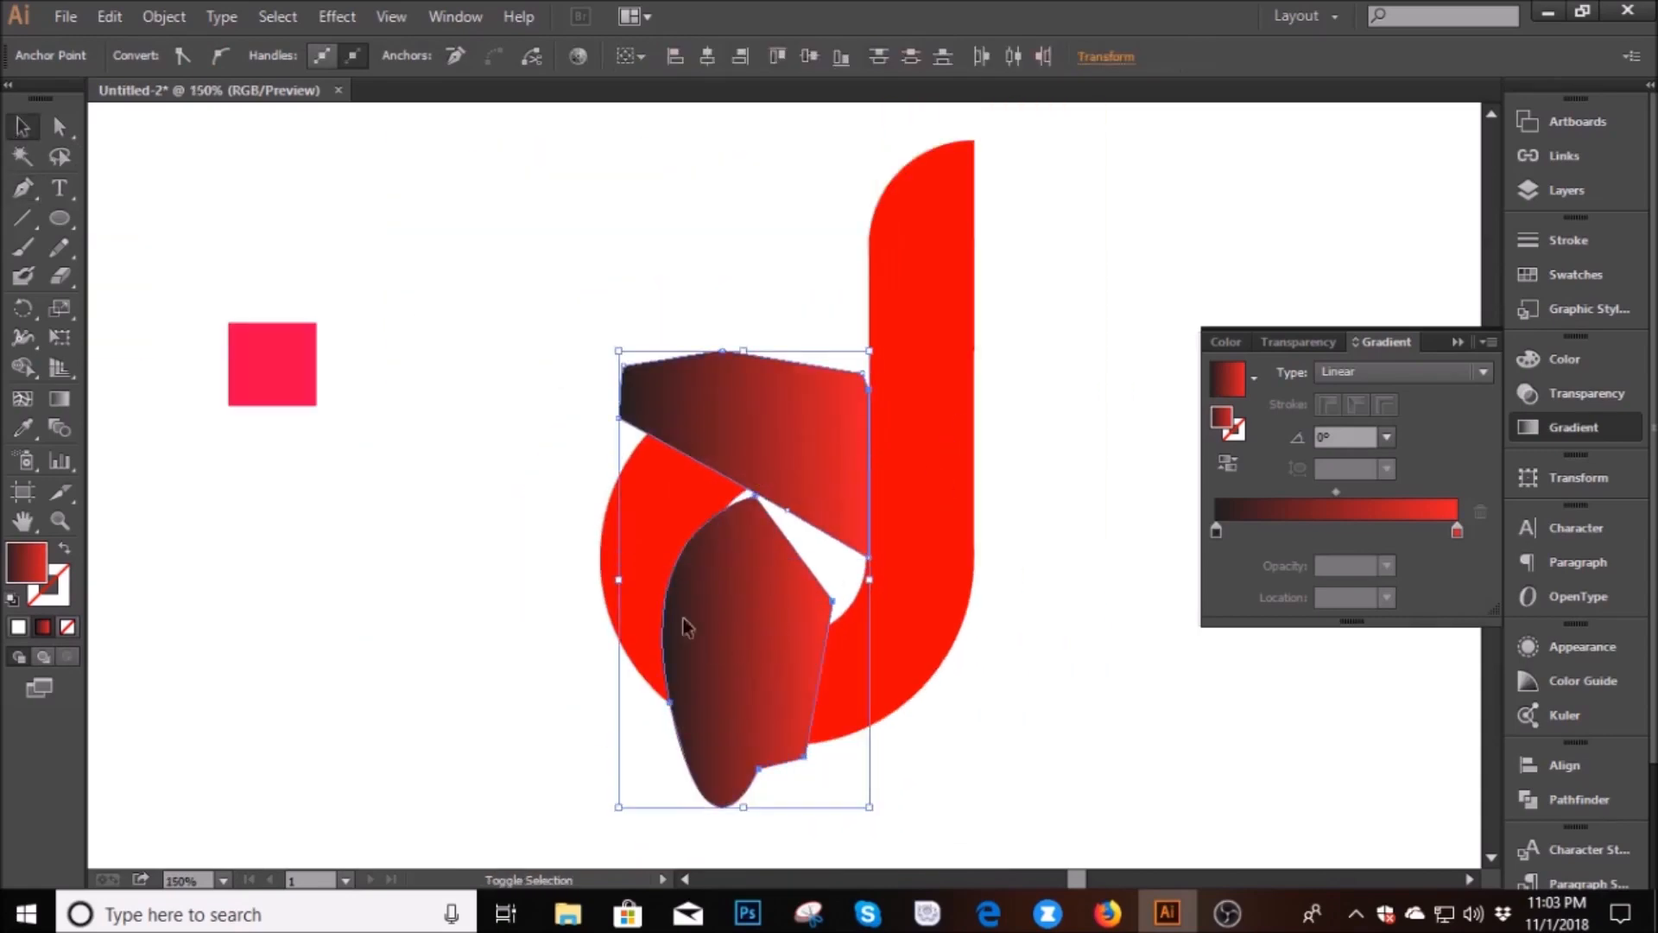
{"action": "left_click", "coordinate": [622, 567], "text": "shift"}
{"action": "left_click", "coordinate": [1553, 800]}
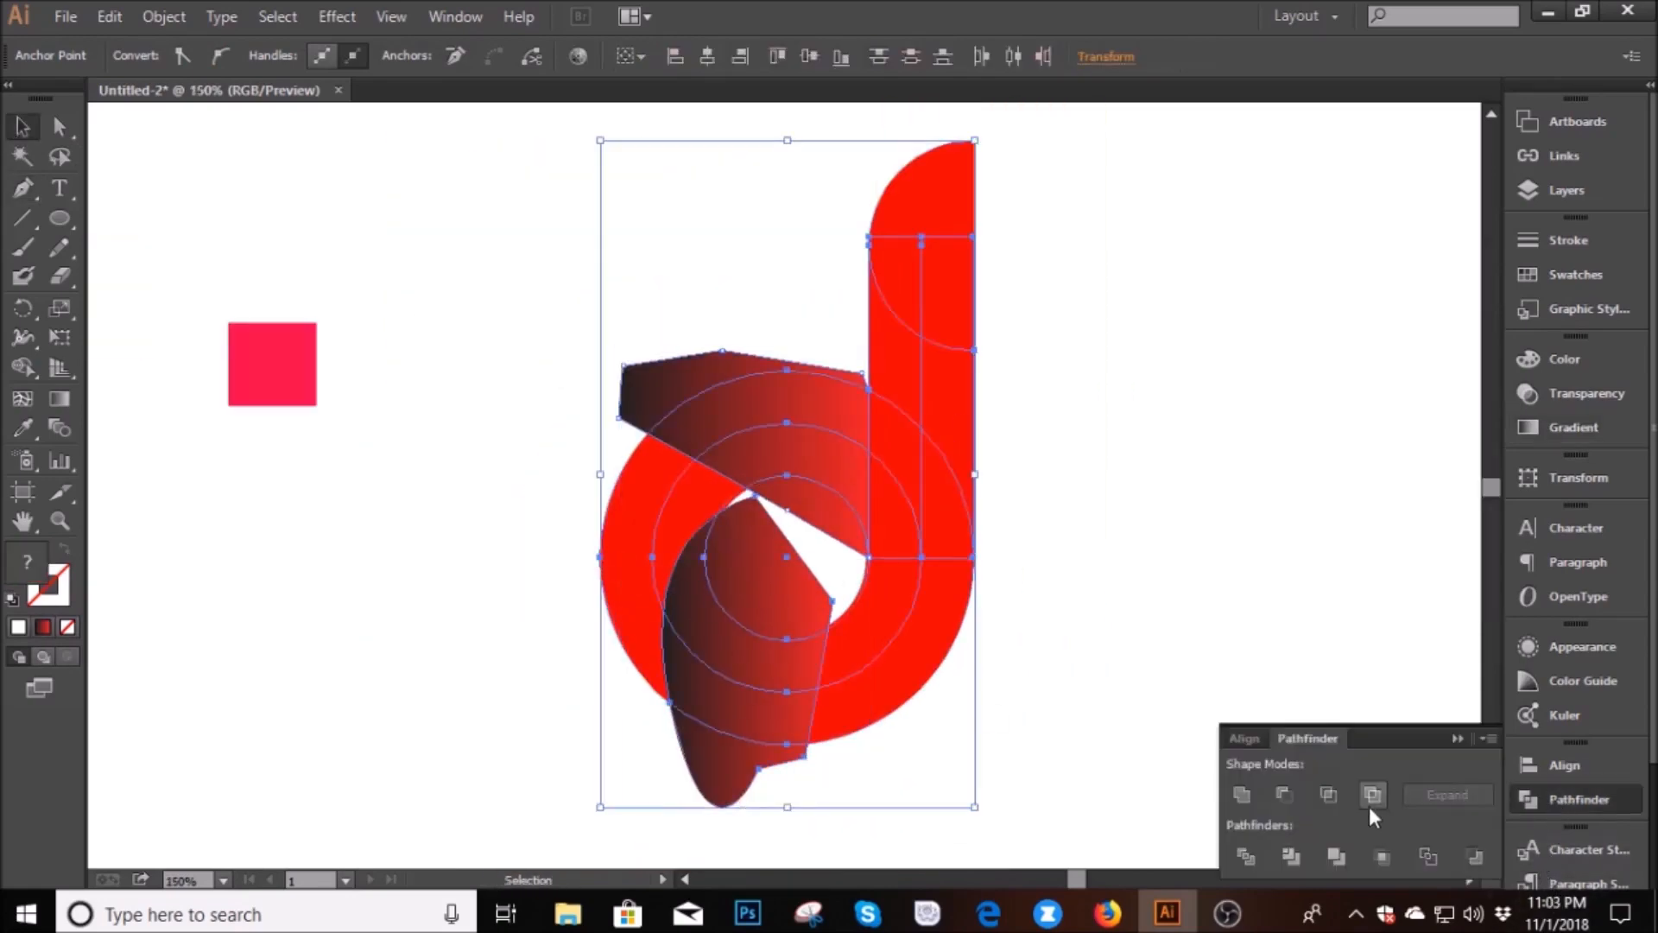
{"action": "left_click", "coordinate": [1285, 793]}
{"action": "key", "text": "ctrl+z"}
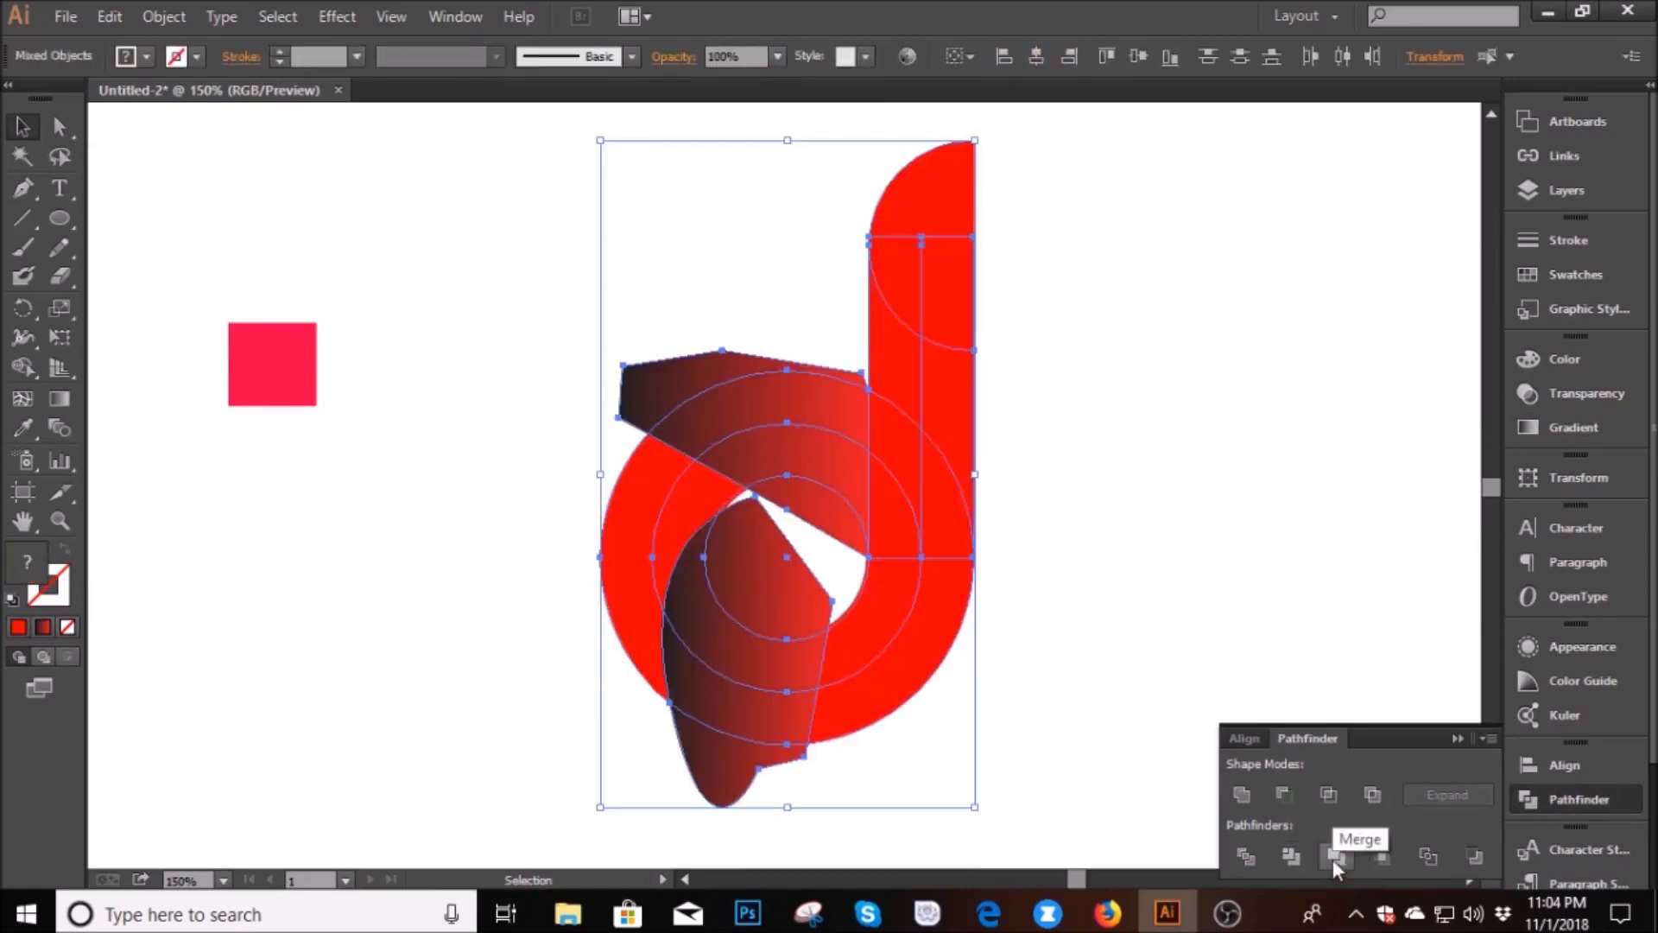
{"action": "left_click", "coordinate": [1475, 855]}
{"action": "key", "text": "ctrl+z"}
Try to subtract the lower gradient shape and the letter from each other with Minus Front, and undo it
{"action": "left_click", "coordinate": [1181, 633]}
{"action": "left_click", "coordinate": [690, 626]}
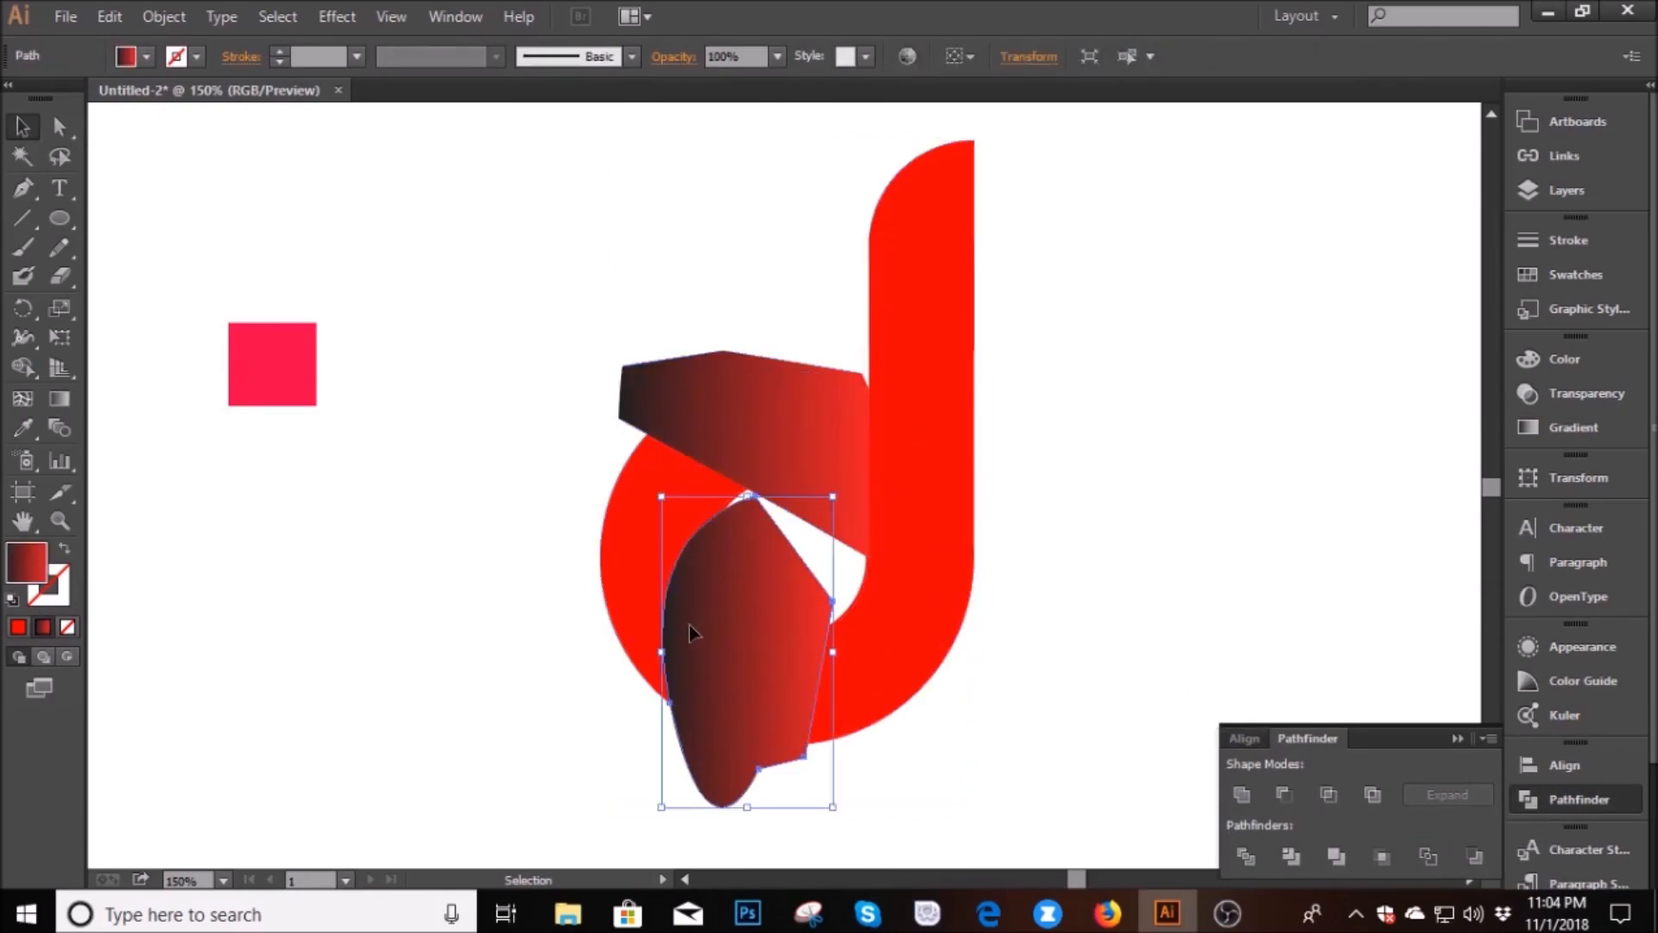
{"action": "left_click", "coordinate": [635, 576], "text": "shift"}
{"action": "left_click", "coordinate": [1284, 794]}
{"action": "key", "text": "ctrl+z"}
{"action": "left_click", "coordinate": [973, 670]}
Select the gradient shapes together with the letter and split them into separate pieces with the Divide operation
{"action": "scroll", "coordinate": [973, 670], "scroll_direction": "up", "scroll_amount": 2}
{"action": "scroll", "coordinate": [855, 669], "scroll_direction": "down", "scroll_amount": 1}
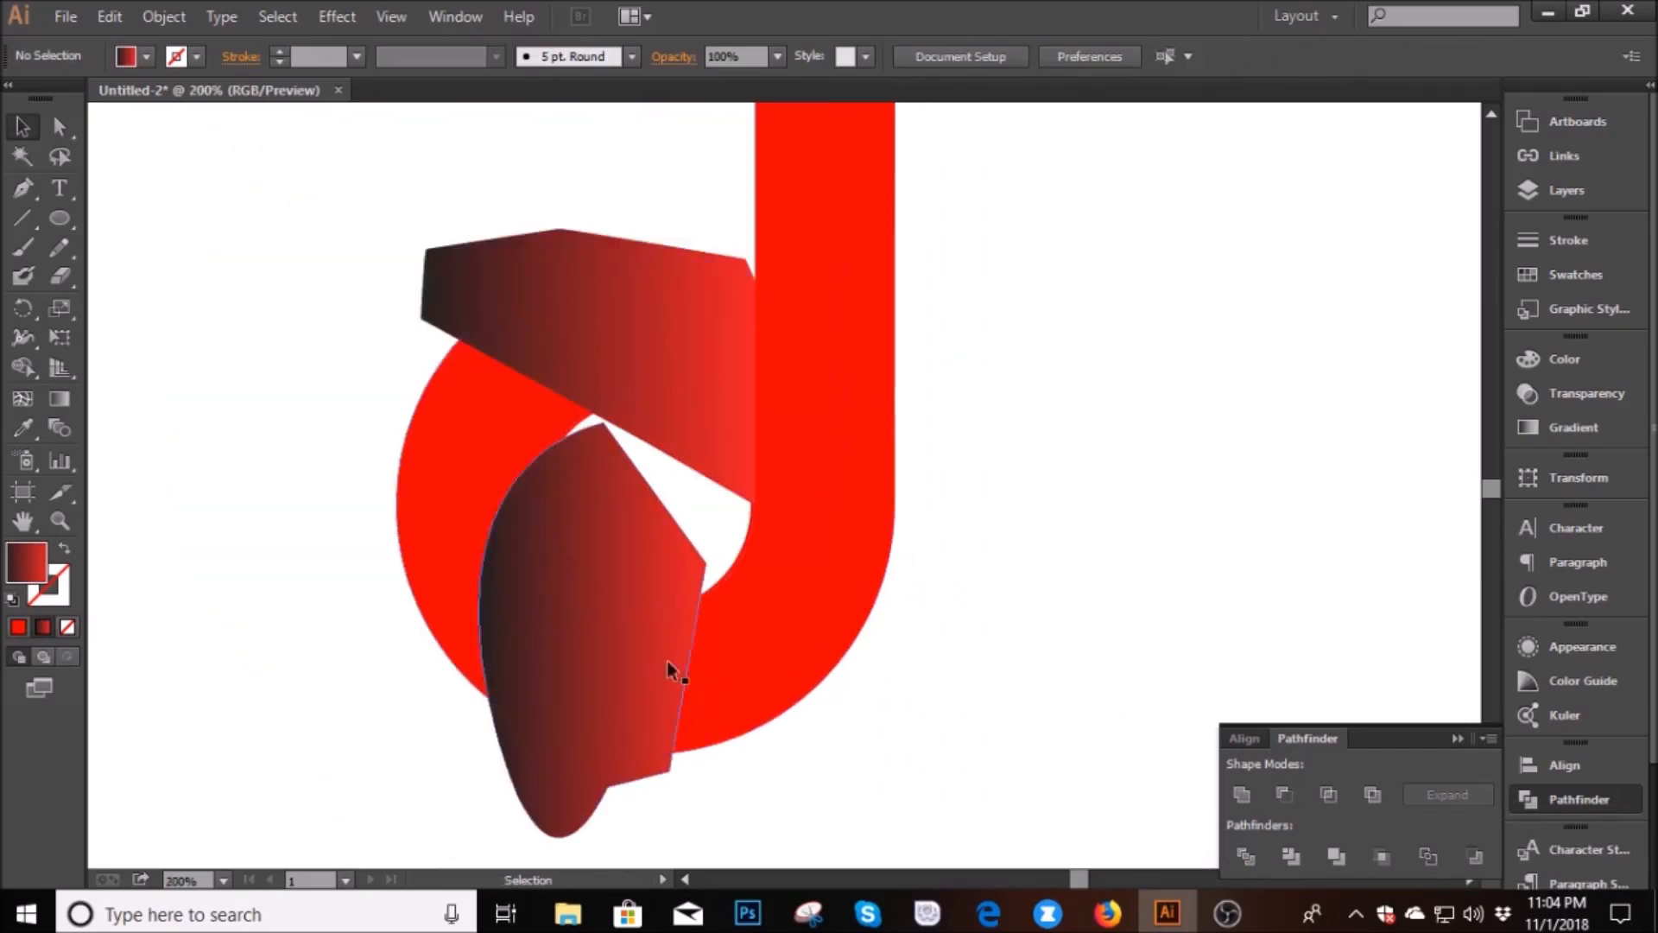
{"action": "left_click", "coordinate": [530, 619]}
{"action": "left_click", "coordinate": [444, 511], "text": "shift"}
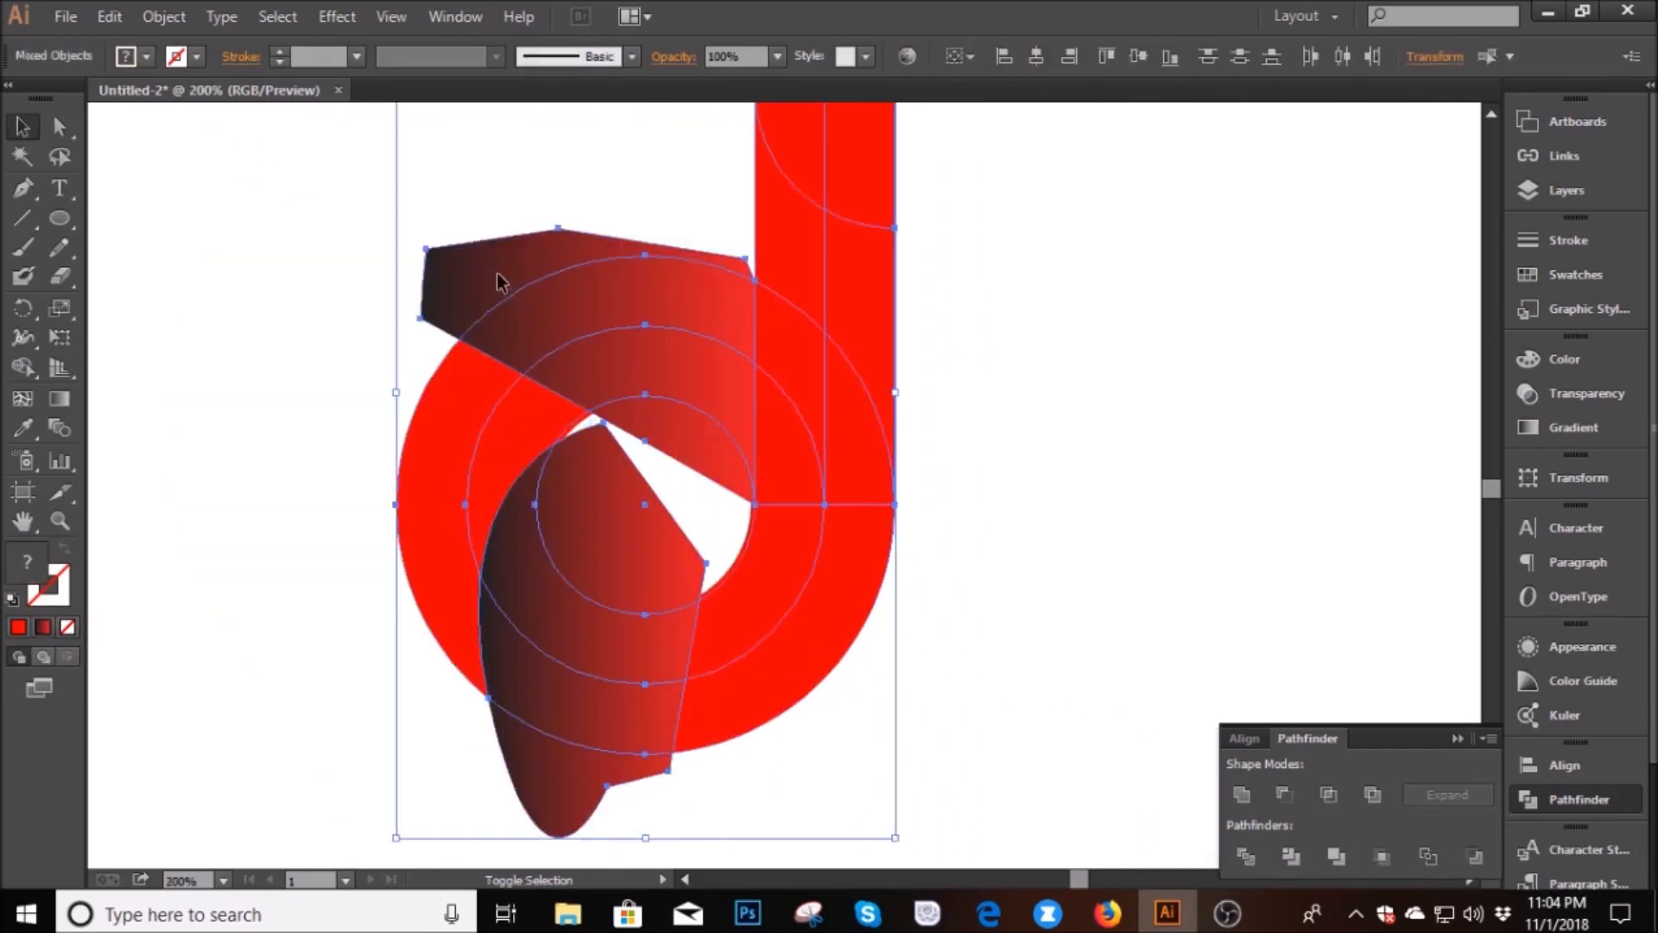
{"action": "left_click", "coordinate": [1253, 857]}
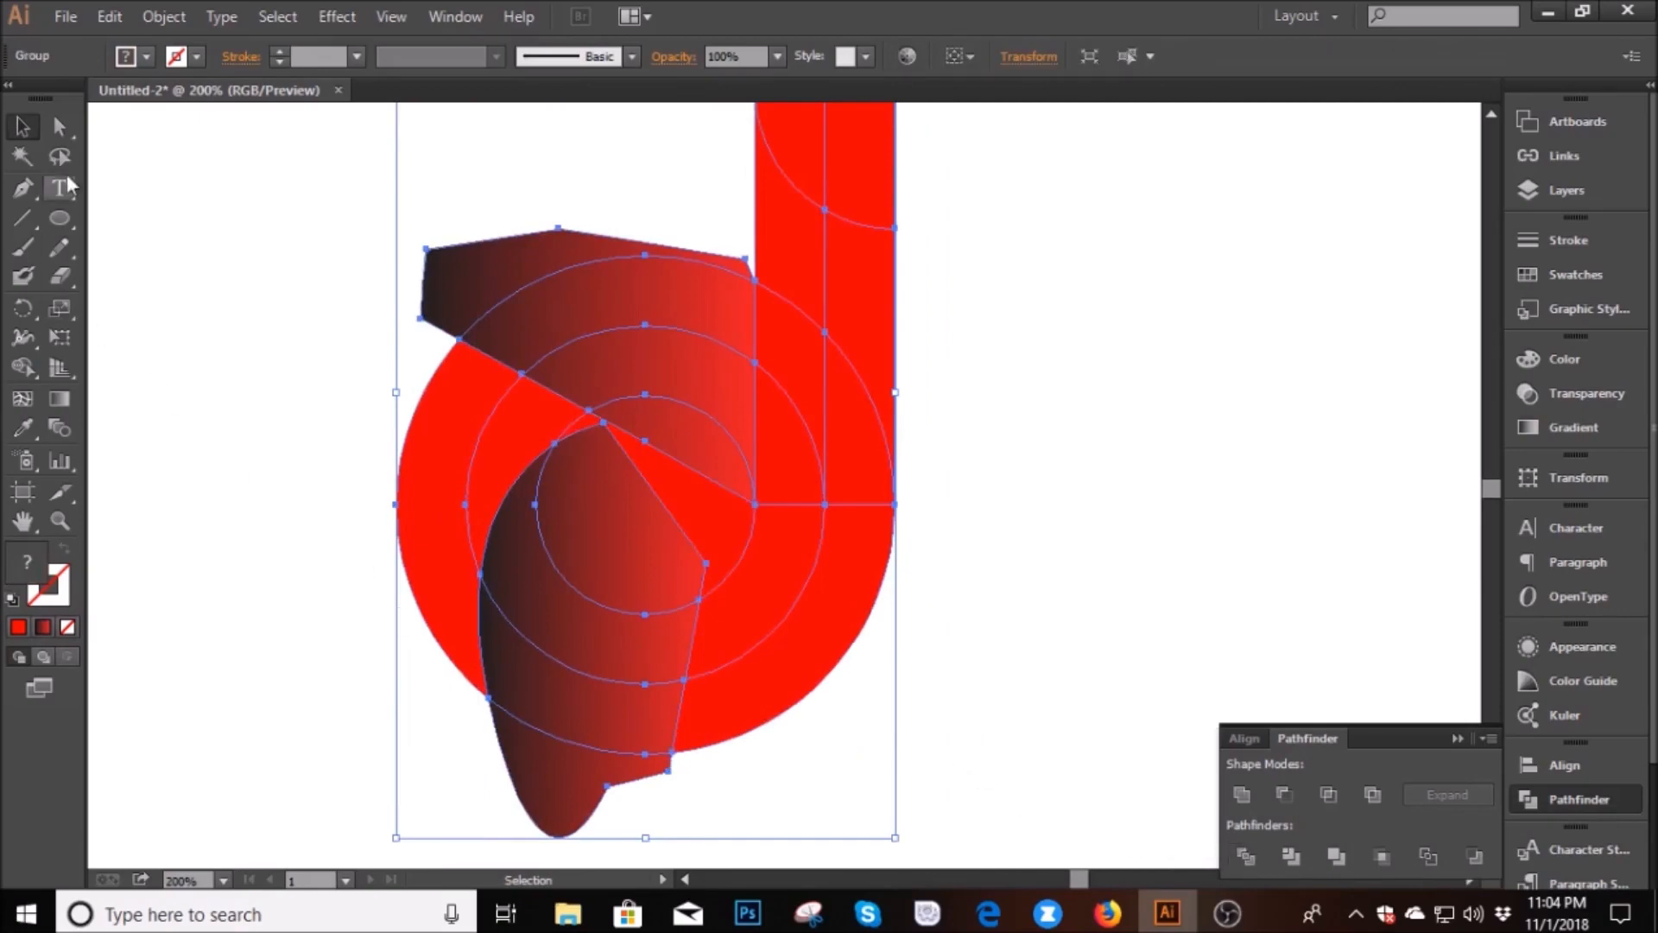
Delete the piece of the lower gradient shape that sticks out beyond the ring's outer edge using Direct Selection
{"action": "key", "text": "a"}
{"action": "left_click_drag", "start_coordinate": [540, 784], "coordinate": [504, 804]}
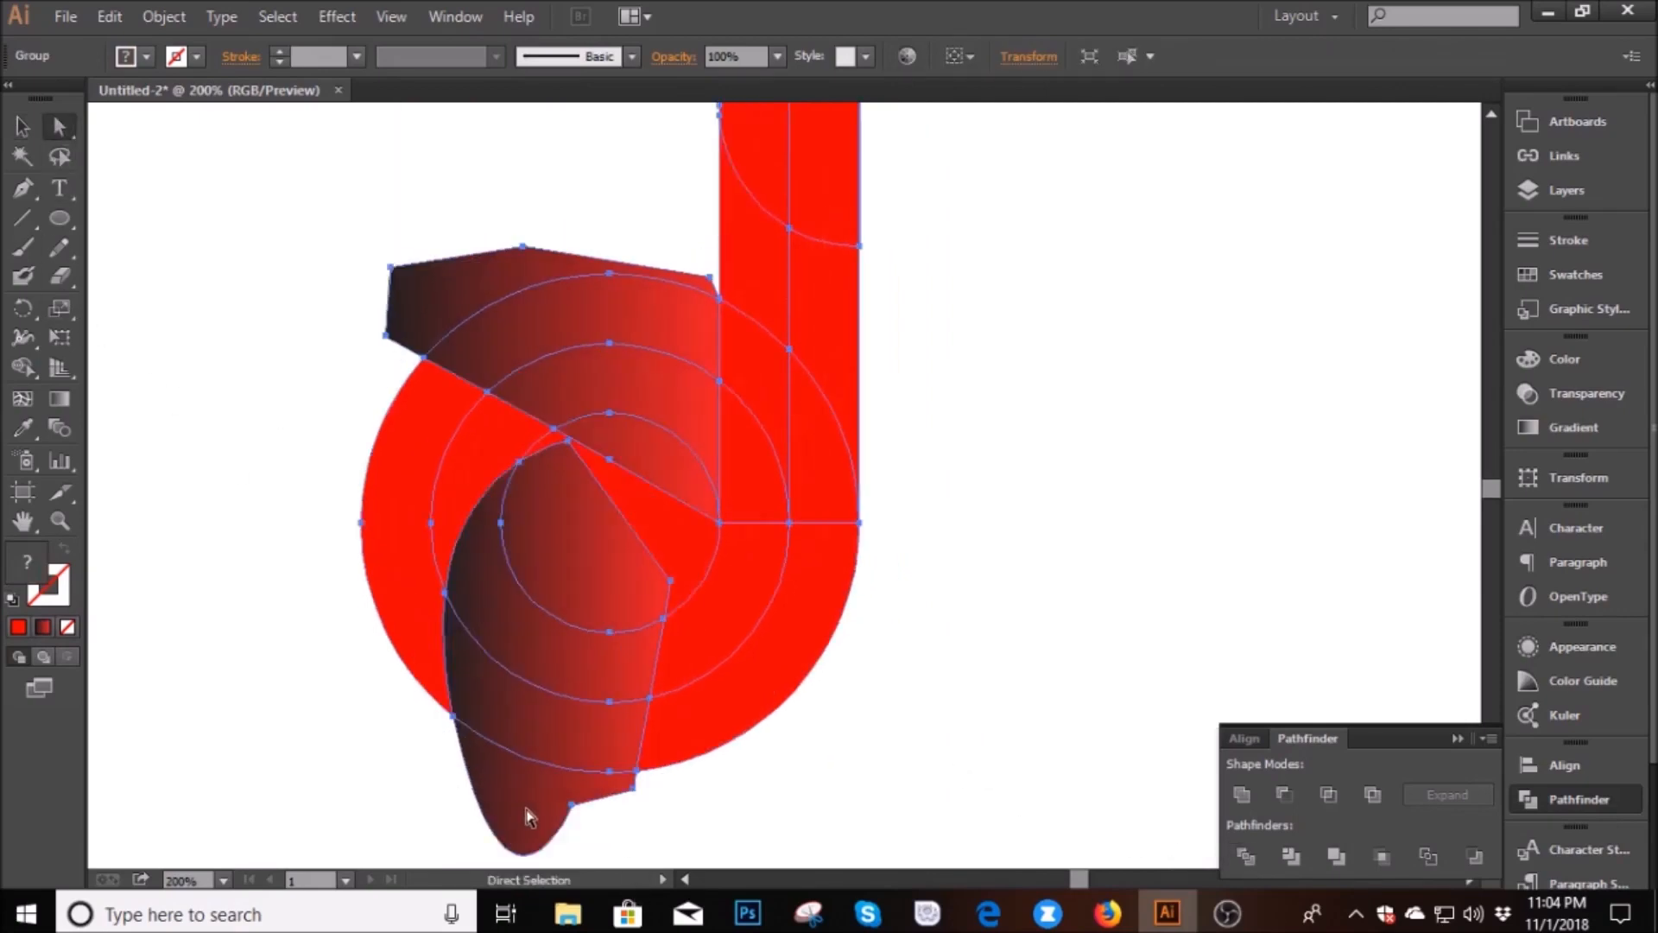
{"action": "left_click", "coordinate": [393, 760]}
{"action": "left_click_drag", "start_coordinate": [542, 773], "coordinate": [518, 789]}
{"action": "key", "text": "Delete"}
Delete the divided pieces inside the ring's hole and the upper gradient piece outside the ring
{"action": "left_click_drag", "start_coordinate": [573, 564], "coordinate": [625, 537]}
{"action": "key", "text": "Delete"}
{"action": "left_click", "coordinate": [577, 559]}
{"action": "key", "text": "Delete"}
{"action": "key", "text": "Delete"}
{"action": "left_click_drag", "start_coordinate": [645, 463], "coordinate": [623, 508]}
{"action": "key", "text": "Delete"}
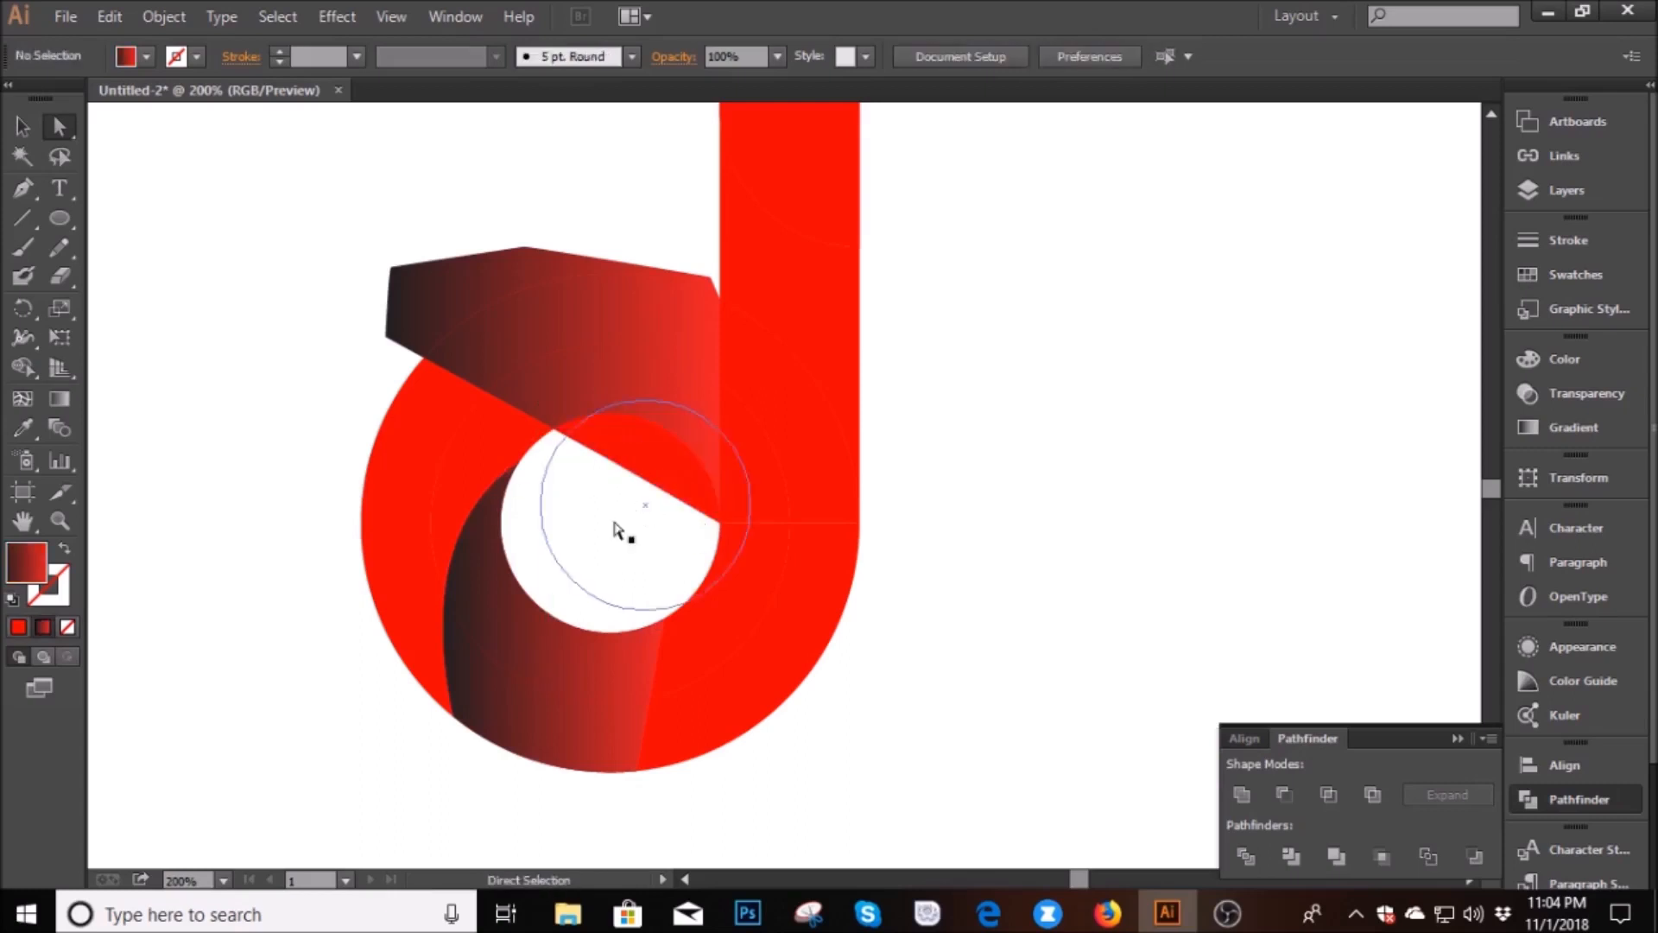
{"action": "left_click_drag", "start_coordinate": [638, 445], "coordinate": [615, 470]}
{"action": "key", "text": "Delete"}
{"action": "left_click", "coordinate": [482, 290]}
{"action": "key", "text": "Delete"}
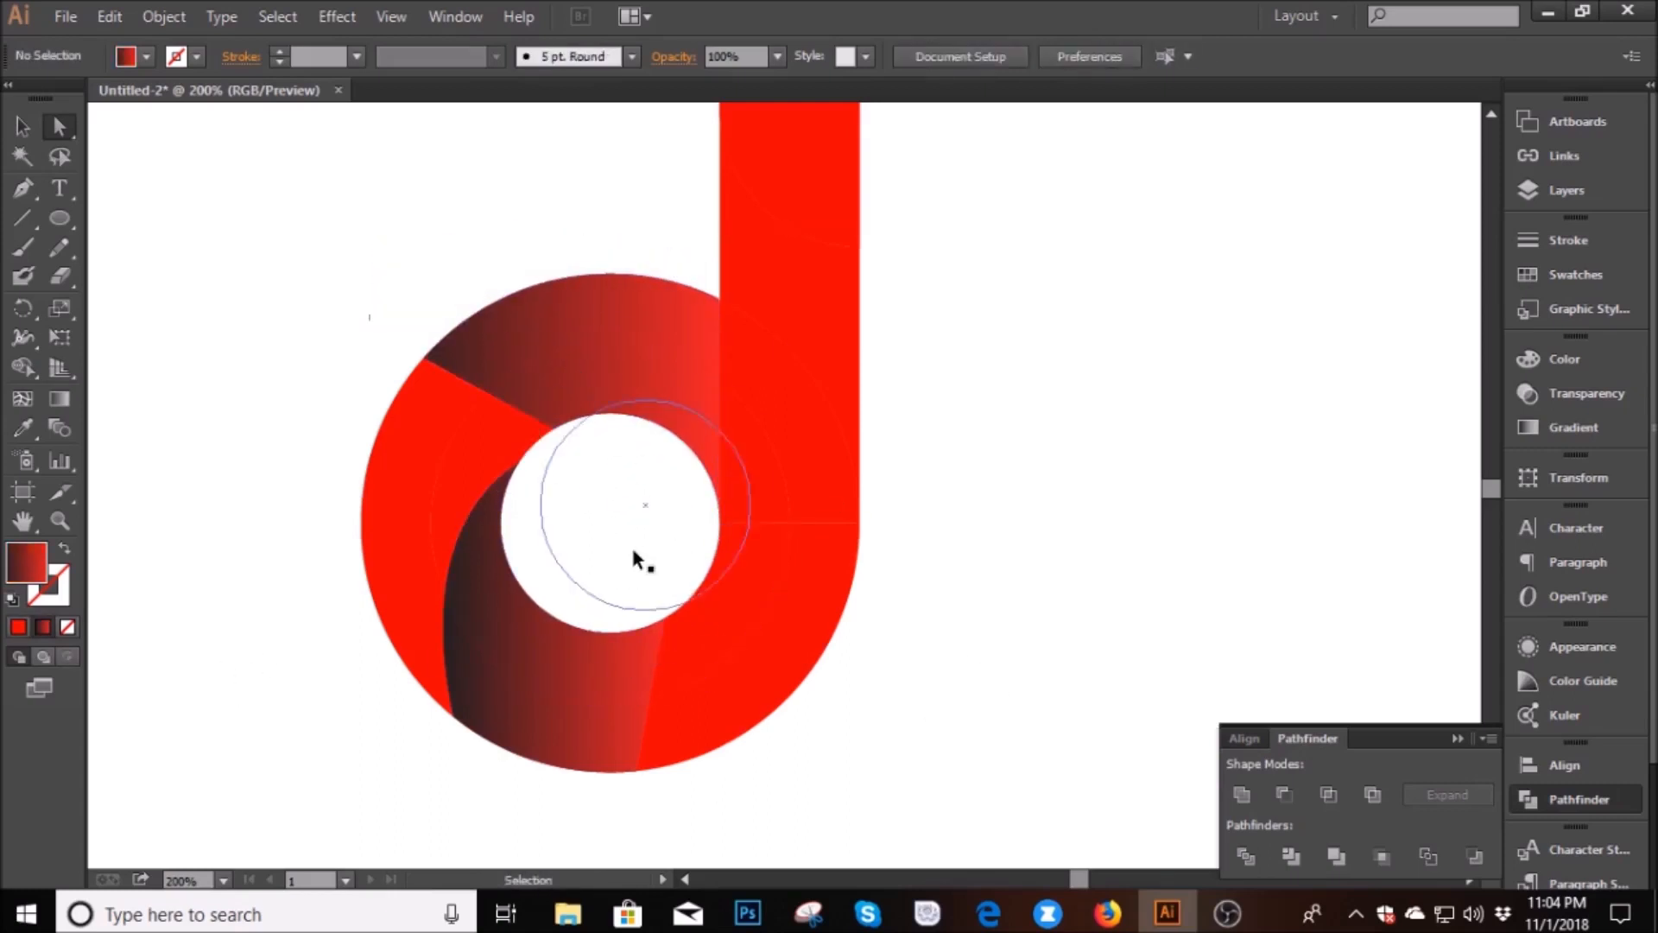
Delete the leftover white circle in the ring's hole
{"action": "scroll", "coordinate": [637, 559], "scroll_direction": "up", "scroll_amount": 1}
{"action": "left_click", "coordinate": [23, 126]}
{"action": "left_click", "coordinate": [605, 553]}
{"action": "mouse_move", "coordinate": [609, 564]}
{"action": "left_mouse_down"}
{"action": "mouse_move", "coordinate": [585, 562]}
{"action": "mouse_move", "coordinate": [614, 562]}
{"action": "left_mouse_up"}
{"action": "key", "text": "Delete"}
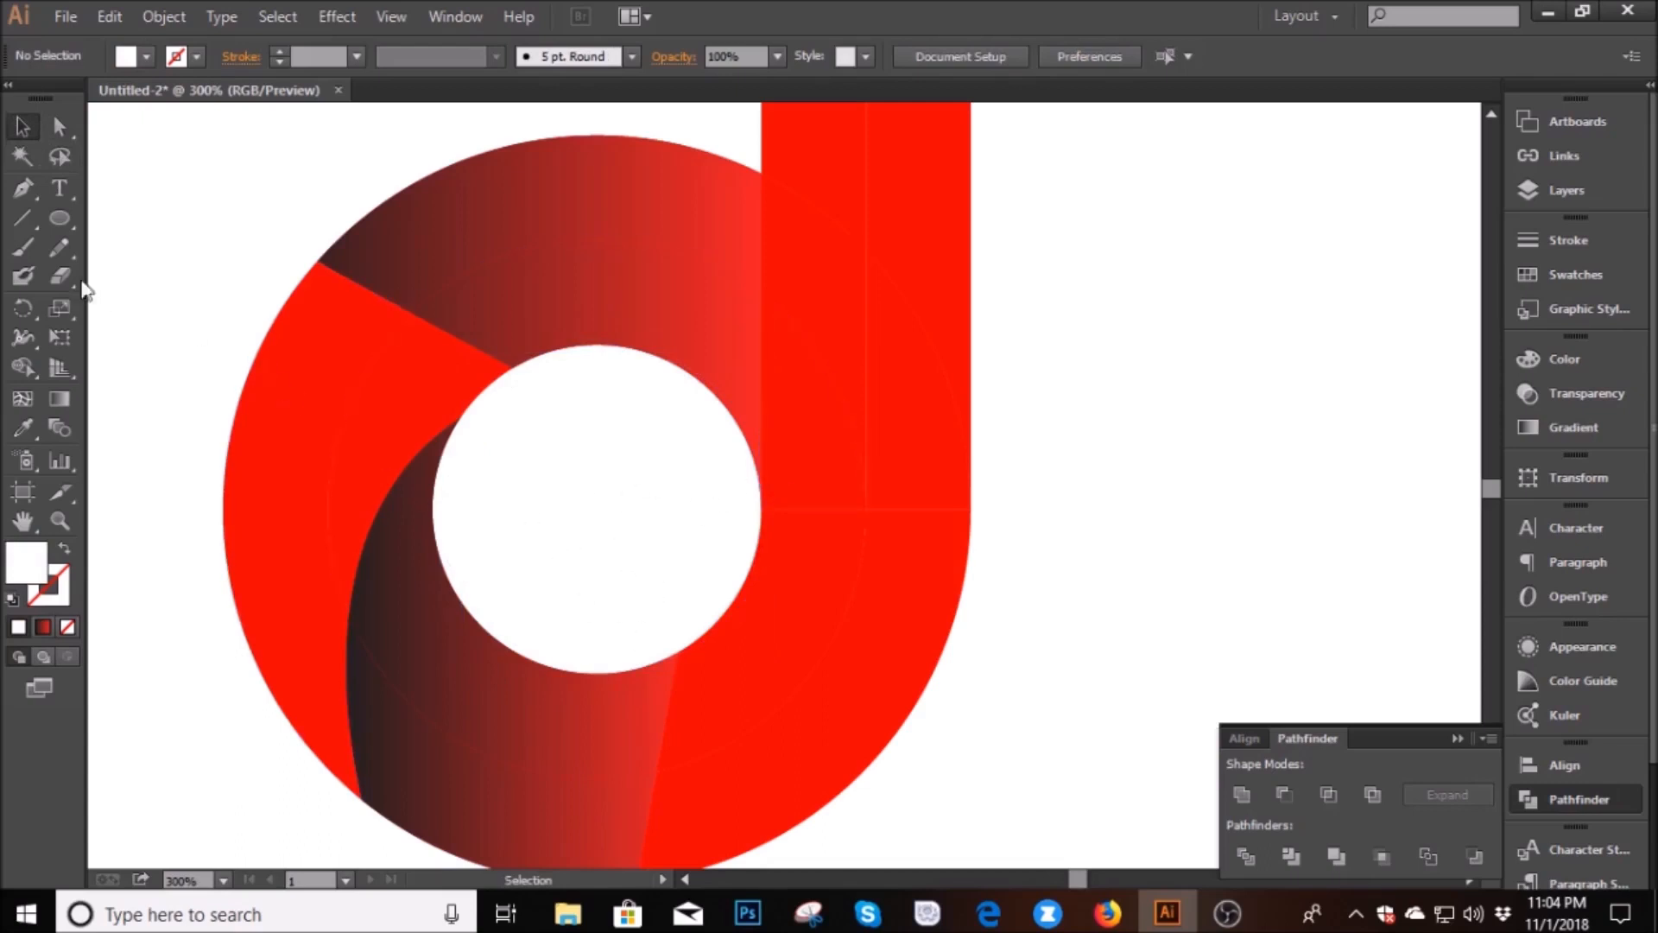
{"action": "scroll", "coordinate": [272, 410], "scroll_direction": "down", "scroll_amount": 1}
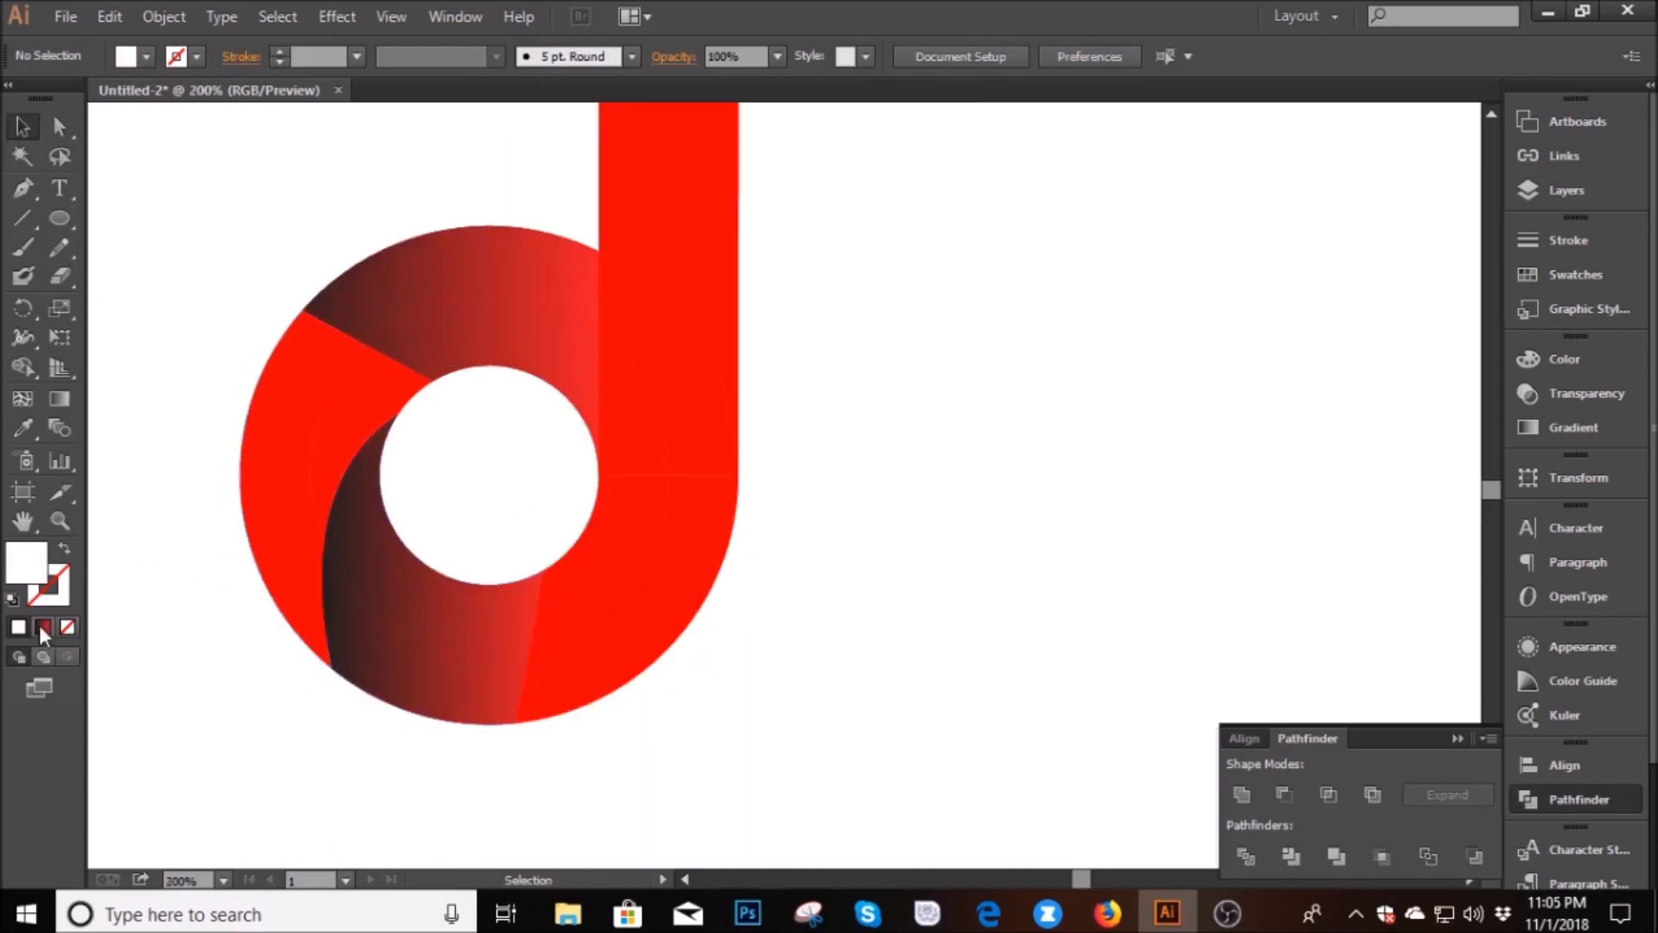
{"action": "left_click", "coordinate": [324, 561]}
{"action": "key", "text": "ctrl+z"}
{"action": "left_click", "coordinate": [24, 127]}
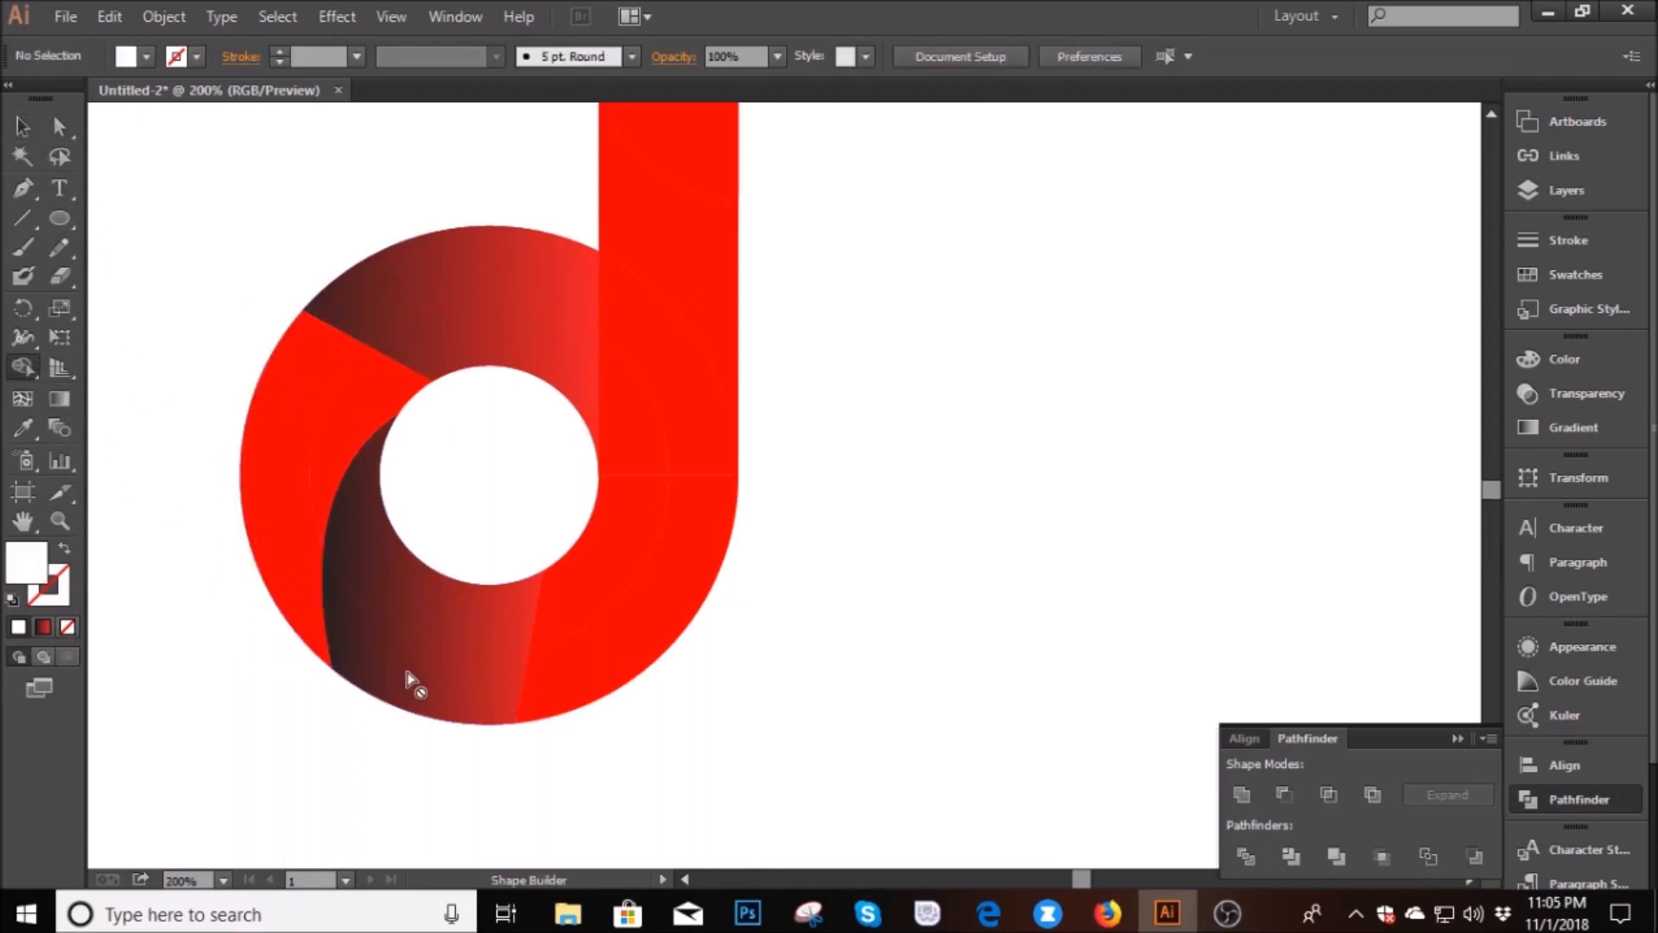
{"action": "left_click", "coordinate": [23, 127]}
{"action": "left_click", "coordinate": [430, 617]}
{"action": "key", "text": "ctrl+shift+a"}
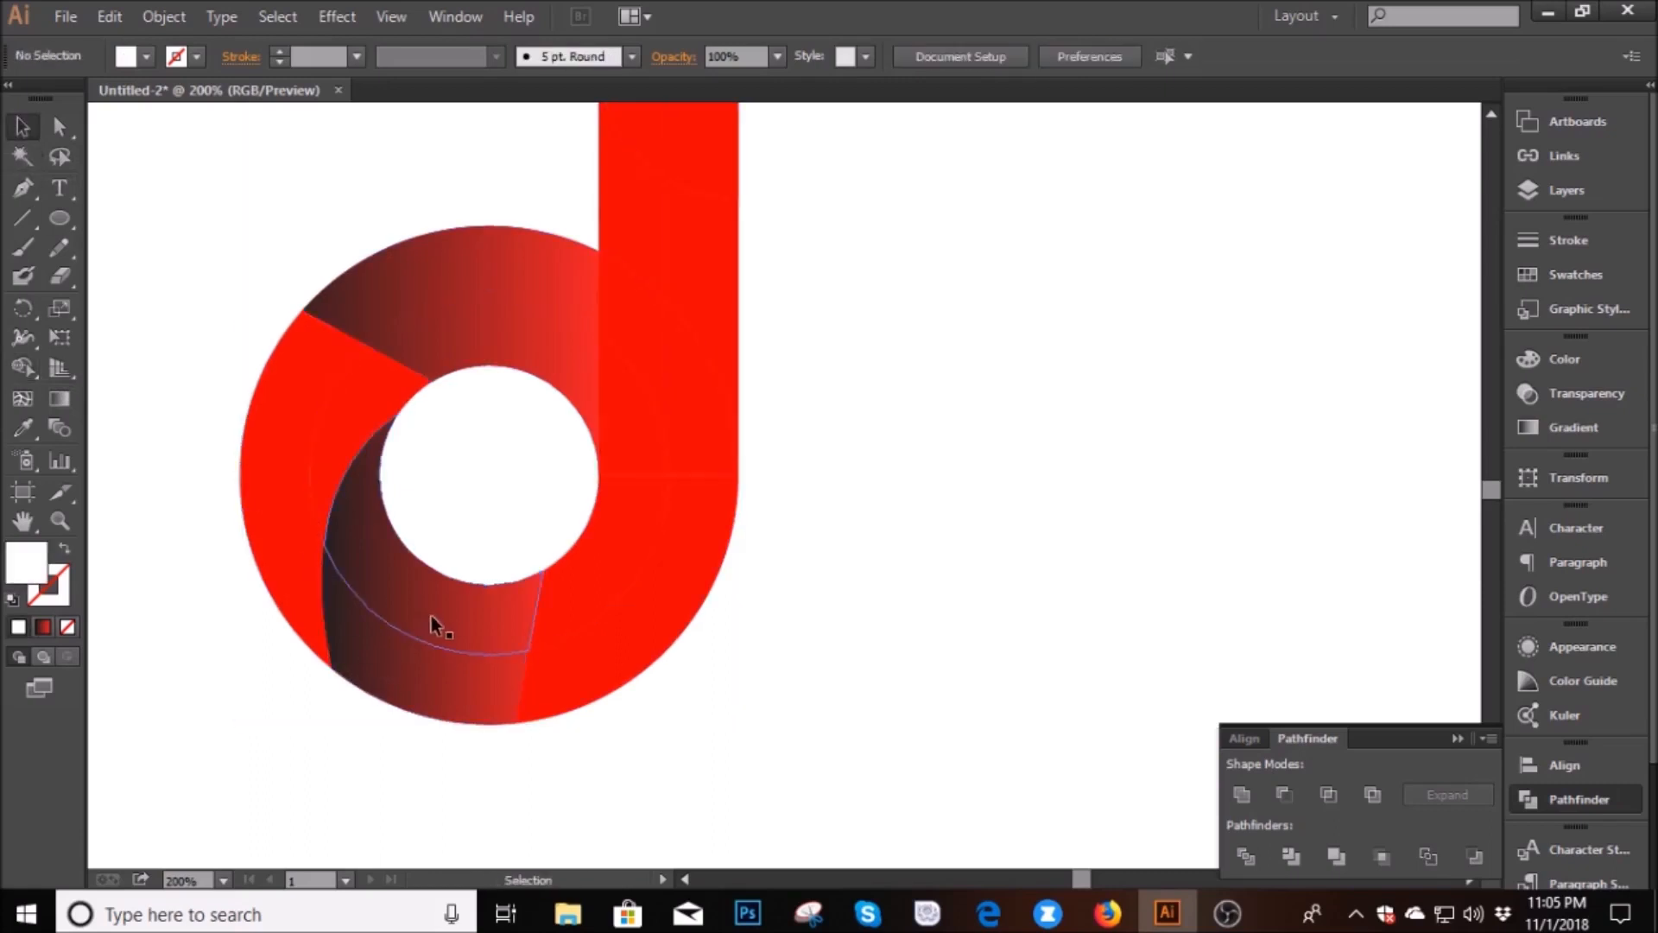
{"action": "left_click", "coordinate": [418, 612]}
{"action": "key", "text": "ctrl+shift+a"}
Merge the lower gradient pieces into one shape and the upper gradient pieces into another with the Shape Builder tool
{"action": "left_click", "coordinate": [410, 622]}
{"action": "left_click", "coordinate": [23, 366]}
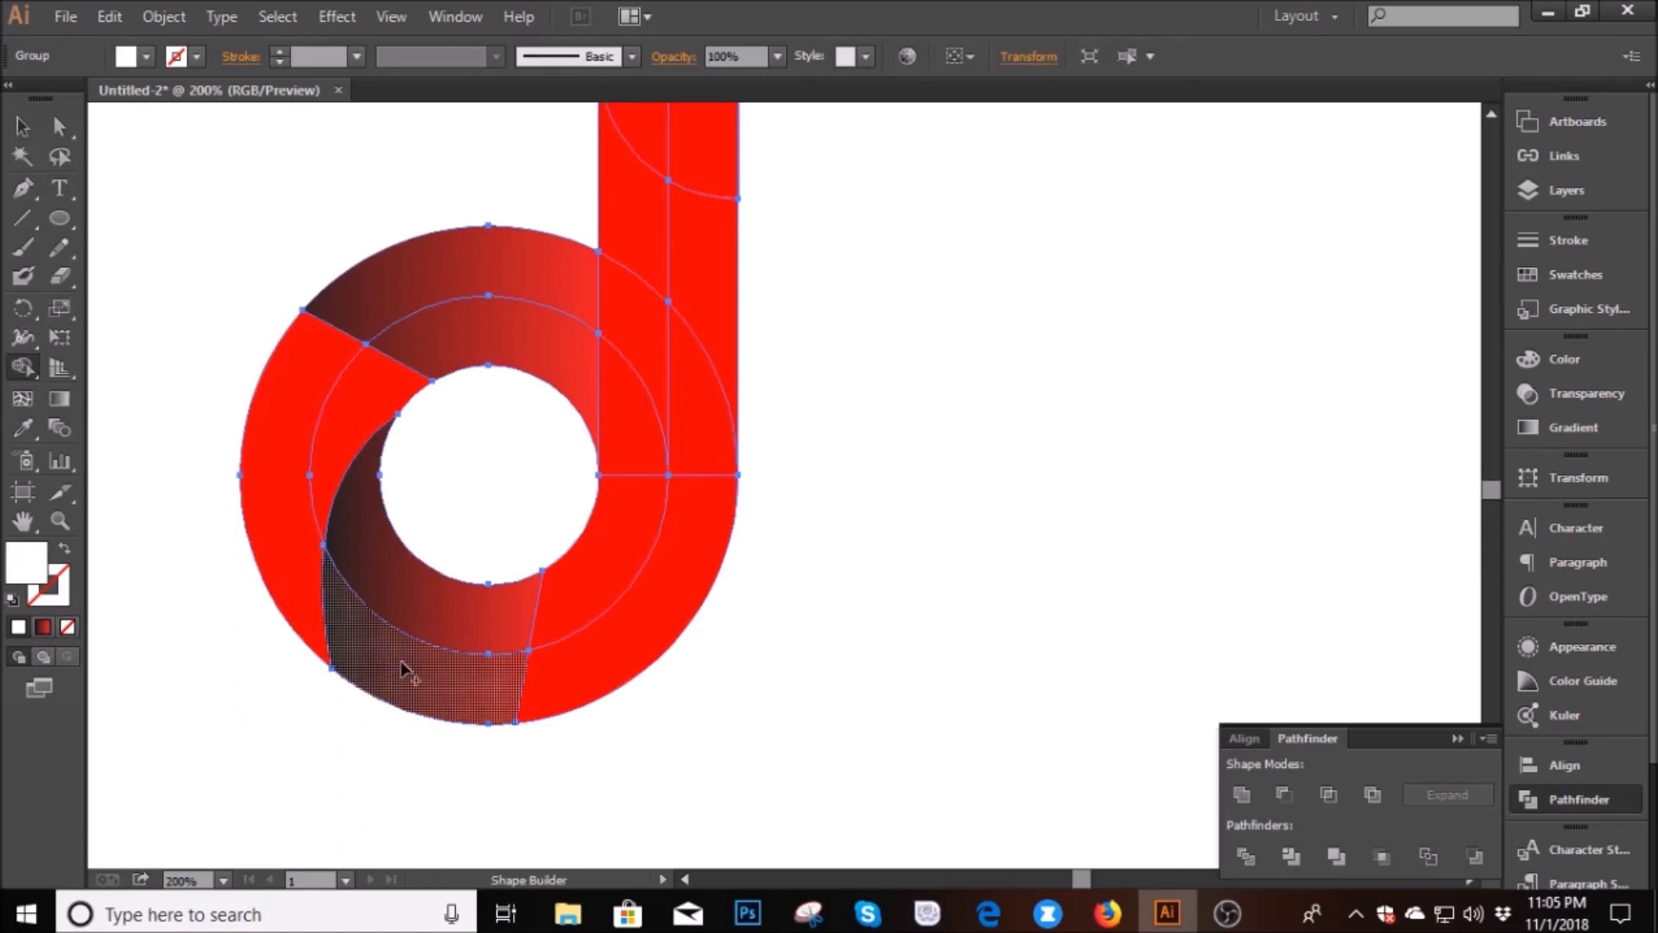
{"action": "left_click", "coordinate": [400, 666], "text": "alt"}
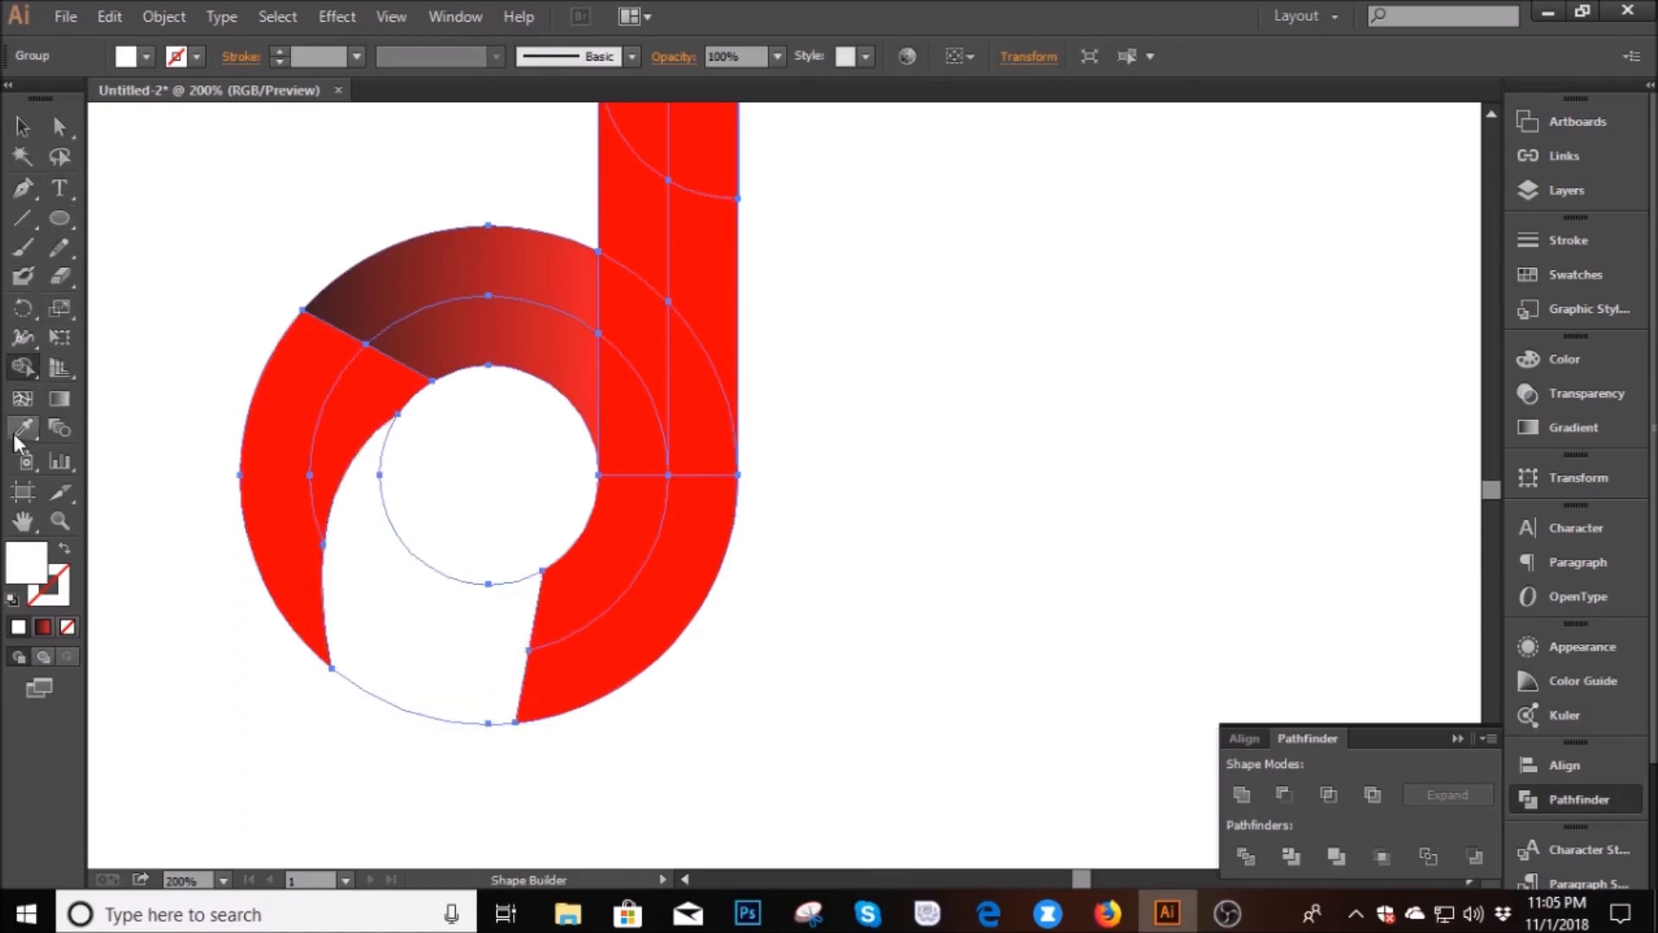
{"action": "left_click", "coordinate": [23, 127]}
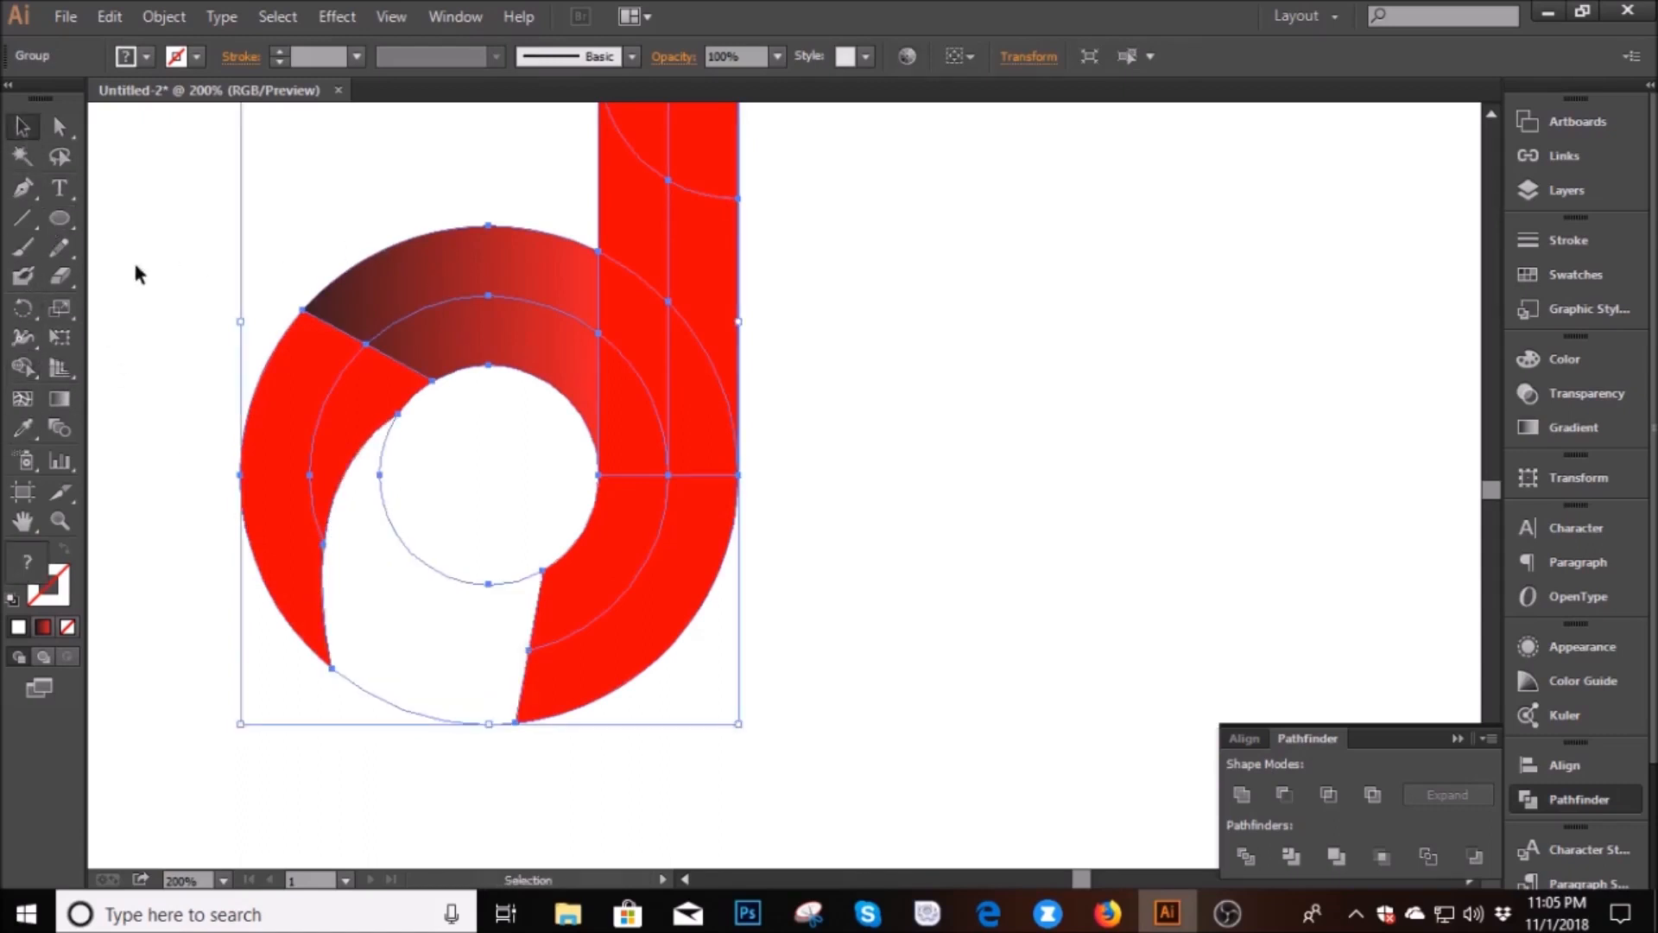
{"action": "left_click", "coordinate": [23, 367]}
{"action": "left_click", "coordinate": [481, 344], "text": "alt"}
{"action": "key", "text": "v"}
{"action": "left_click", "coordinate": [124, 170]}
Try to apply the gradient fill to the whole letter group, and undo it
{"action": "left_click", "coordinate": [422, 597]}
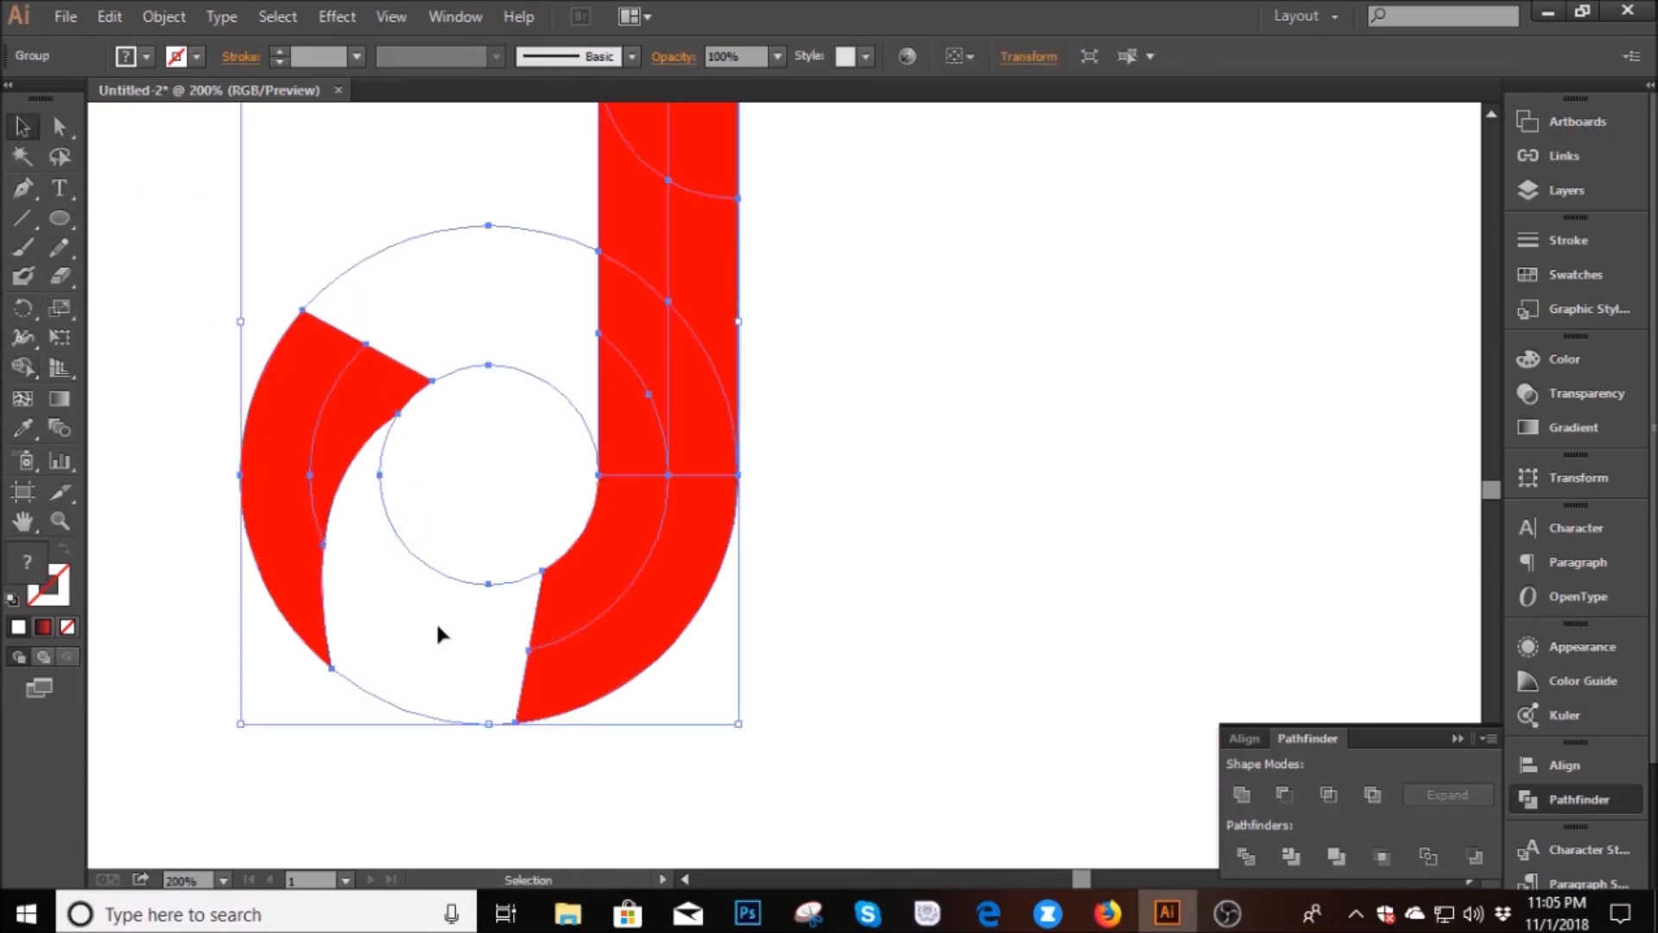
{"action": "left_click", "coordinate": [42, 628]}
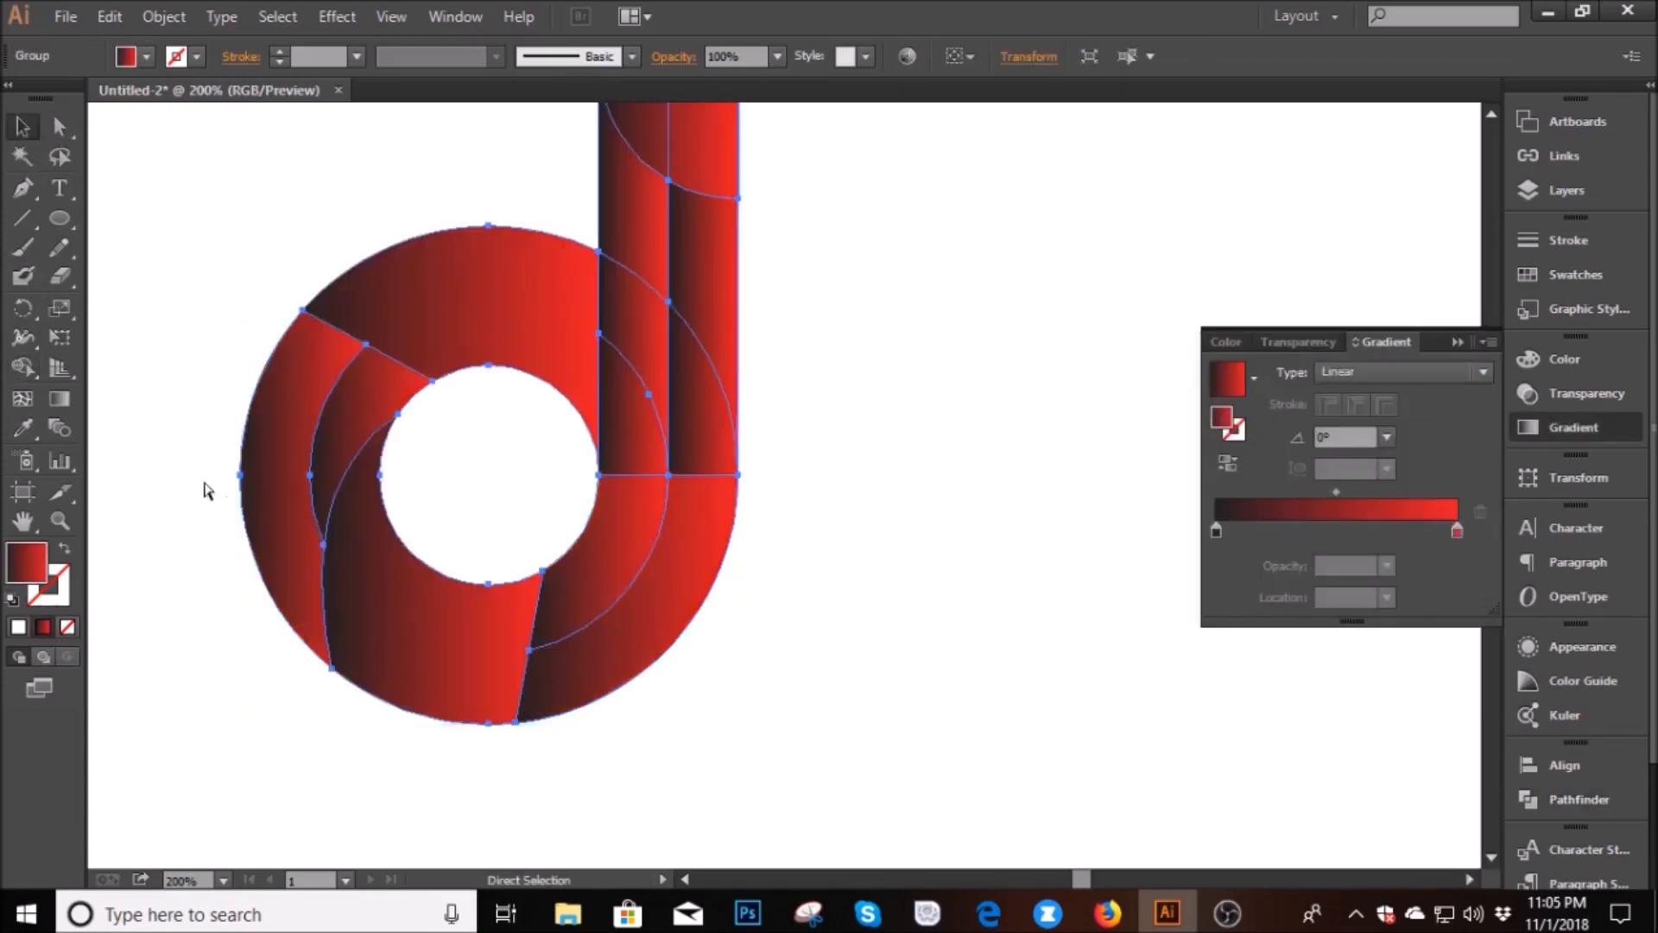
{"action": "key", "text": "ctrl+z"}
Ungroup the letter's divided pieces
{"action": "left_click_drag", "start_coordinate": [914, 715], "coordinate": [389, 417]}
{"action": "right_click", "coordinate": [389, 419]}
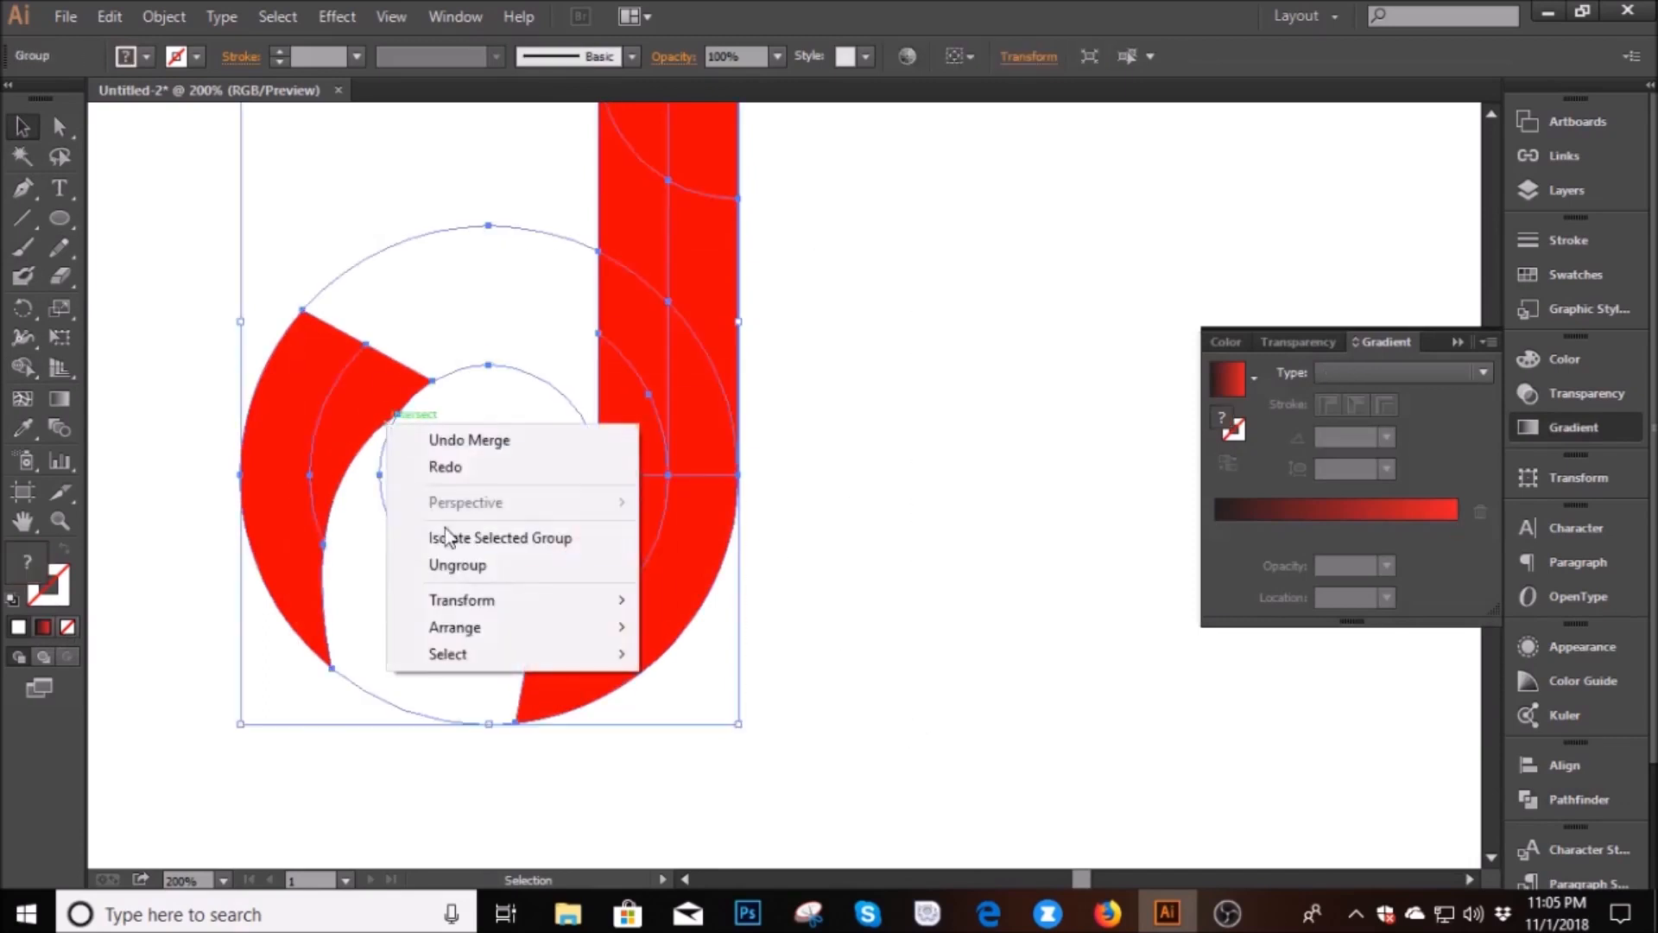
{"action": "left_click", "coordinate": [451, 561]}
Fill the merged lower and upper ring pieces with the black-to-red linear gradient and deselect them
{"action": "left_click", "coordinate": [472, 639]}
{"action": "left_click", "coordinate": [471, 639]}
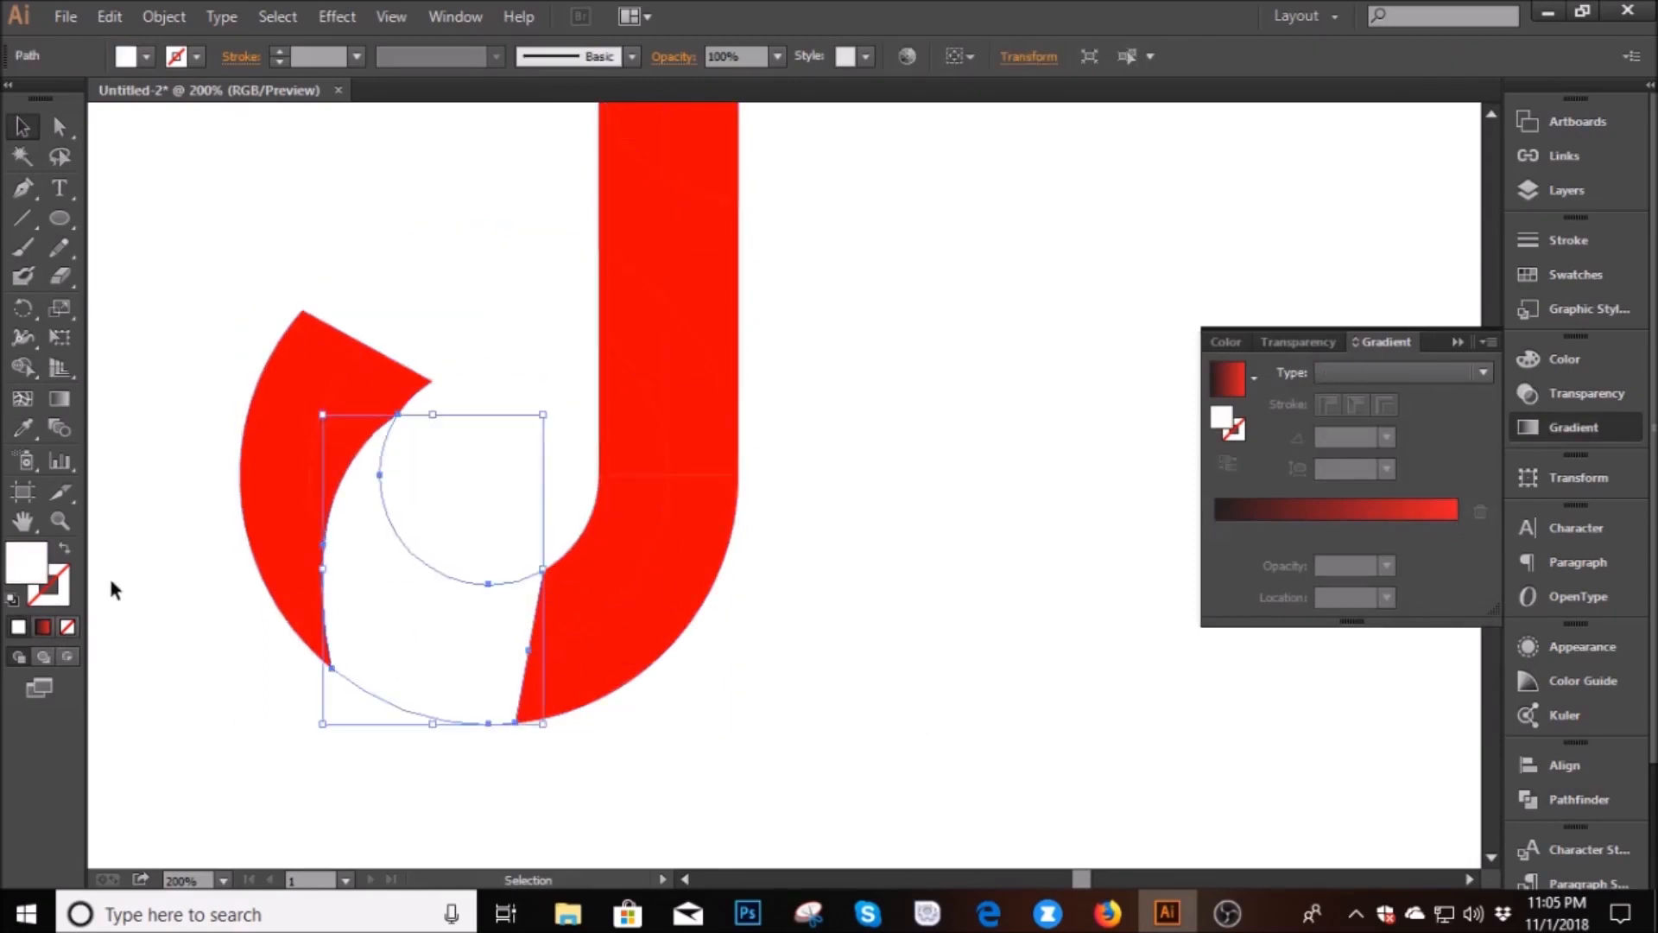
{"action": "left_click", "coordinate": [42, 628]}
{"action": "left_click", "coordinate": [389, 360]}
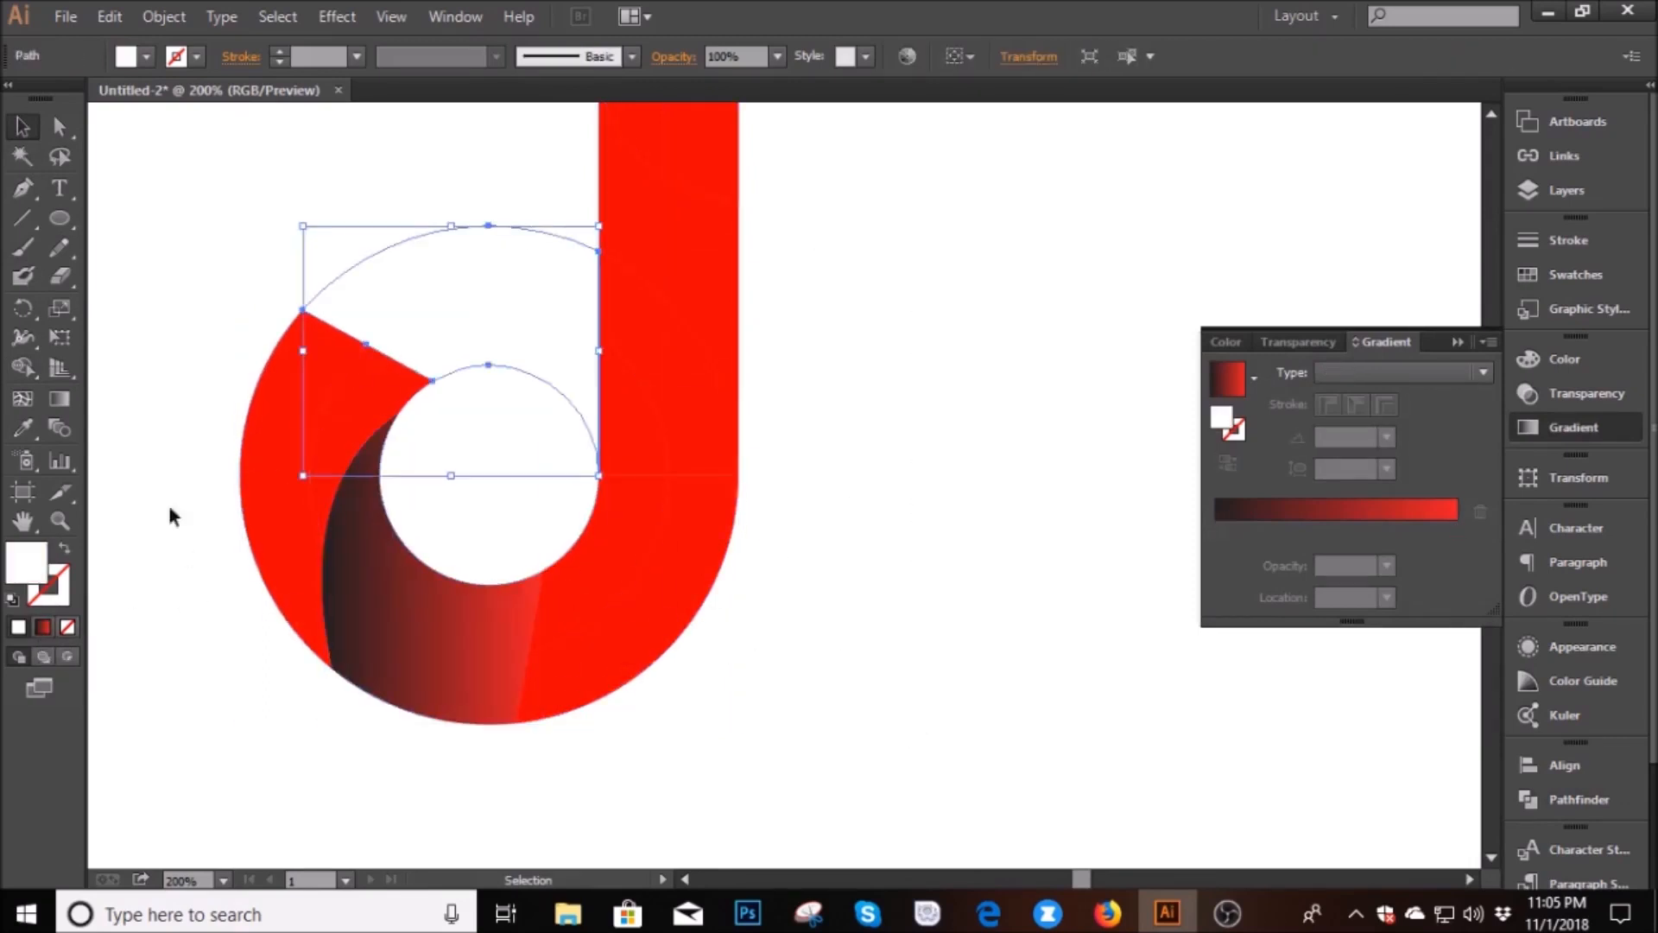
{"action": "left_click", "coordinate": [45, 628]}
{"action": "left_click", "coordinate": [214, 433]}
Redirect the upper ring piece's gradient to about -177°, running from black at the stem to red, and shift its midpoint towards the black stop
{"action": "left_click", "coordinate": [449, 312]}
{"action": "left_click", "coordinate": [59, 399]}
{"action": "left_click_drag", "start_coordinate": [634, 350], "coordinate": [440, 351]}
{"action": "left_click_drag", "start_coordinate": [638, 251], "coordinate": [513, 299]}
{"action": "left_click_drag", "start_coordinate": [640, 327], "coordinate": [445, 288]}
{"action": "left_click_drag", "start_coordinate": [618, 282], "coordinate": [375, 288]}
{"action": "left_click_drag", "start_coordinate": [1336, 491], "coordinate": [1284, 491]}
{"action": "left_click_drag", "start_coordinate": [654, 285], "coordinate": [368, 299]}
Set the red stop of the upper ring piece's gradient to pure red, FF0000 (R 255, G 0, B 0)
{"action": "double_click", "coordinate": [1456, 529]}
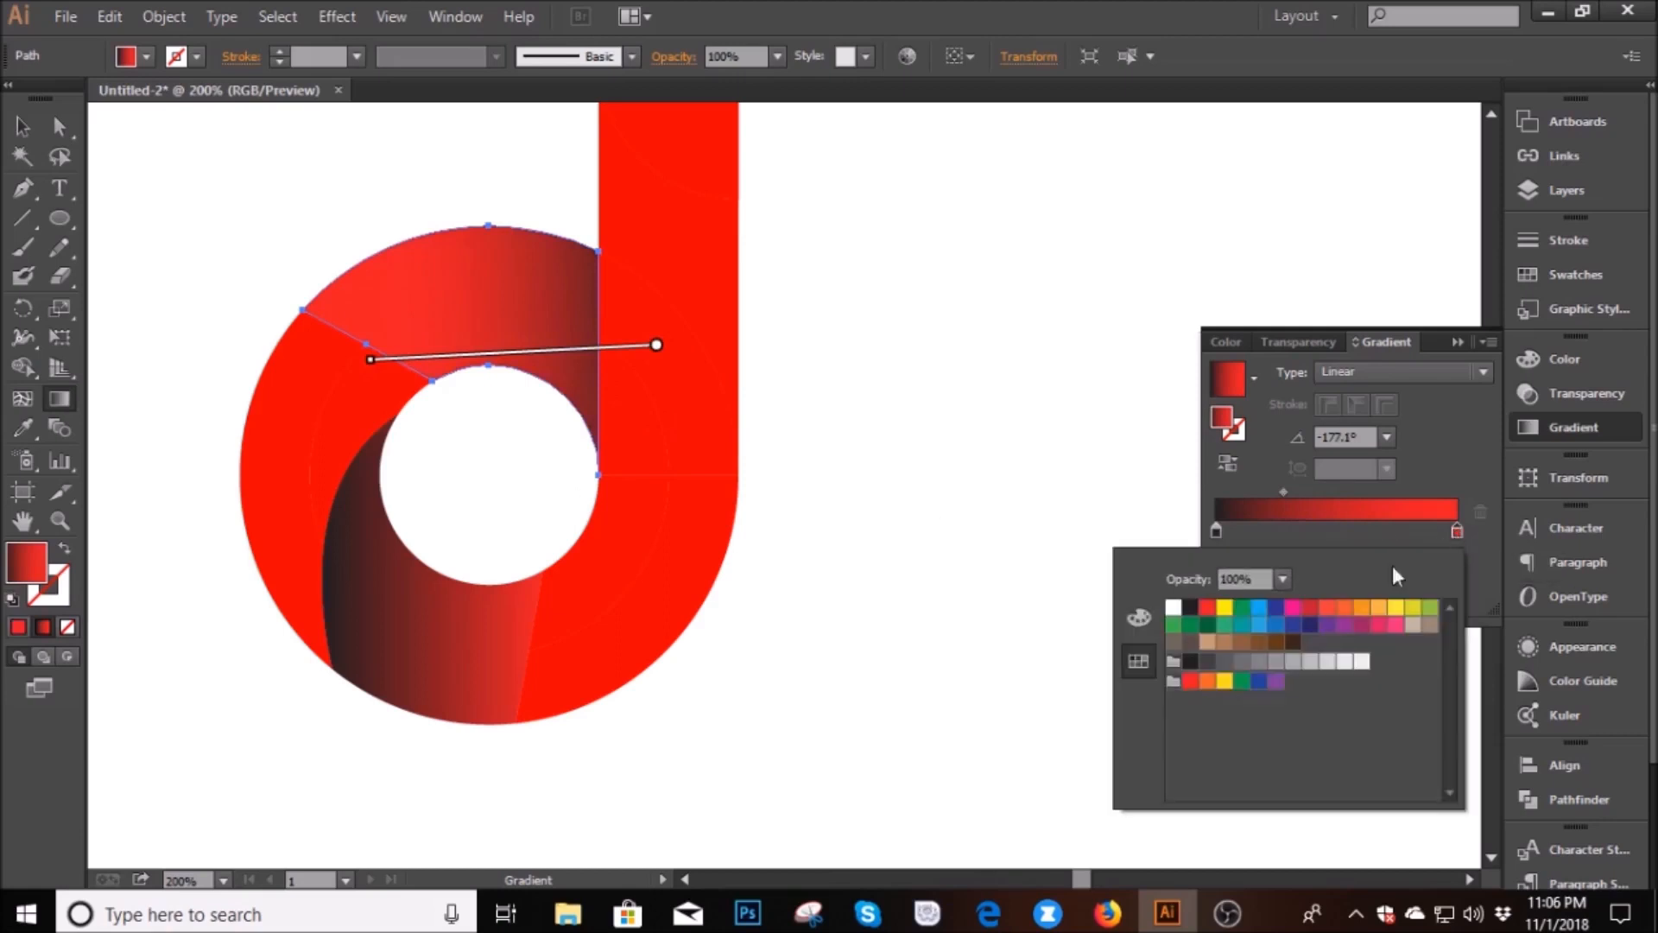
{"action": "left_click", "coordinate": [1137, 619]}
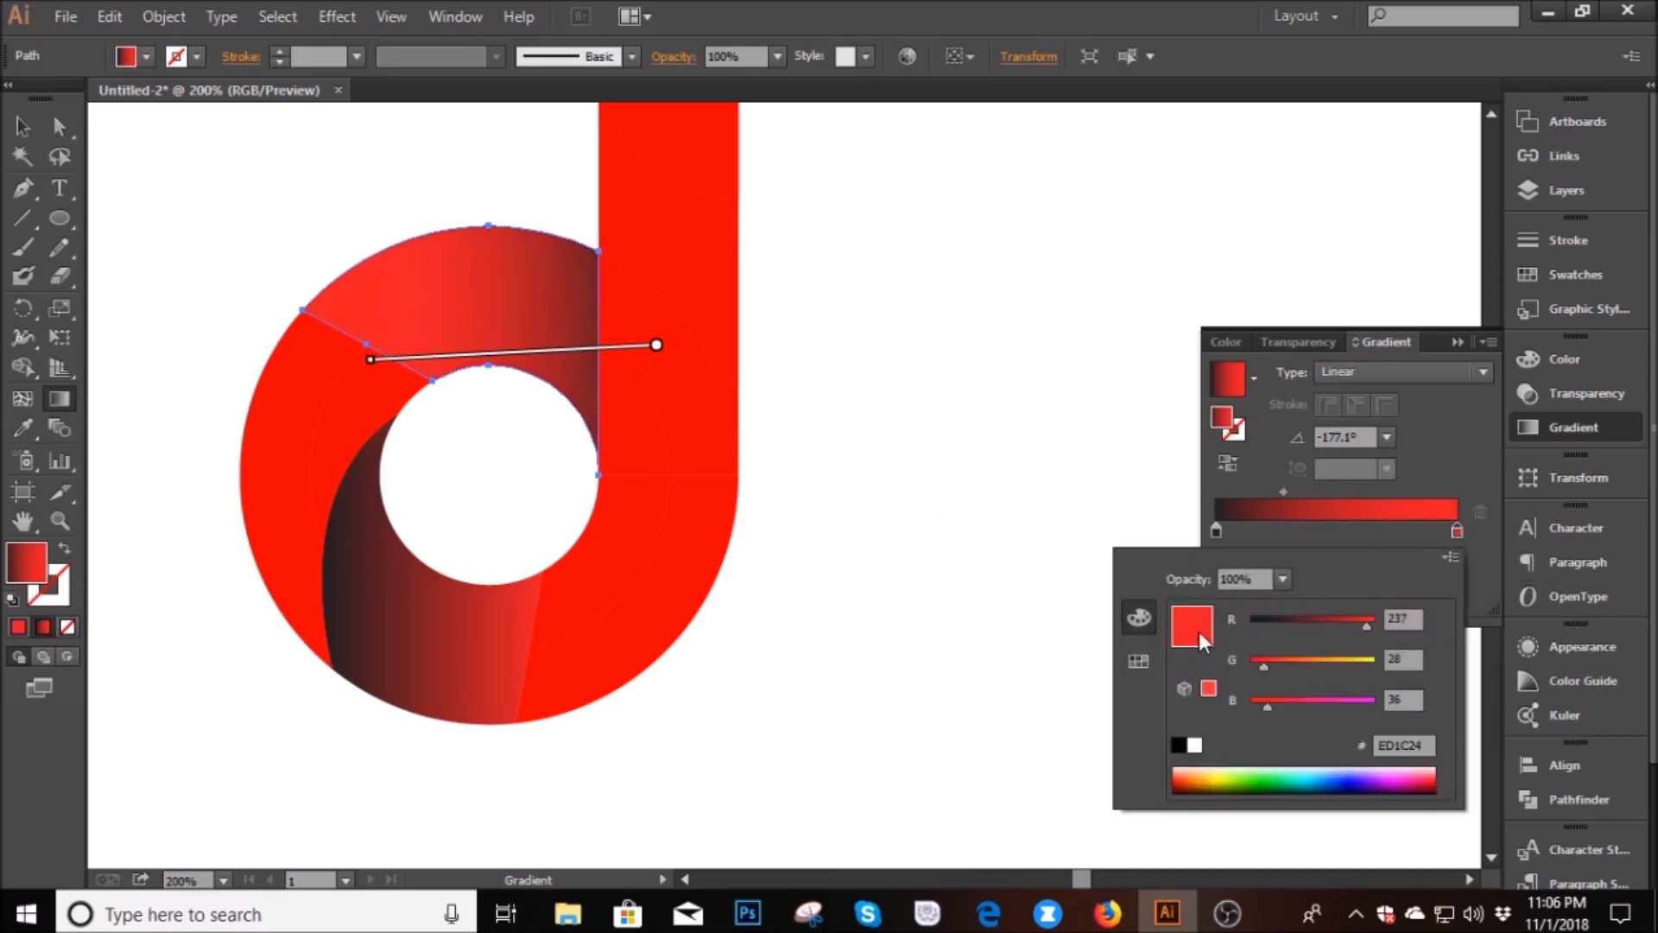
{"action": "left_click", "coordinate": [634, 585]}
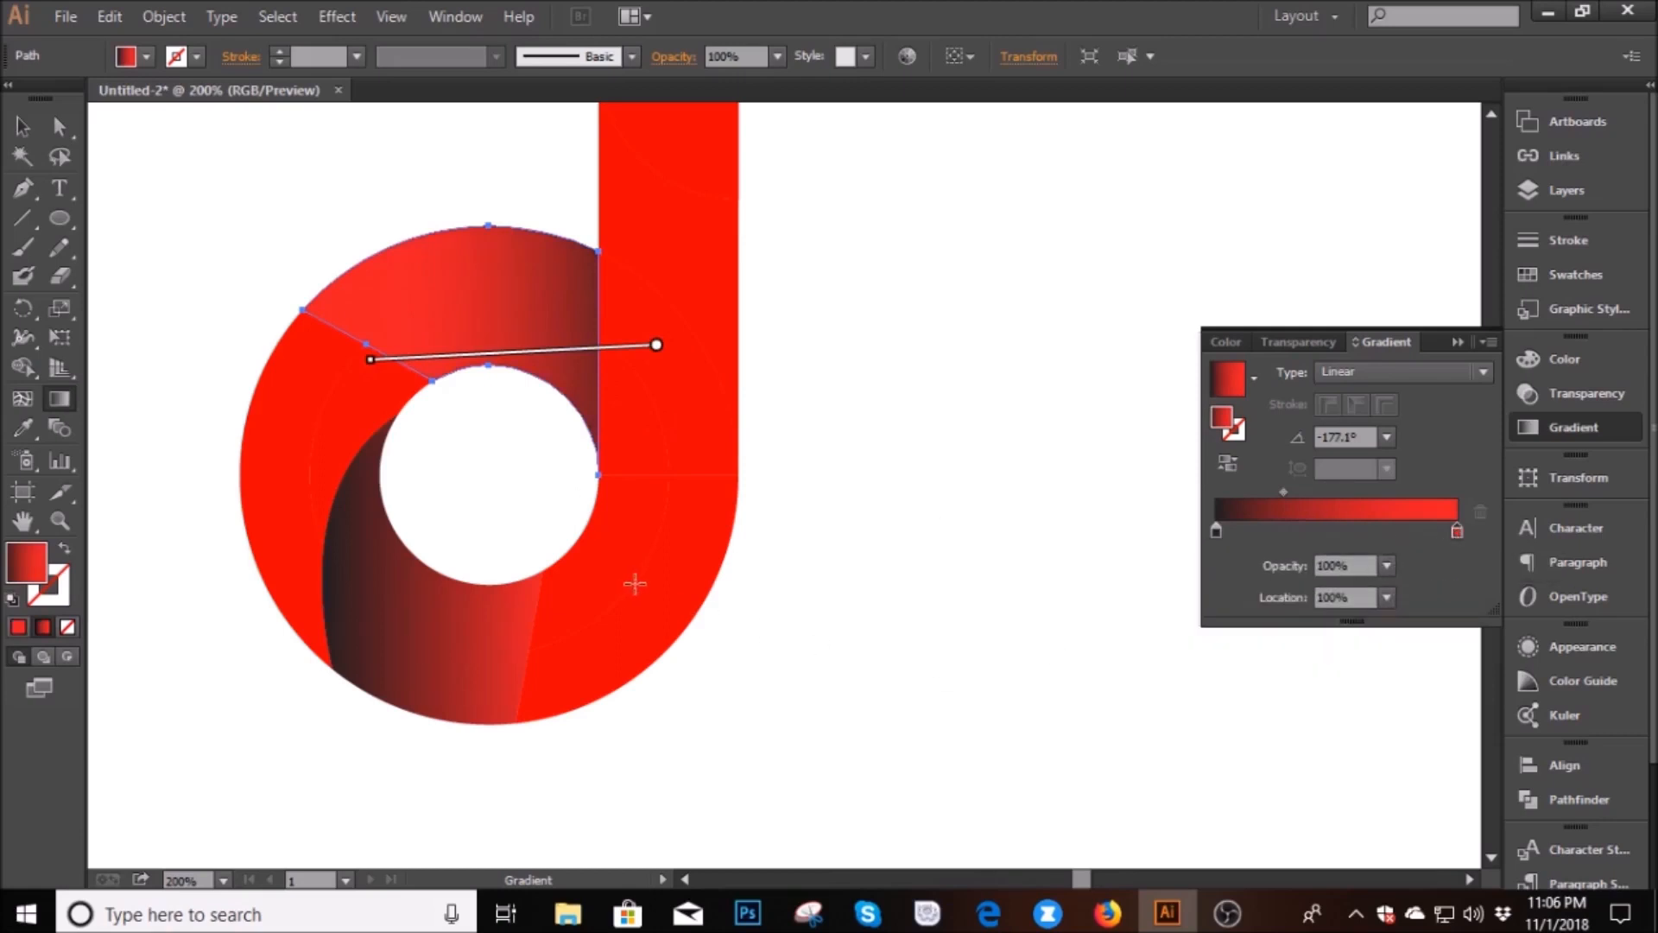
{"action": "double_click", "coordinate": [1458, 531]}
{"action": "mouse_move", "coordinate": [1199, 767]}
{"action": "left_mouse_down"}
{"action": "mouse_move", "coordinate": [1158, 793]}
{"action": "mouse_move", "coordinate": [1184, 773]}
{"action": "left_mouse_up"}
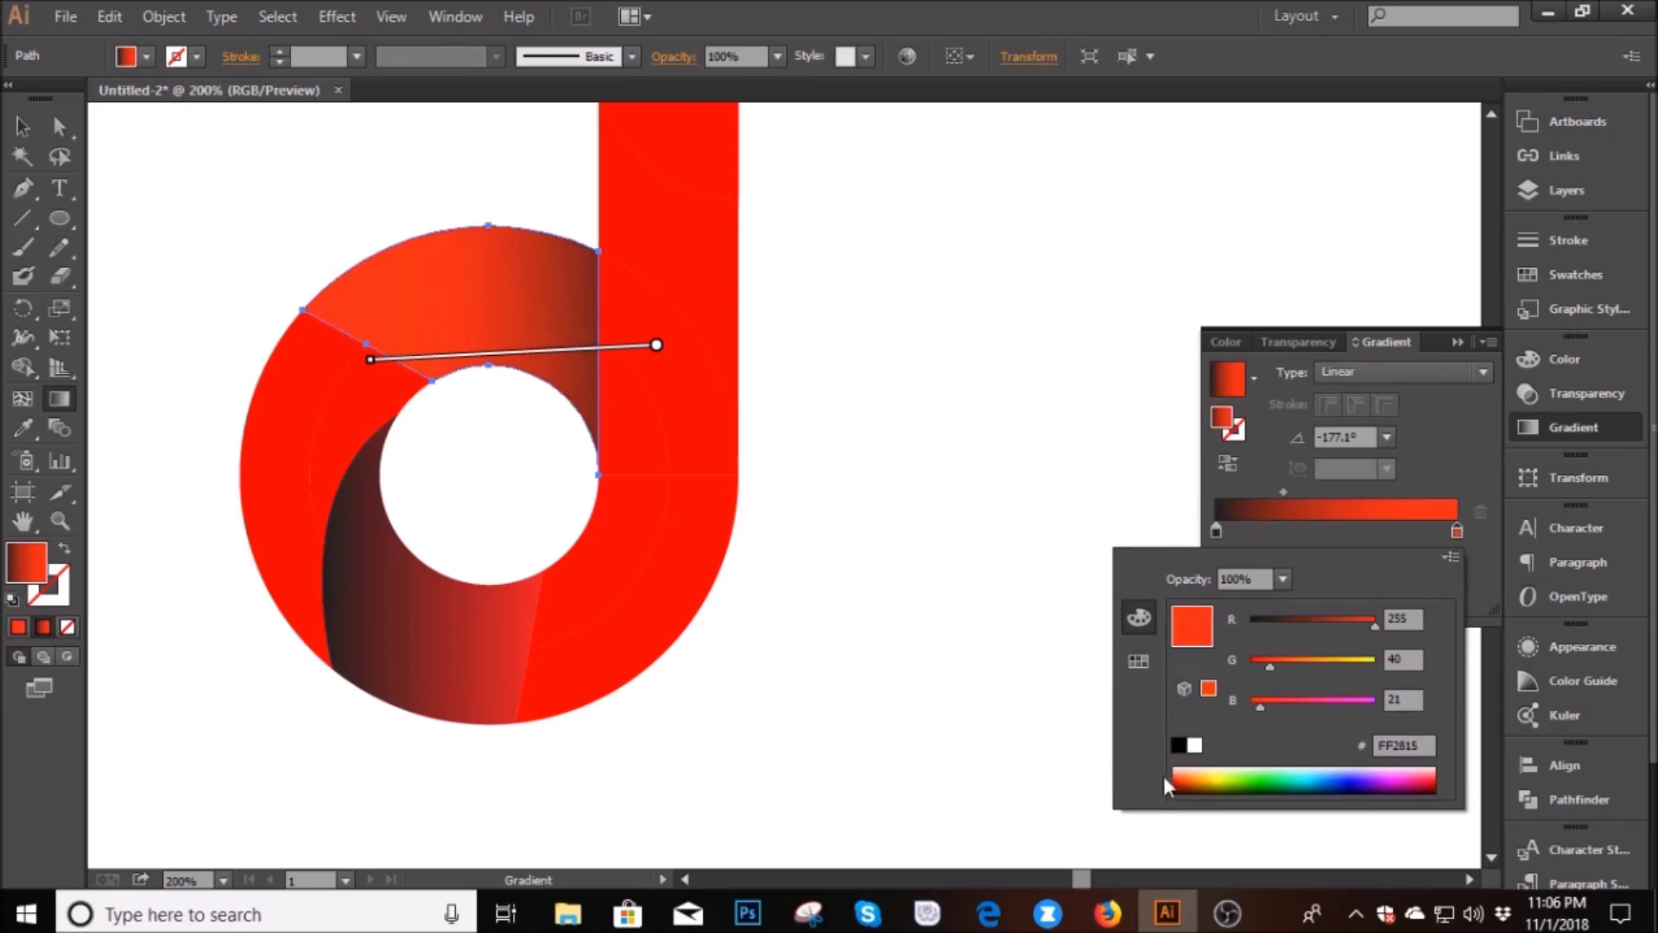
{"action": "left_click", "coordinate": [1211, 689]}
{"action": "left_click", "coordinate": [1183, 770]}
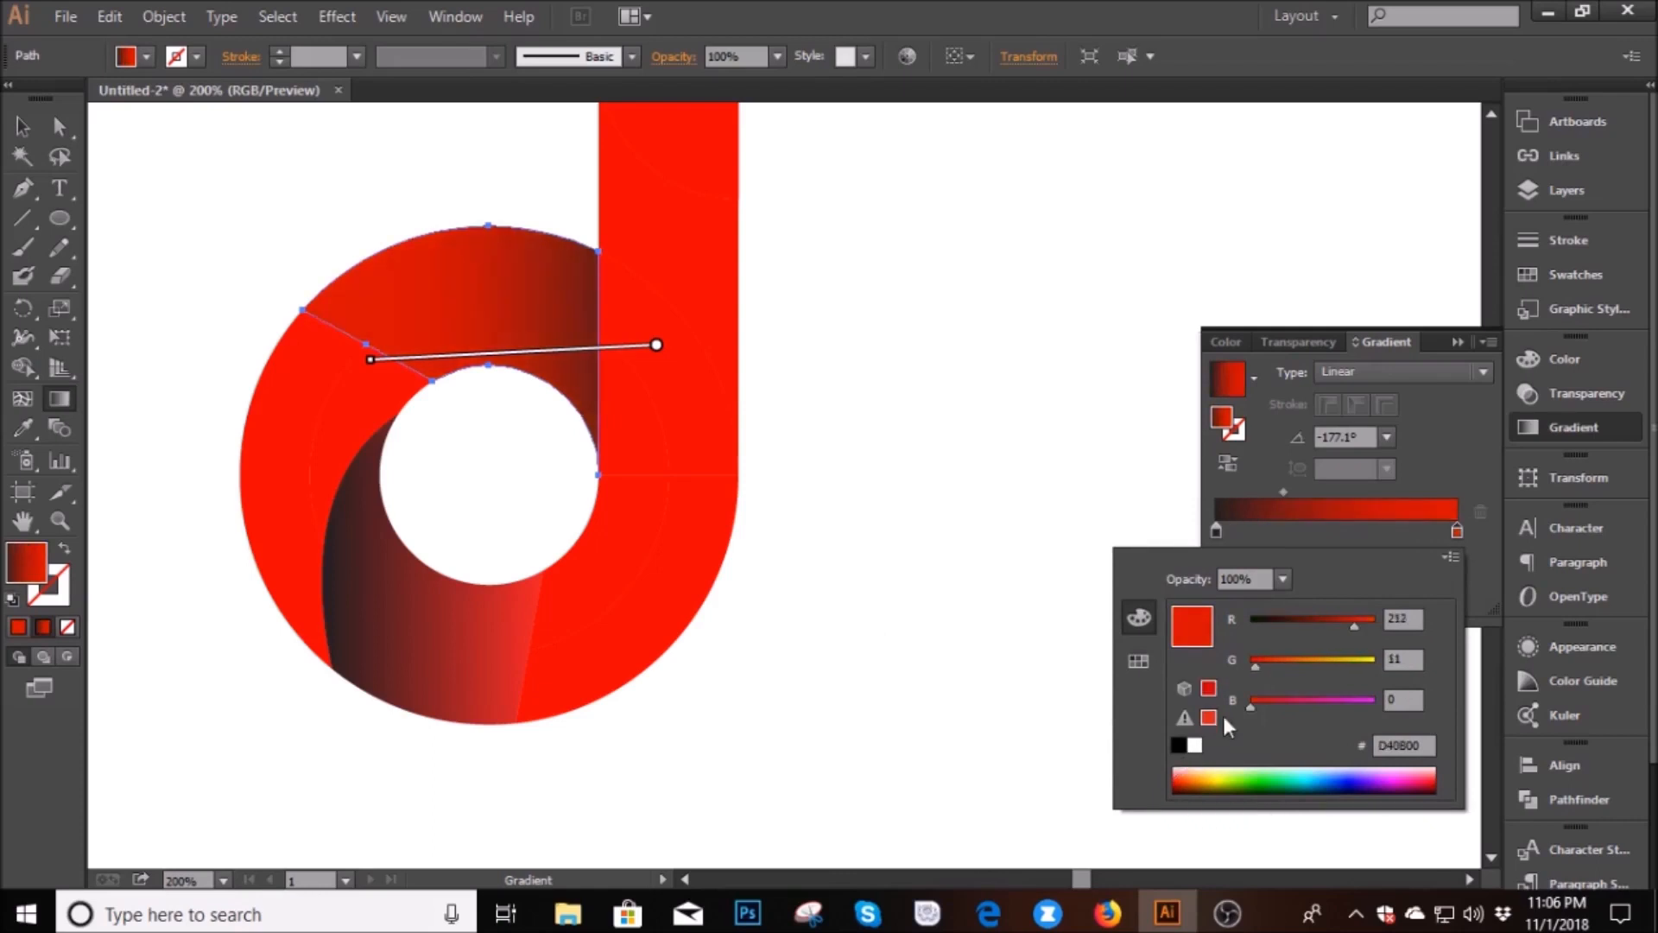
{"action": "left_click_drag", "start_coordinate": [1254, 669], "coordinate": [1248, 668]}
{"action": "left_click_drag", "start_coordinate": [1366, 623], "coordinate": [1379, 626]}
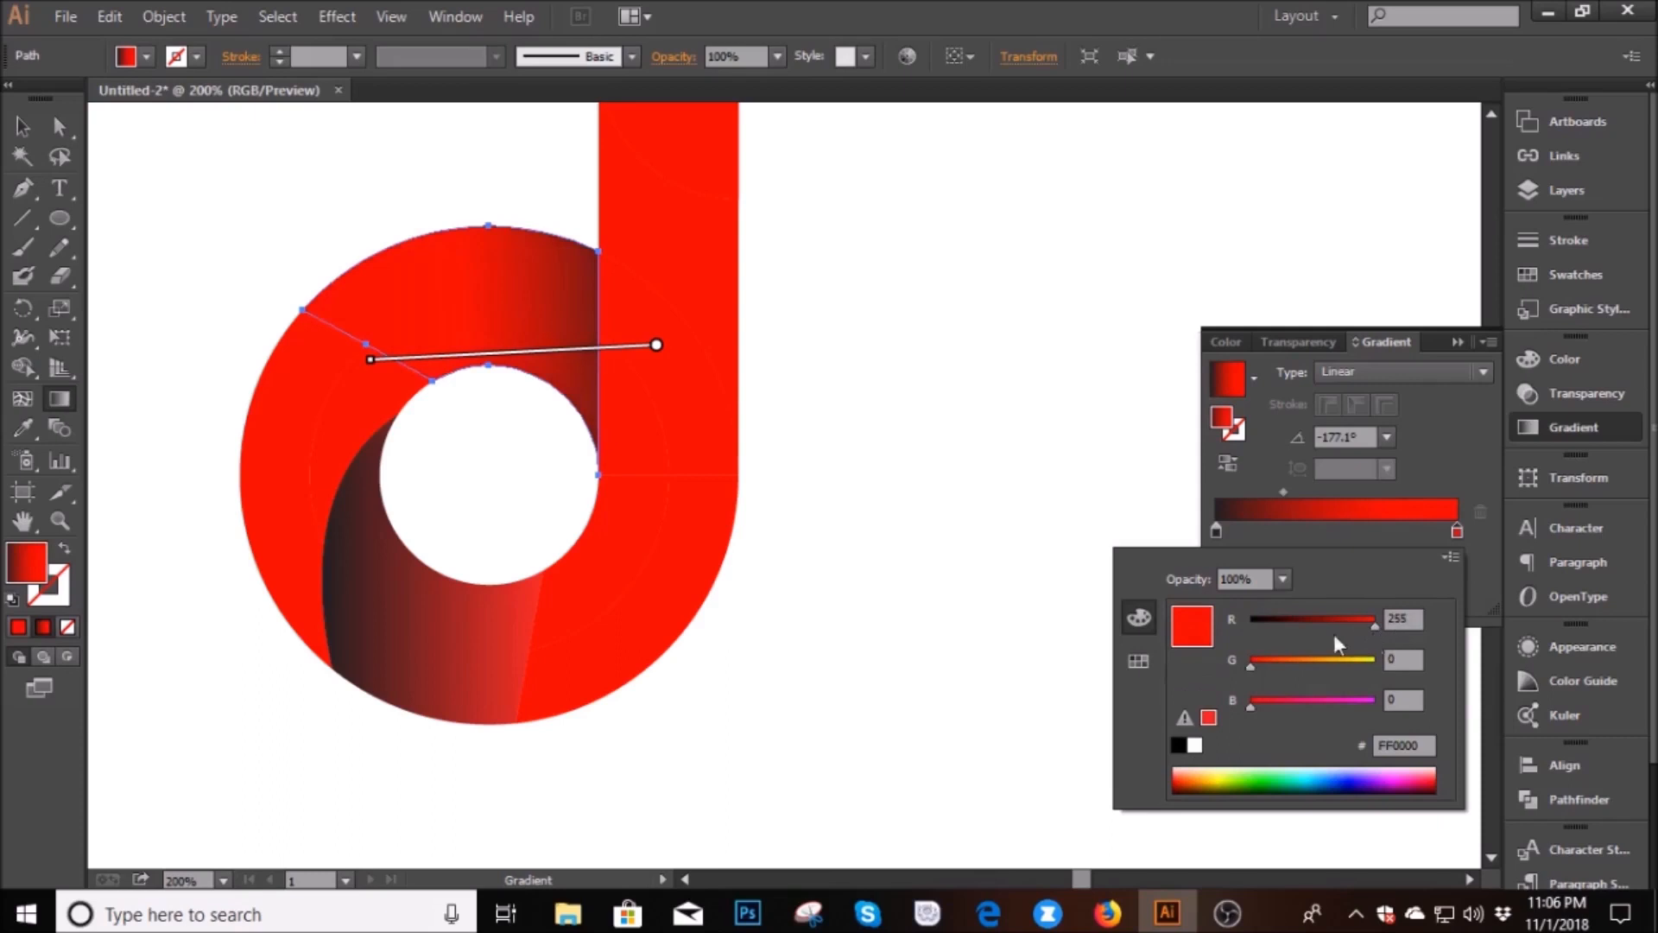
{"action": "left_click", "coordinate": [25, 128]}
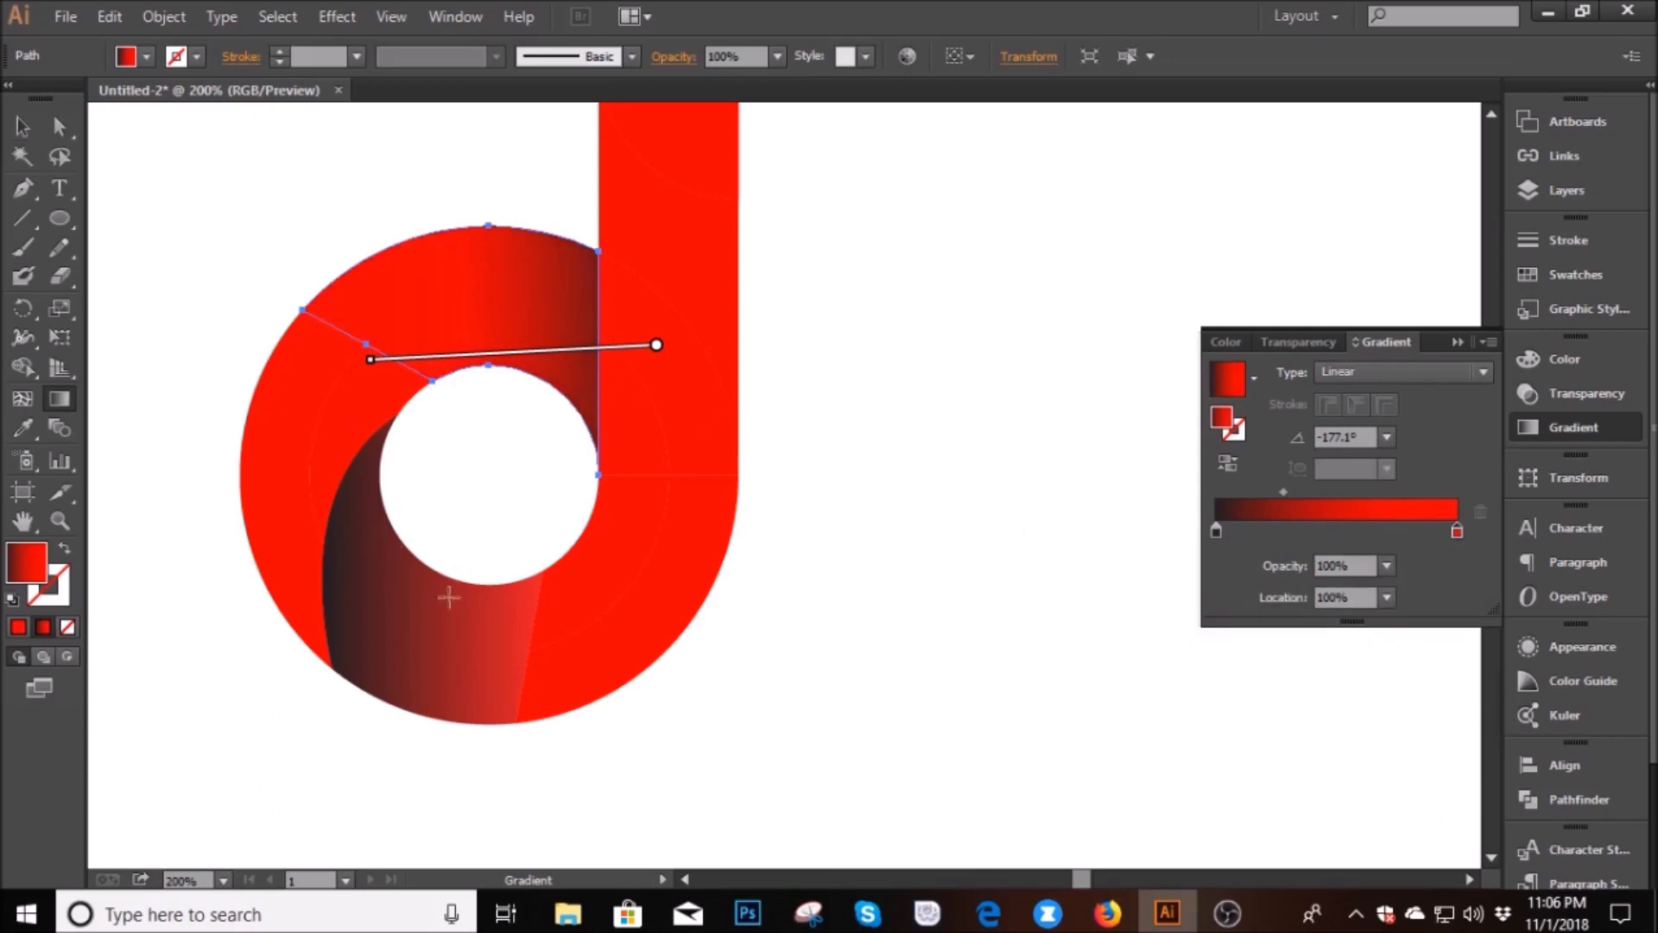
Redirect the lower ring piece's gradient to about -55° and shift its midpoint towards the black stop, to about 19%
{"action": "left_click", "coordinate": [22, 127]}
{"action": "left_click", "coordinate": [345, 571]}
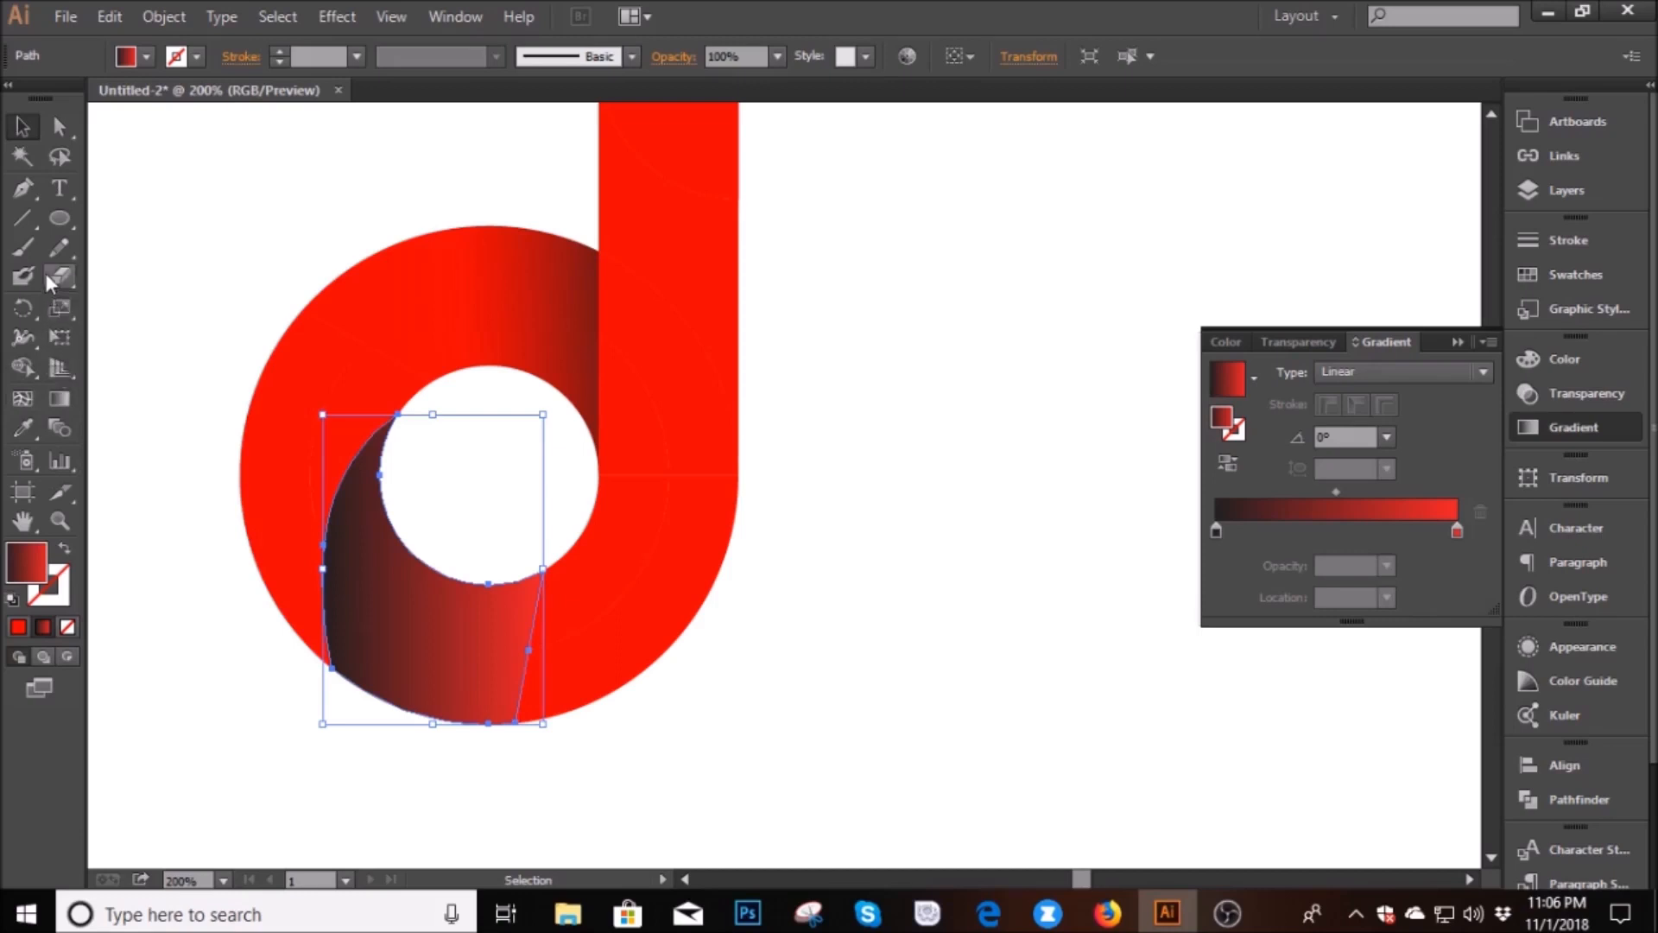
{"action": "left_click", "coordinate": [59, 400]}
{"action": "left_click_drag", "start_coordinate": [315, 537], "coordinate": [517, 595]}
{"action": "left_click_drag", "start_coordinate": [309, 511], "coordinate": [444, 587]}
{"action": "left_click_drag", "start_coordinate": [311, 465], "coordinate": [424, 603]}
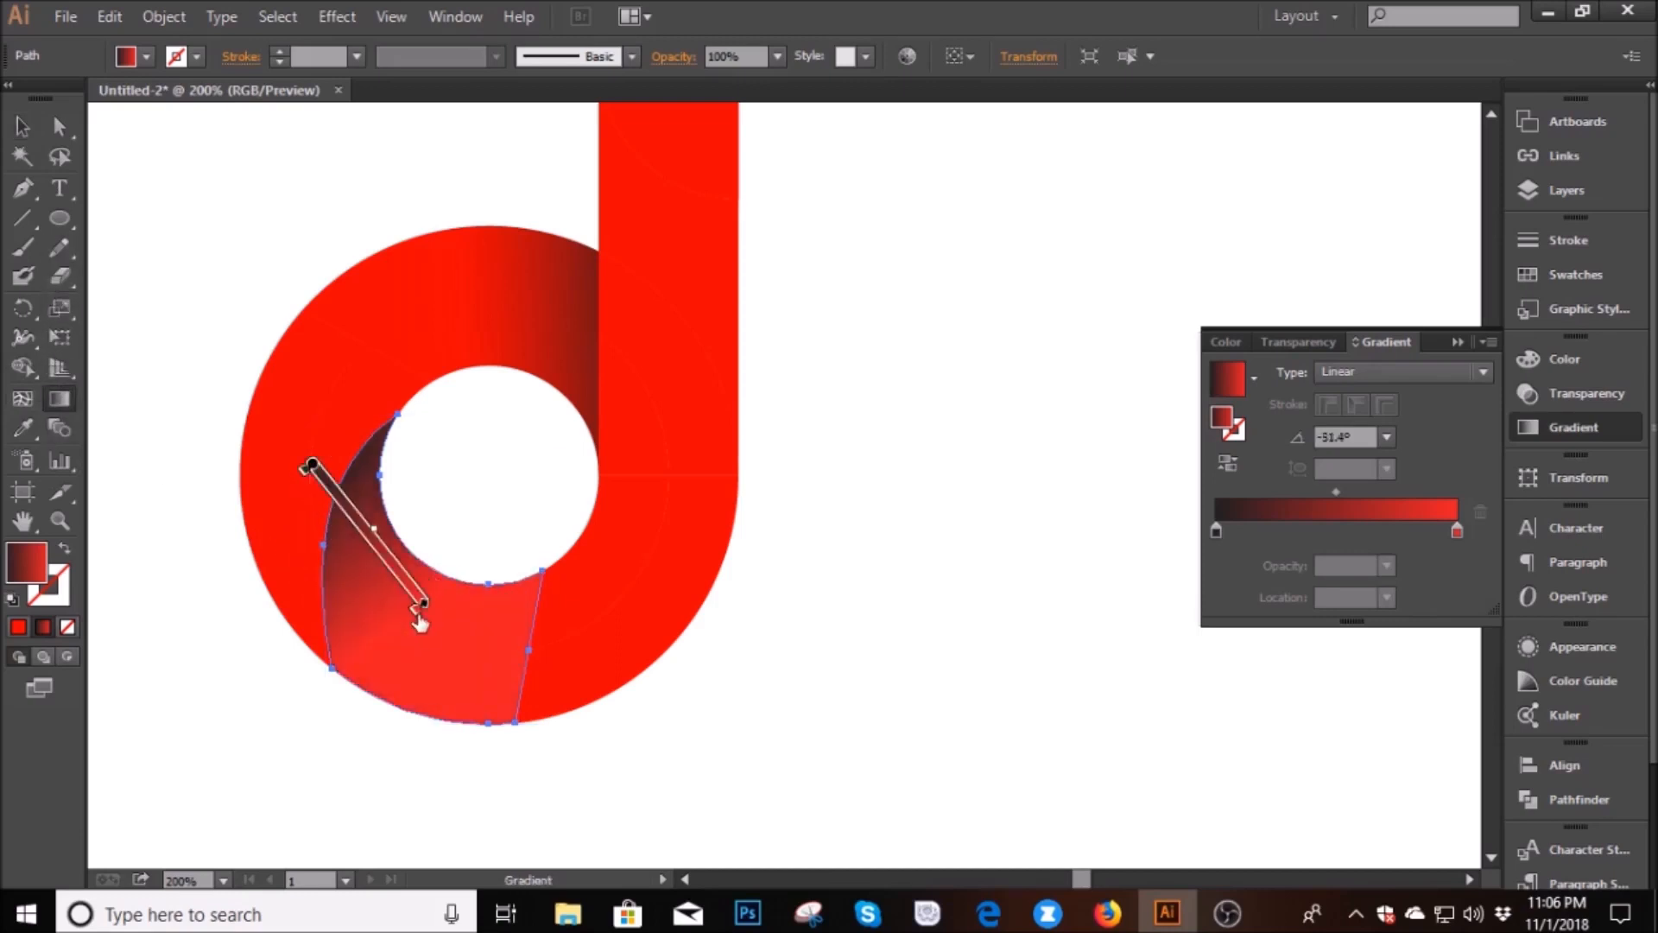
{"action": "left_click_drag", "start_coordinate": [303, 510], "coordinate": [464, 598]}
{"action": "left_click_drag", "start_coordinate": [324, 456], "coordinate": [462, 652]}
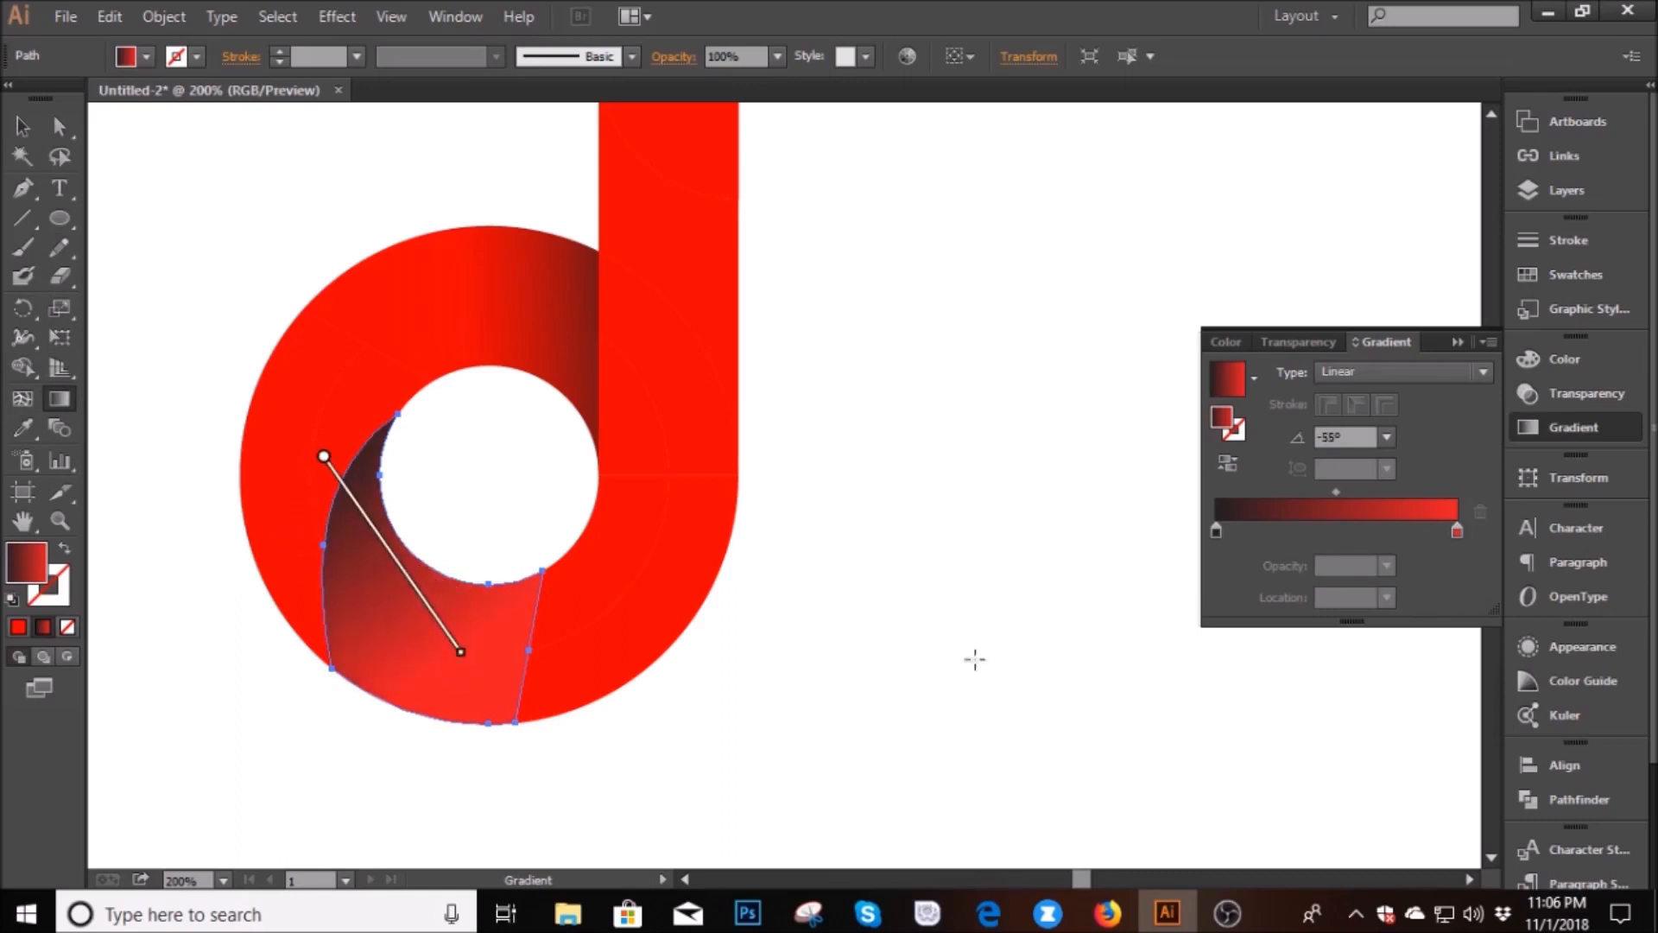
{"action": "left_click_drag", "start_coordinate": [1324, 500], "coordinate": [1319, 502]}
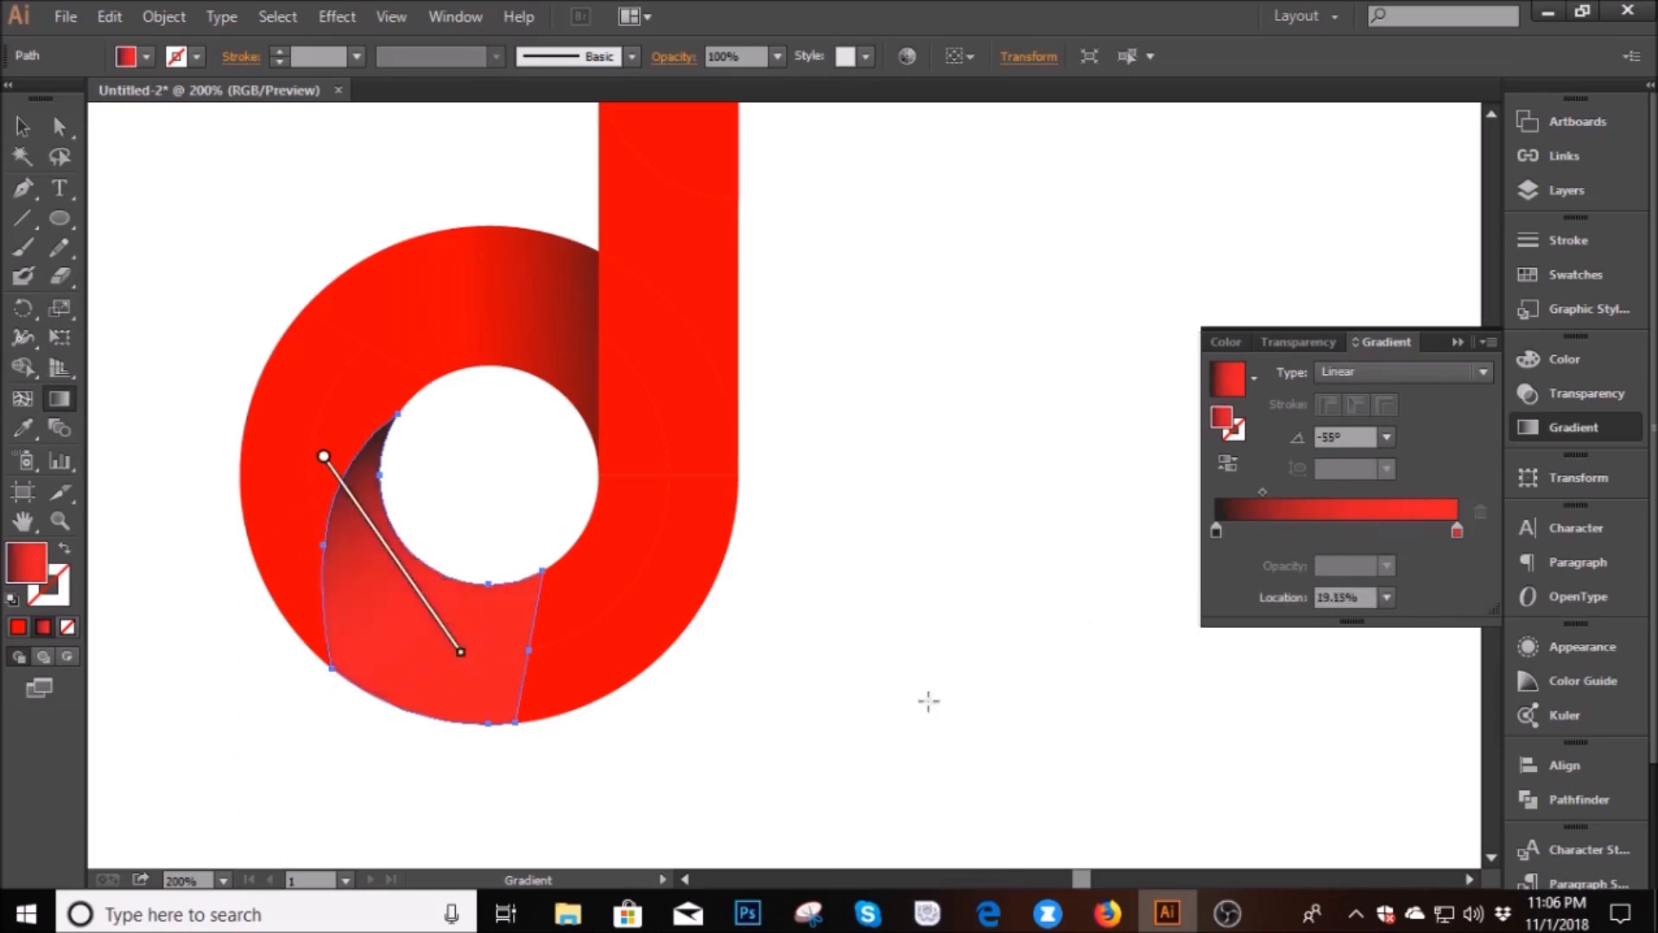
Redirect the lower ring piece's gradient diagonally to about -32°, running from black on the outer side to red
{"action": "left_click_drag", "start_coordinate": [310, 481], "coordinate": [427, 608]}
{"action": "left_click_drag", "start_coordinate": [279, 560], "coordinate": [481, 625]}
{"action": "left_click_drag", "start_coordinate": [279, 474], "coordinate": [511, 662]}
{"action": "left_click_drag", "start_coordinate": [320, 515], "coordinate": [525, 643]}
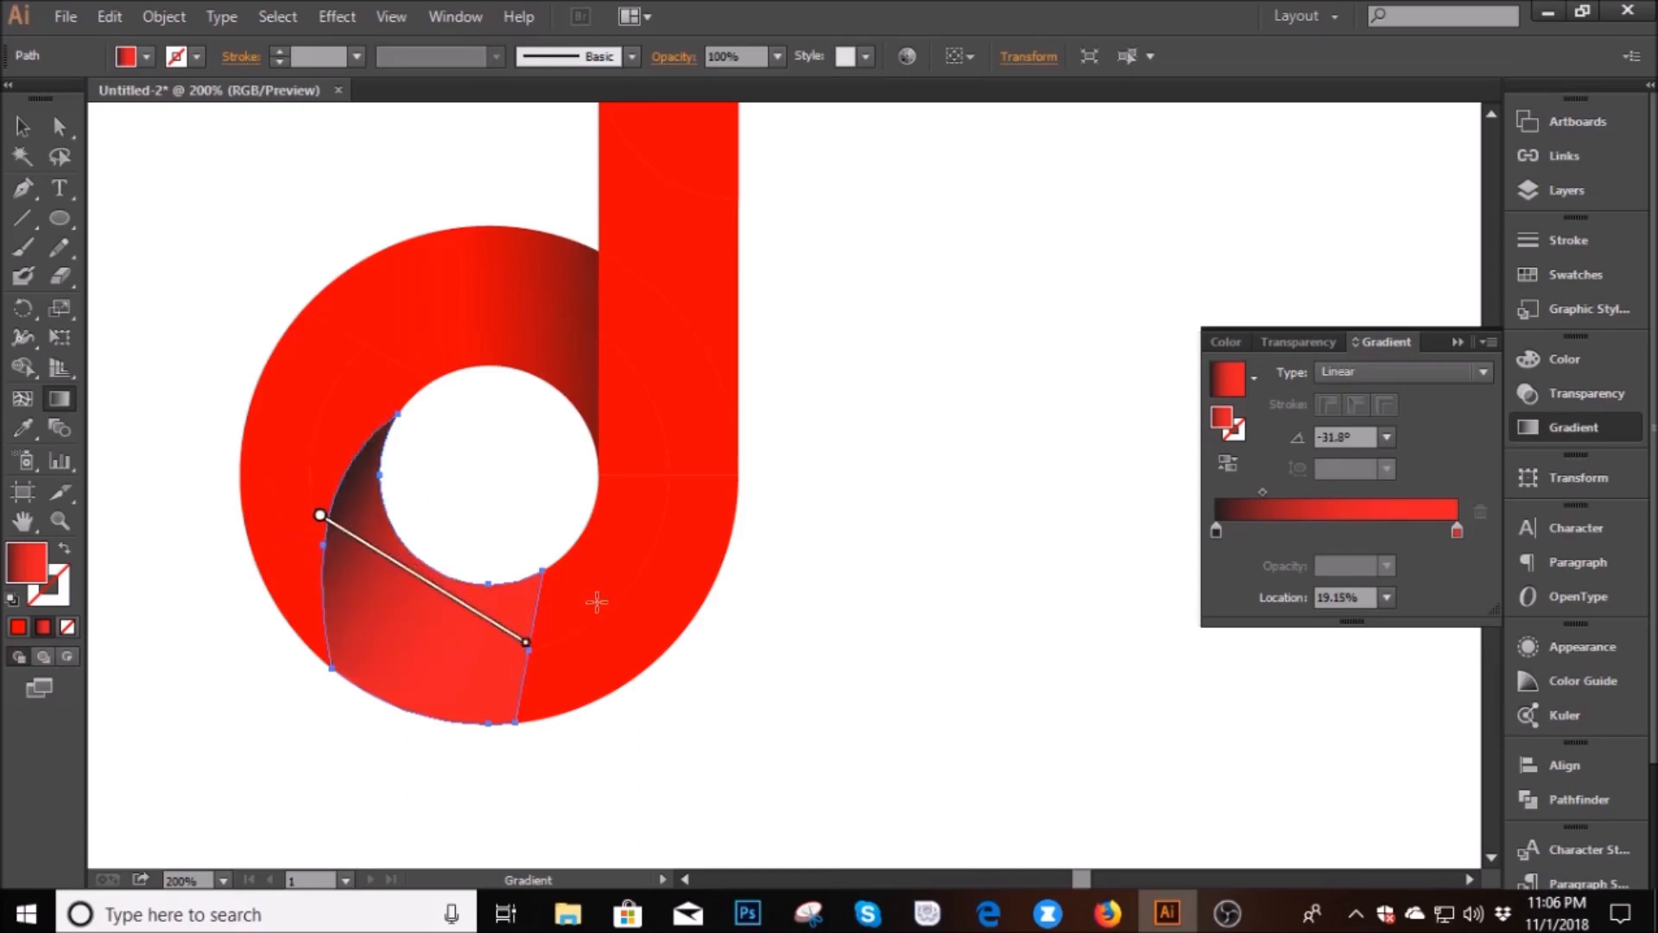
Try a solid red fill on the lower ring piece and restore its black-to-red linear gradient at 0°
{"action": "double_click", "coordinate": [1232, 427]}
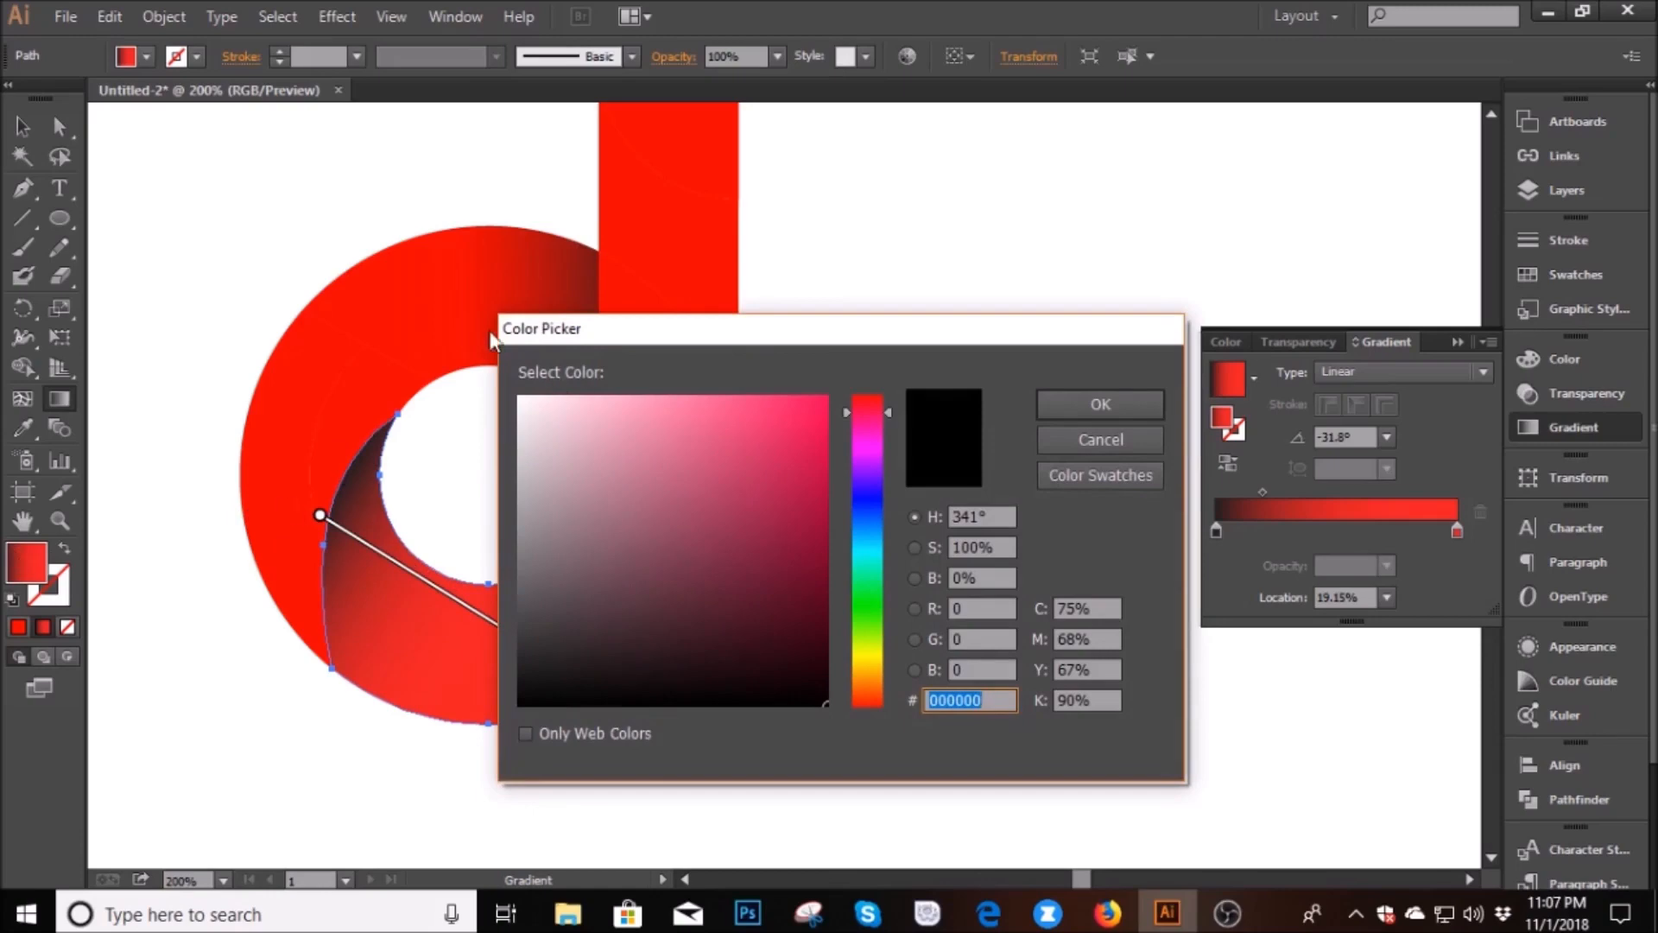
{"action": "left_click_drag", "start_coordinate": [888, 418], "coordinate": [894, 373]}
{"action": "left_click", "coordinate": [816, 423]}
{"action": "left_click", "coordinate": [1100, 404]}
{"action": "left_click", "coordinate": [1266, 511]}
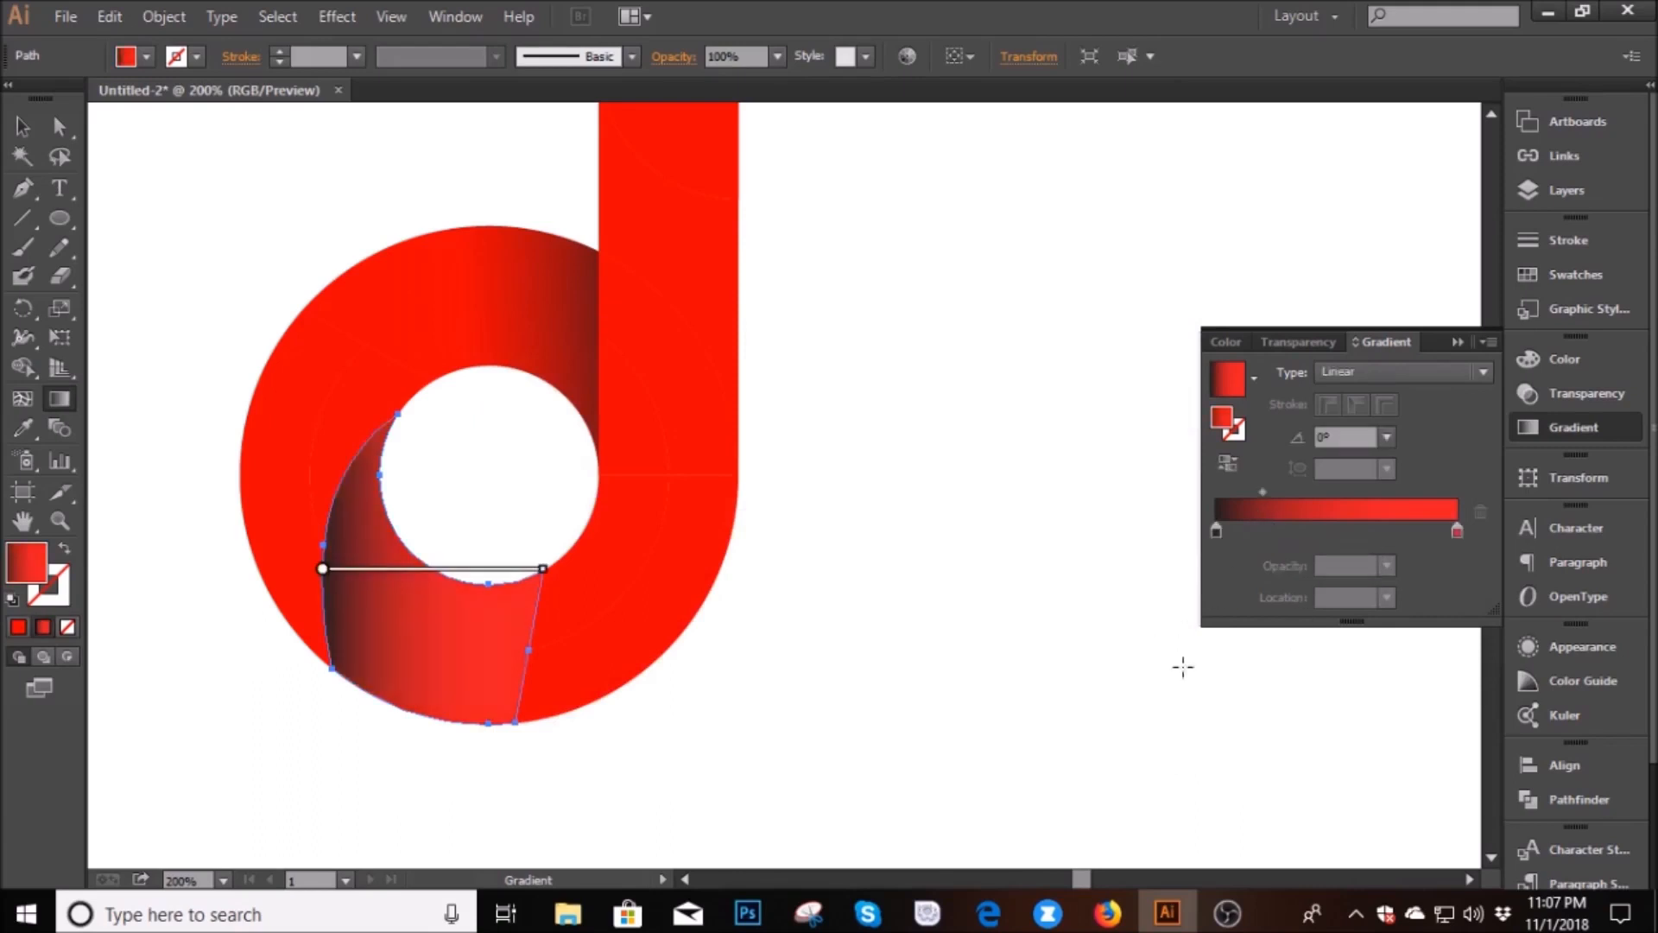
Set the red stop of the lower ring piece's gradient to pure red, FF0000 (R 255, G 0, B 0), and deselect the piece
{"action": "double_click", "coordinate": [1457, 534]}
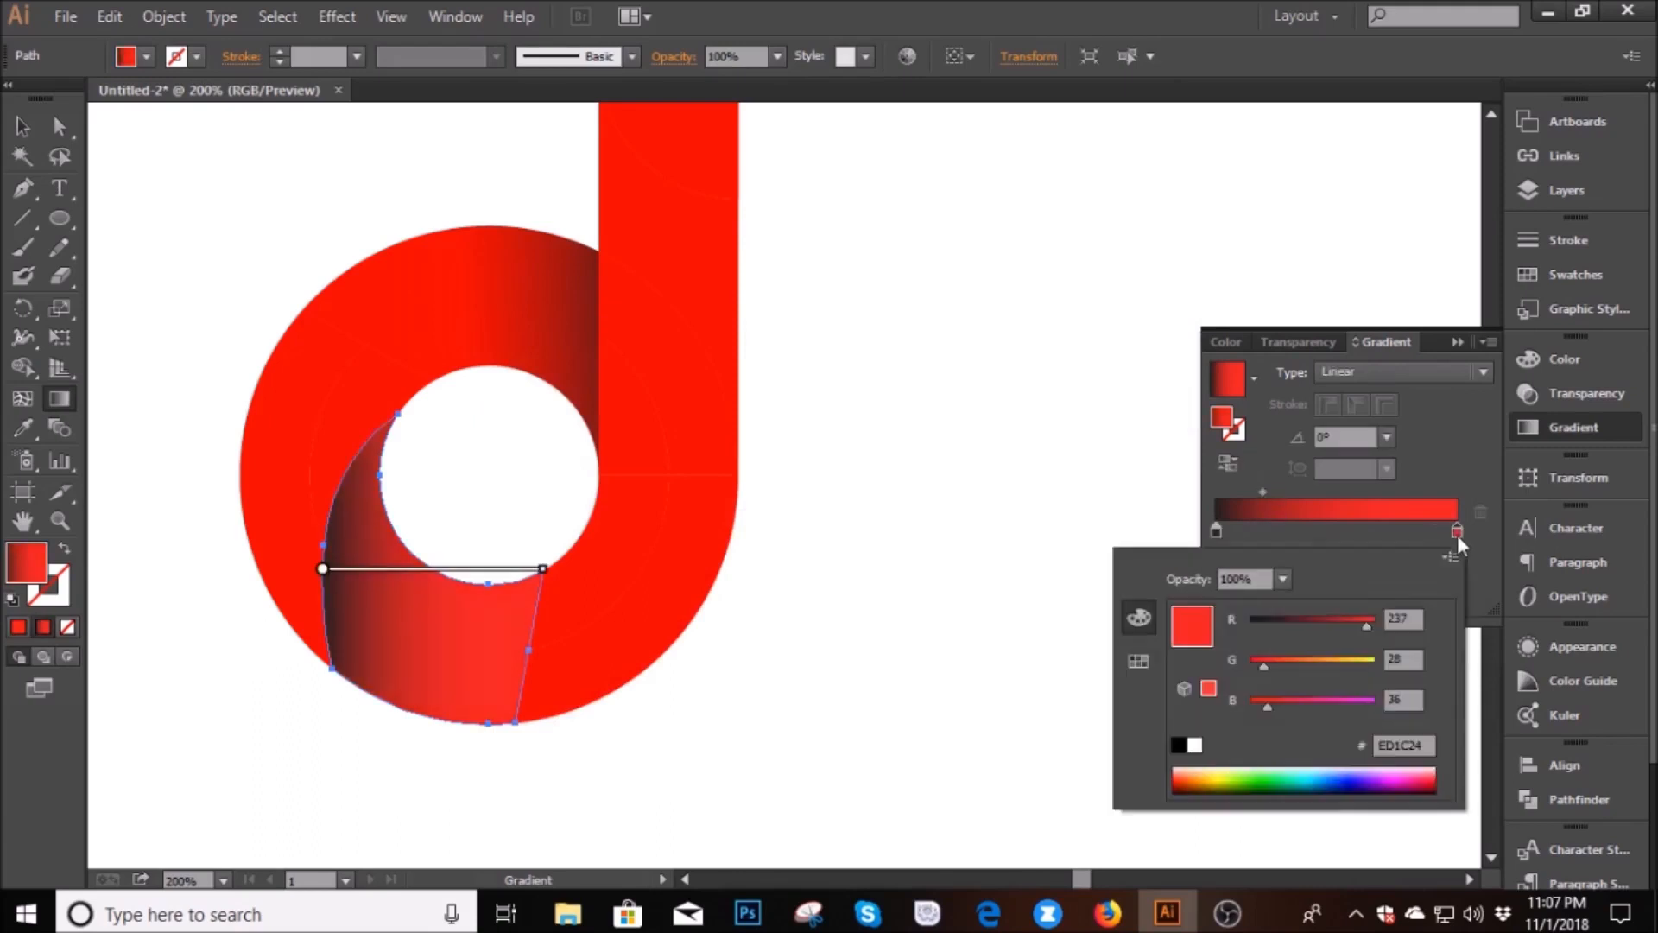
{"action": "left_click_drag", "start_coordinate": [1261, 661], "coordinate": [1242, 707]}
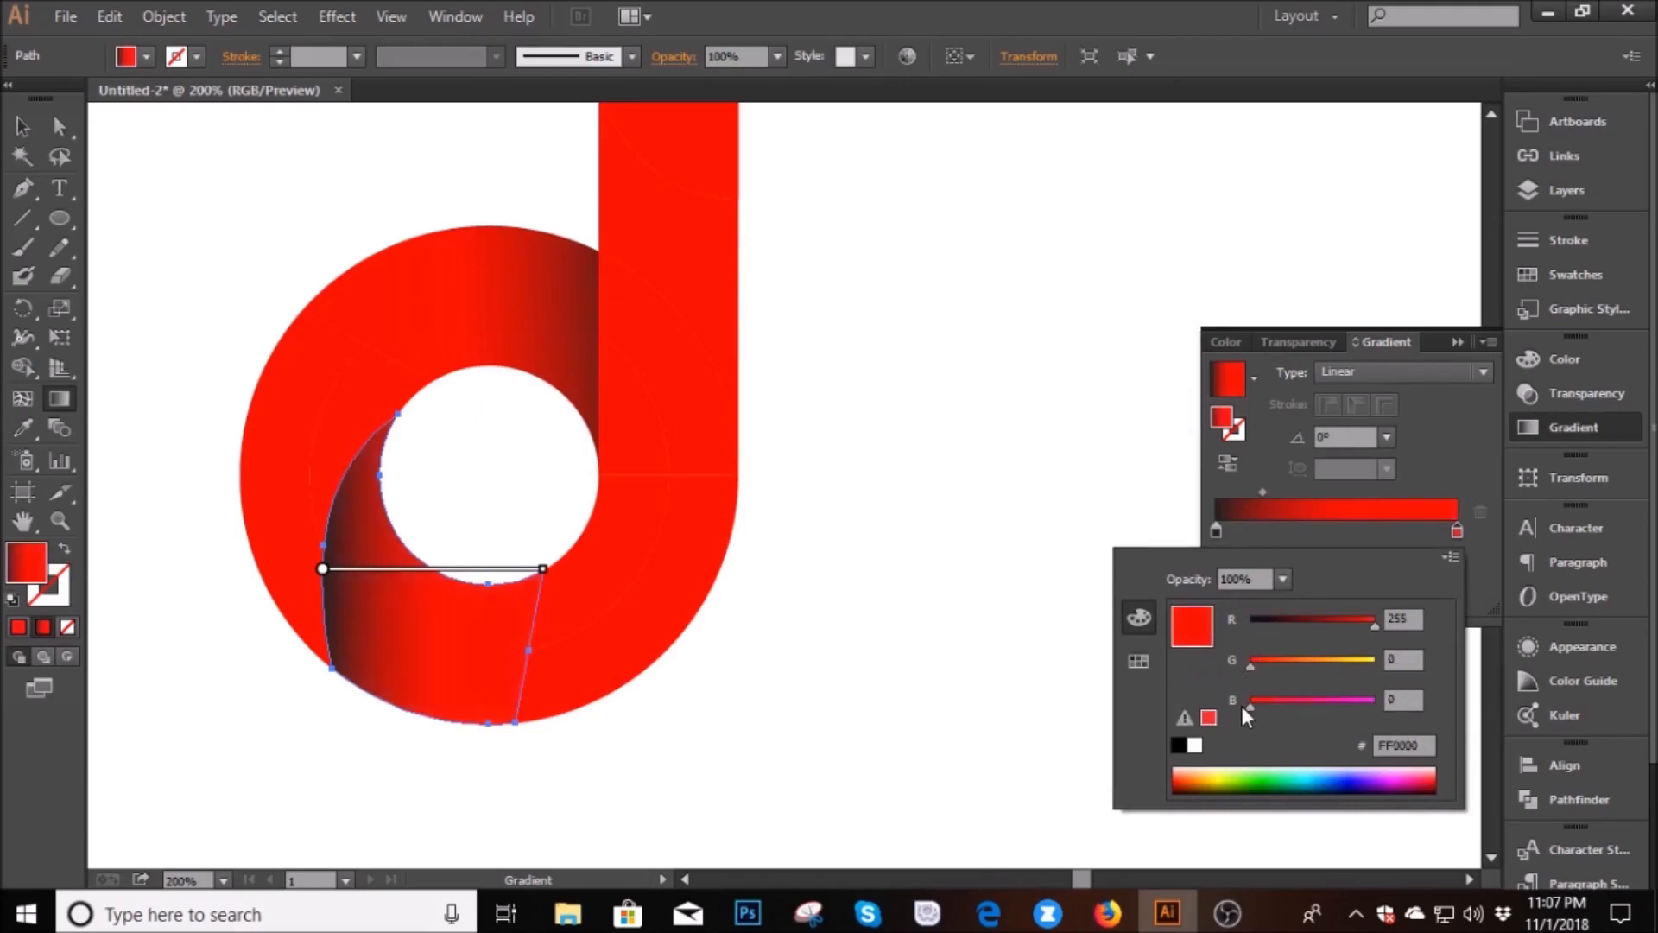
{"action": "left_click", "coordinate": [1434, 466]}
{"action": "left_click", "coordinate": [21, 125]}
{"action": "left_click", "coordinate": [229, 249]}
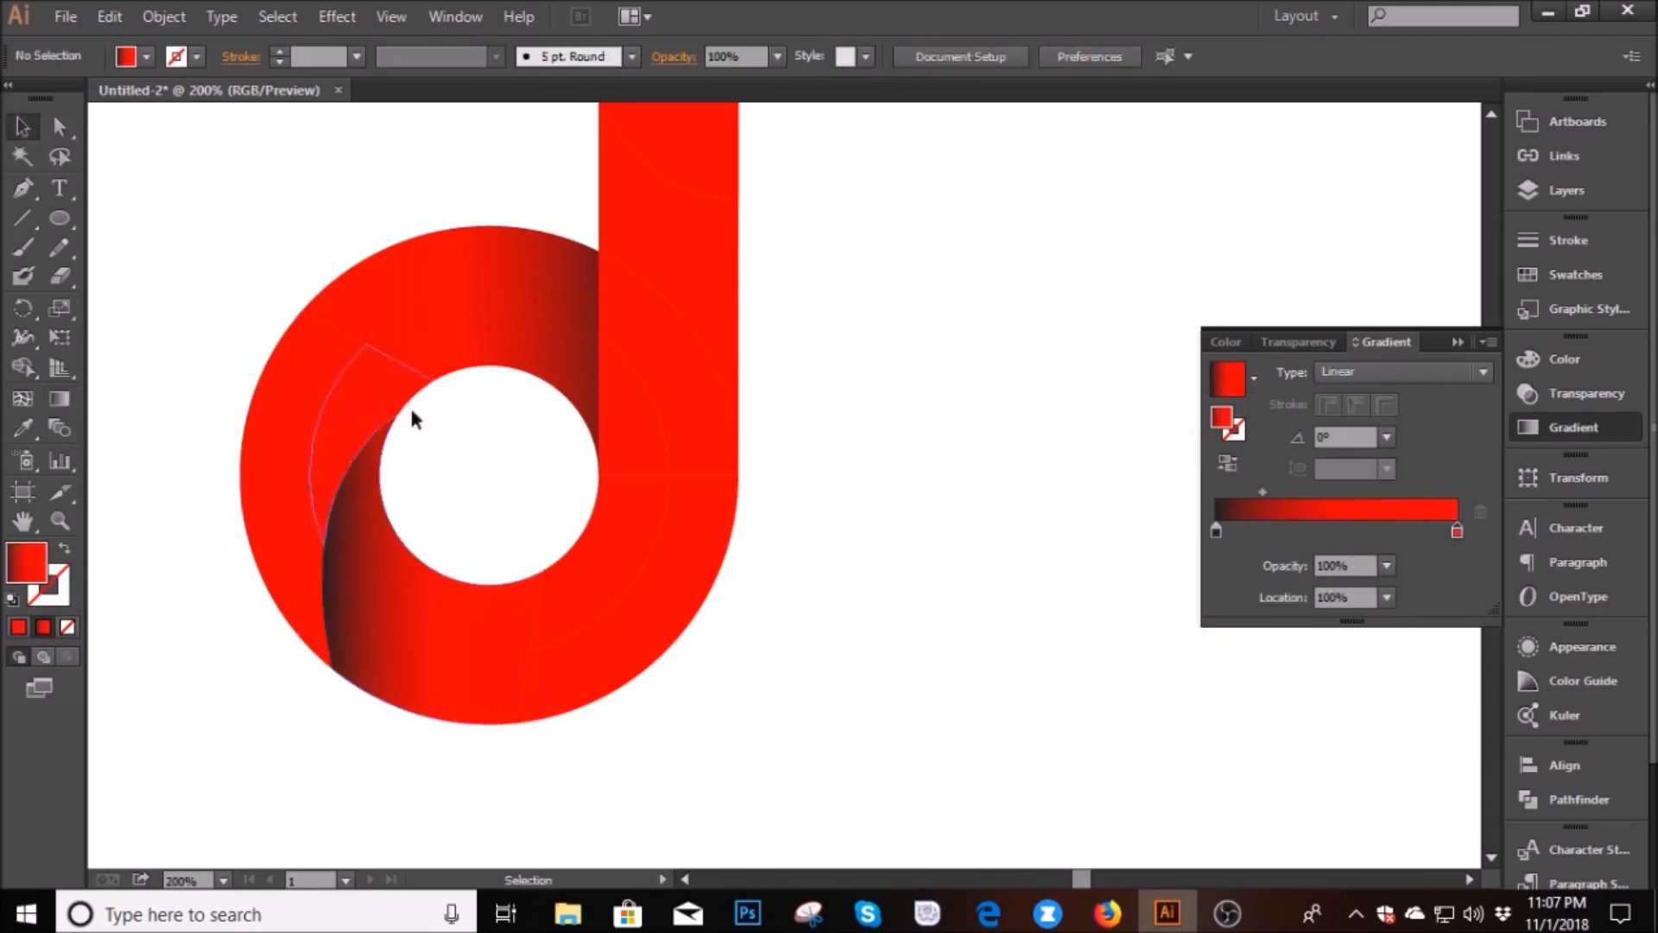
Put away the gradient settings and delete the leftover pink rectangle beside the letter
{"action": "scroll", "coordinate": [886, 696], "scroll_direction": "up", "scroll_amount": 3}
{"action": "scroll", "coordinate": [887, 691], "scroll_direction": "down", "scroll_amount": 1}
{"action": "scroll", "coordinate": [831, 644], "scroll_direction": "up", "scroll_amount": 1}
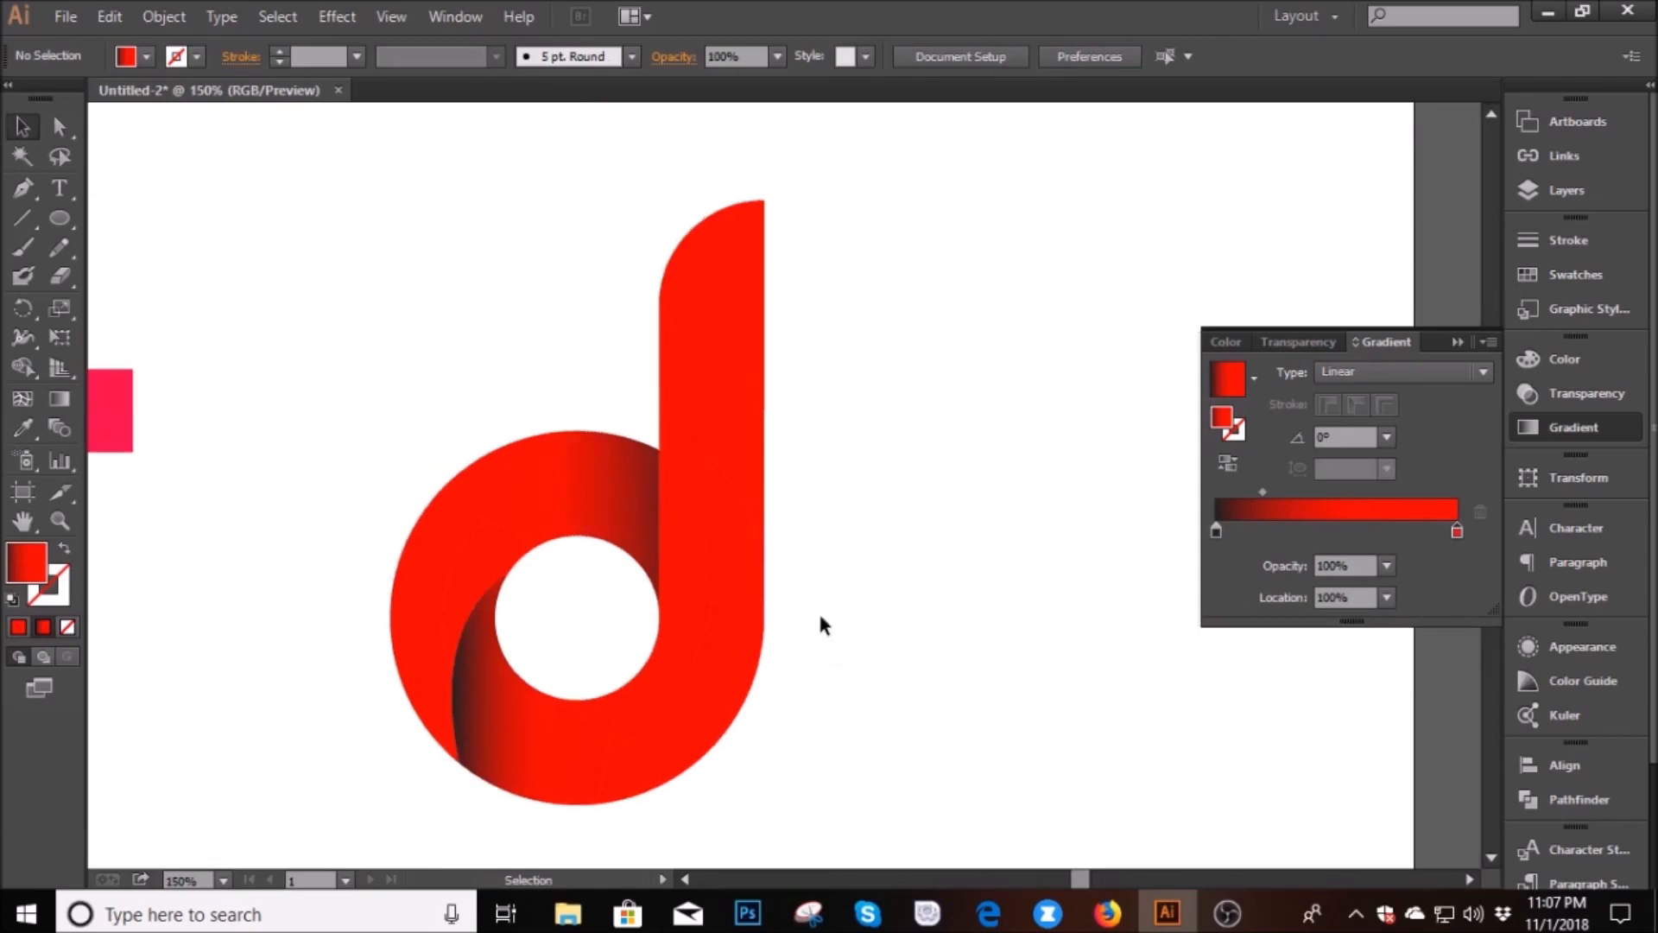
{"action": "left_click", "coordinate": [1192, 470]}
{"action": "scroll", "coordinate": [495, 563], "scroll_direction": "down", "scroll_amount": 1}
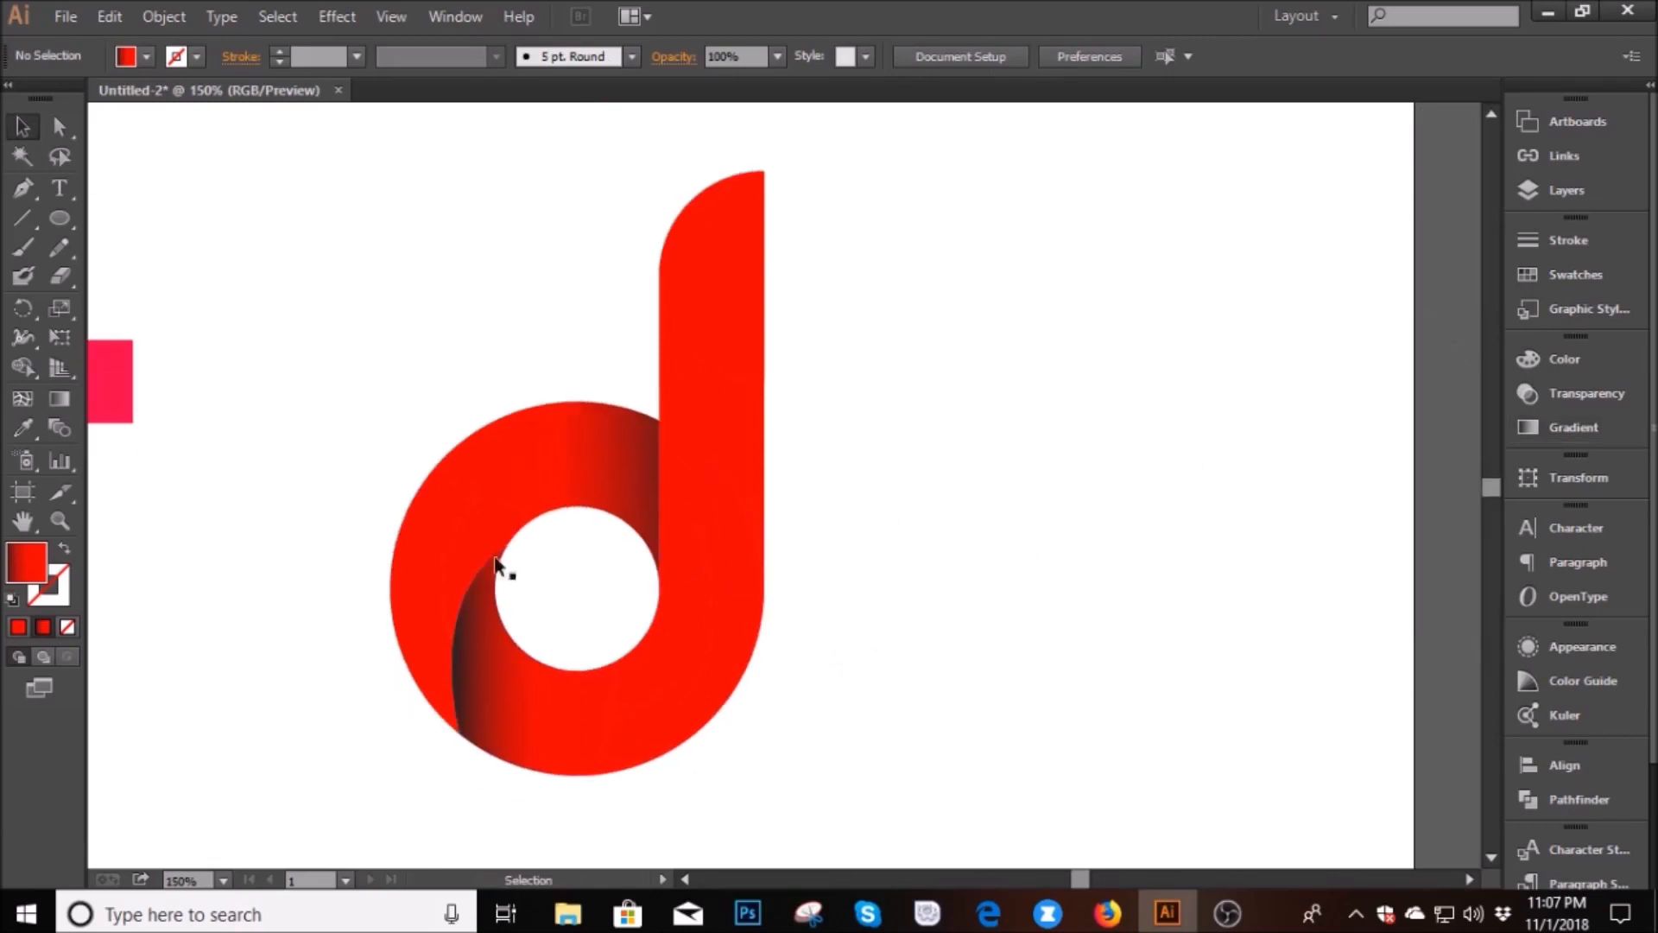
{"action": "left_click", "coordinate": [111, 378]}
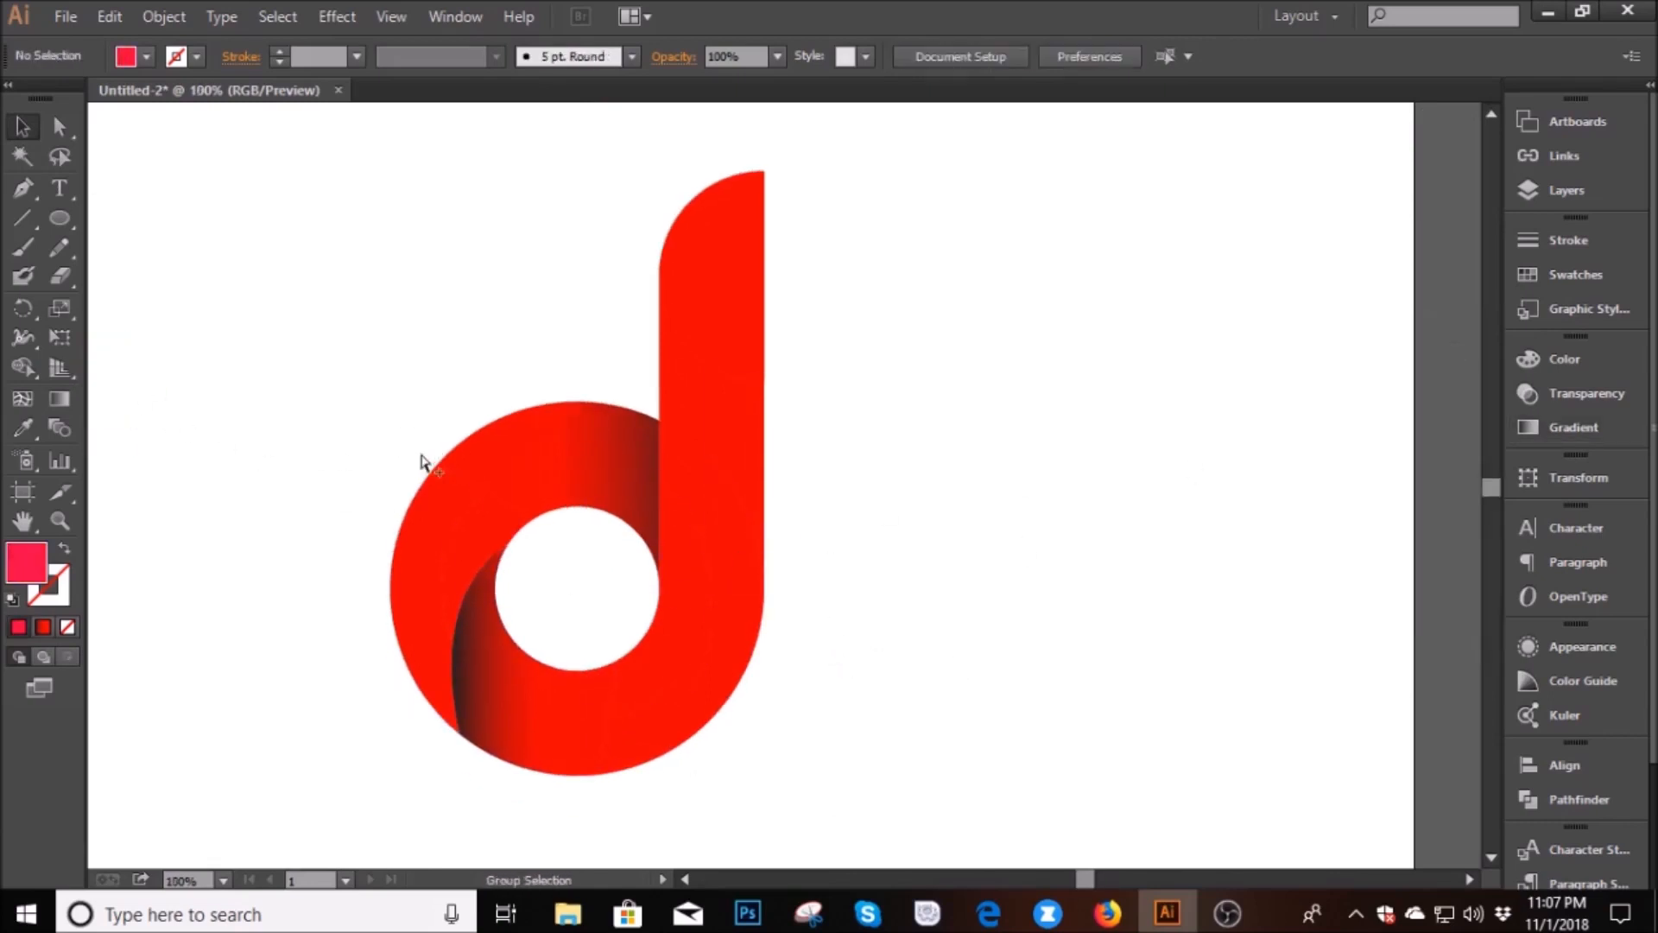
Select all the pieces of the letter d and group them
{"action": "scroll", "coordinate": [311, 464], "scroll_direction": "down", "scroll_amount": 1}
{"action": "scroll", "coordinate": [307, 464], "scroll_direction": "up", "scroll_amount": 1}
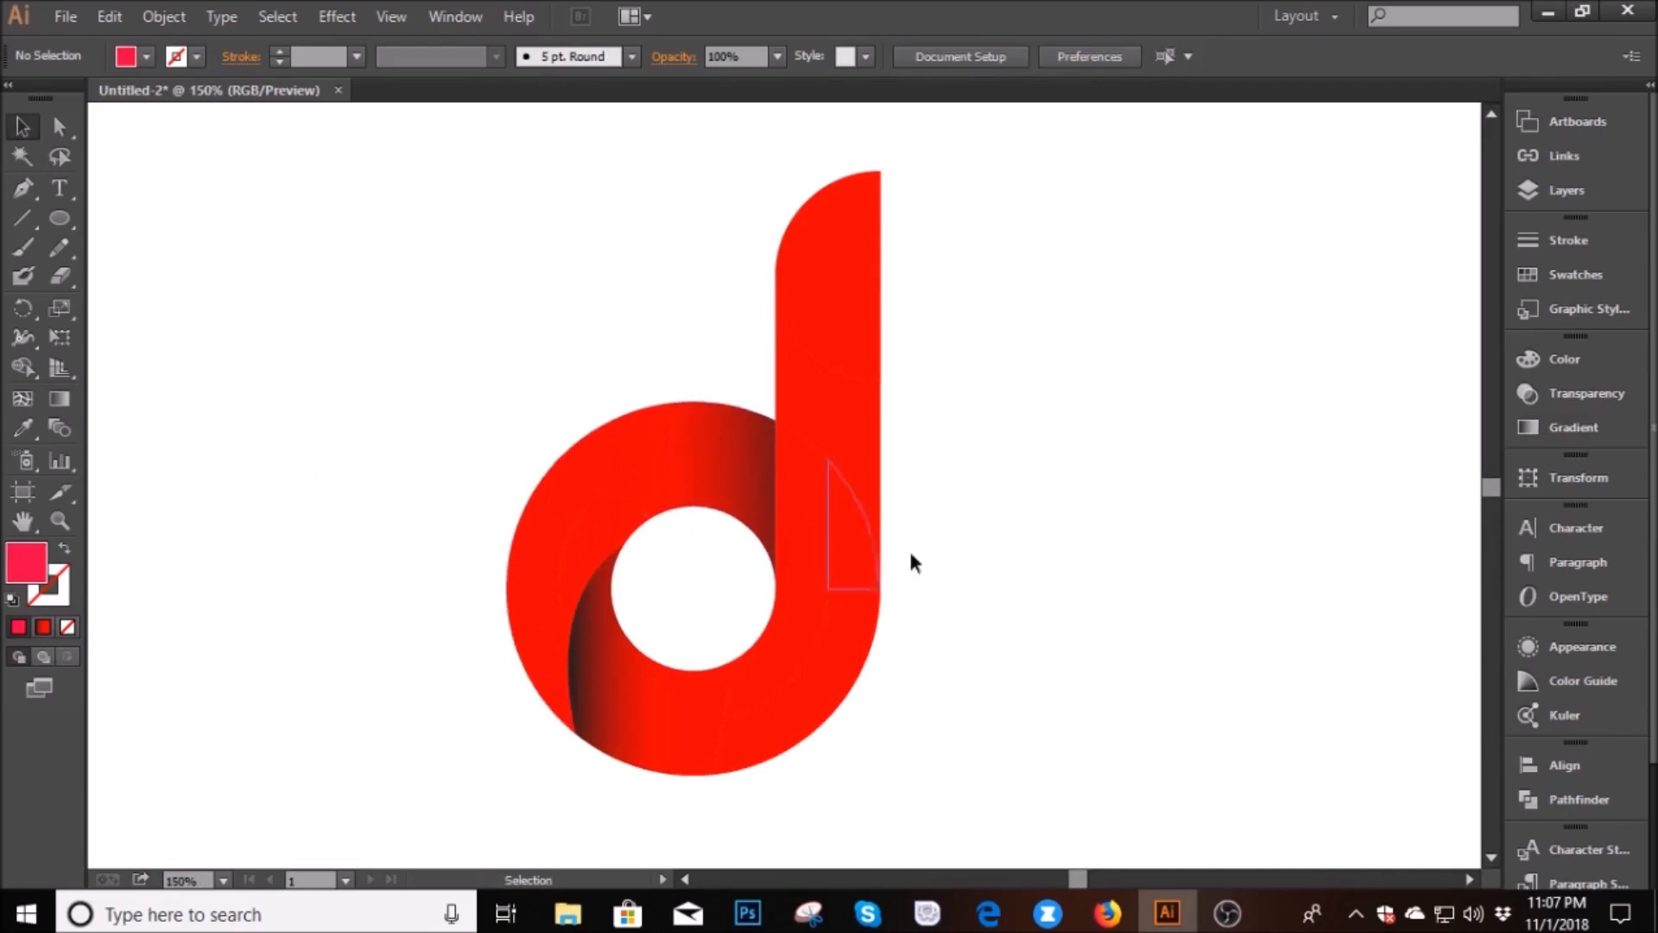
{"action": "key", "text": "space"}
{"action": "mouse_move", "coordinate": [1055, 593]}
{"action": "left_mouse_down"}
{"action": "mouse_move", "coordinate": [930, 552]}
{"action": "mouse_move", "coordinate": [1041, 597]}
{"action": "left_mouse_up"}
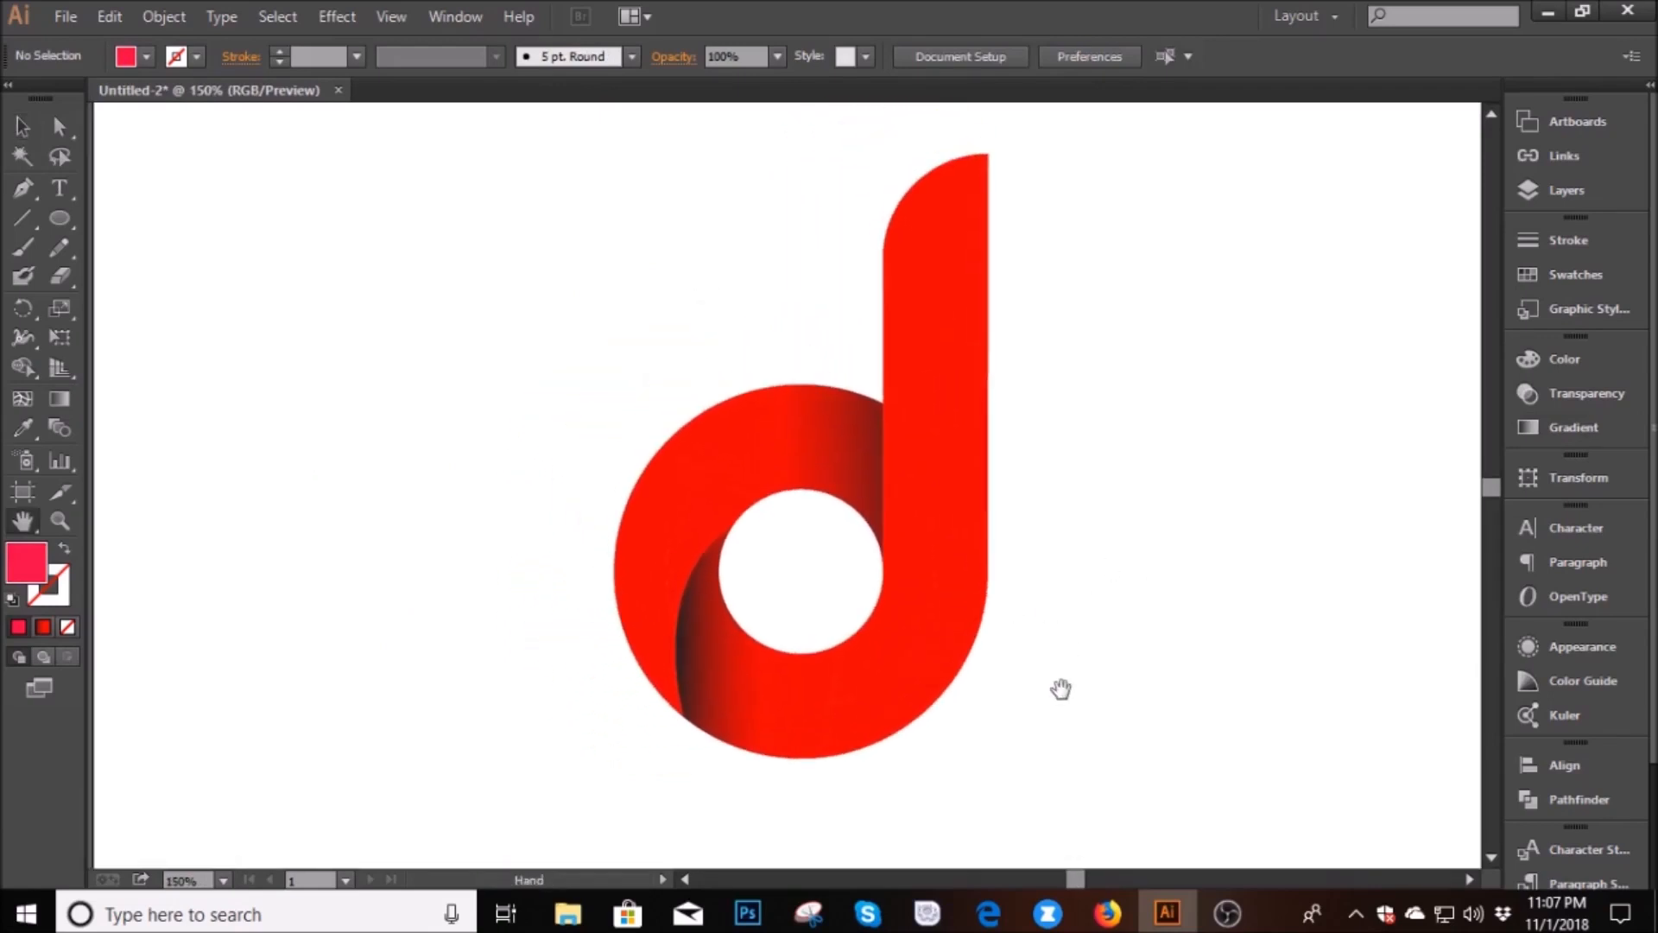
{"action": "left_click_drag", "start_coordinate": [1077, 760], "coordinate": [648, 267]}
{"action": "right_click", "coordinate": [817, 454]}
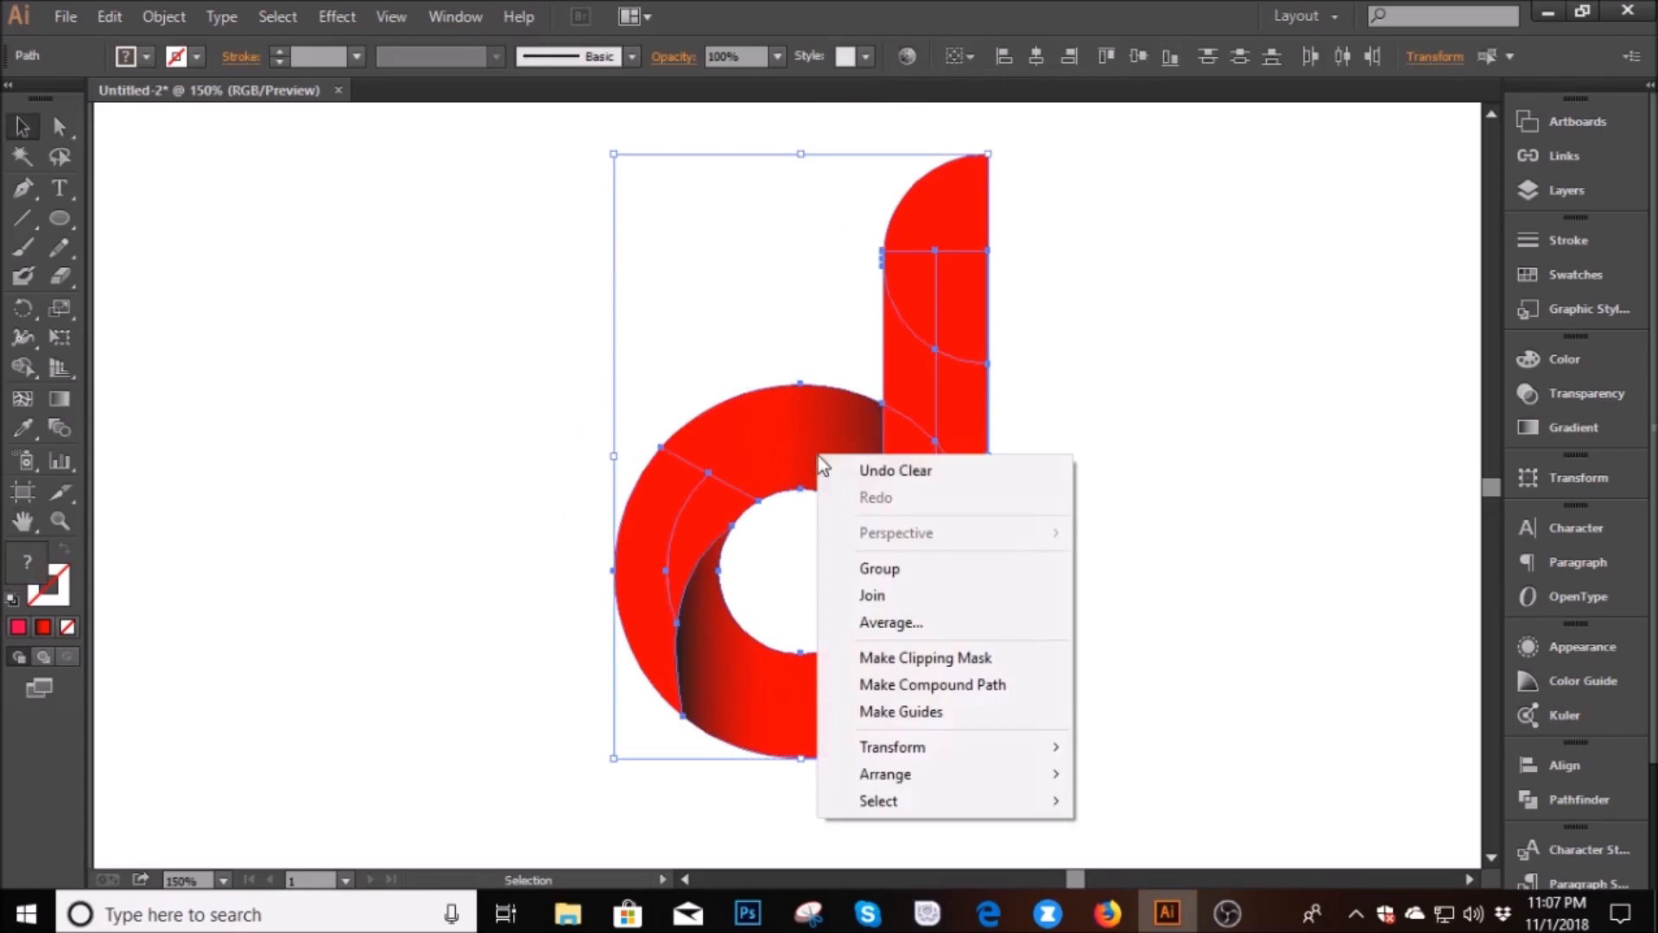
{"action": "left_click", "coordinate": [869, 568]}
Move the grouped letter slightly down on the artboard and deselect it
{"action": "left_click", "coordinate": [625, 445]}
{"action": "left_click_drag", "start_coordinate": [739, 444], "coordinate": [695, 476]}
{"action": "left_click", "coordinate": [541, 393]}
{"action": "left_click", "coordinate": [458, 429]}
{"action": "left_click", "coordinate": [533, 484]}
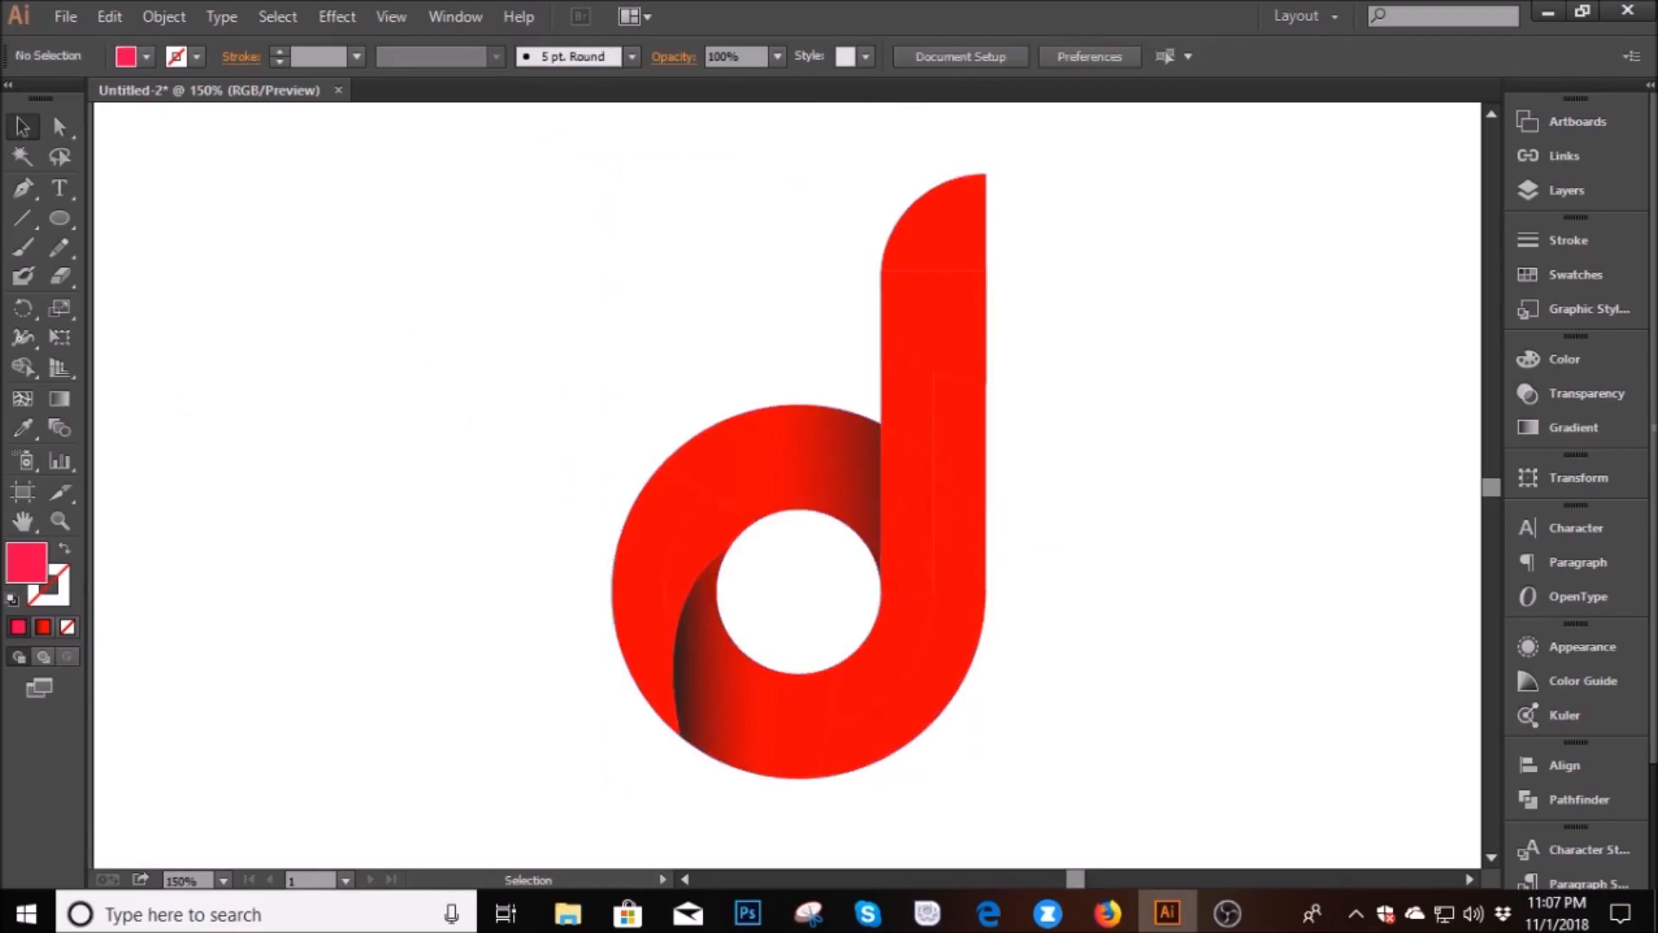